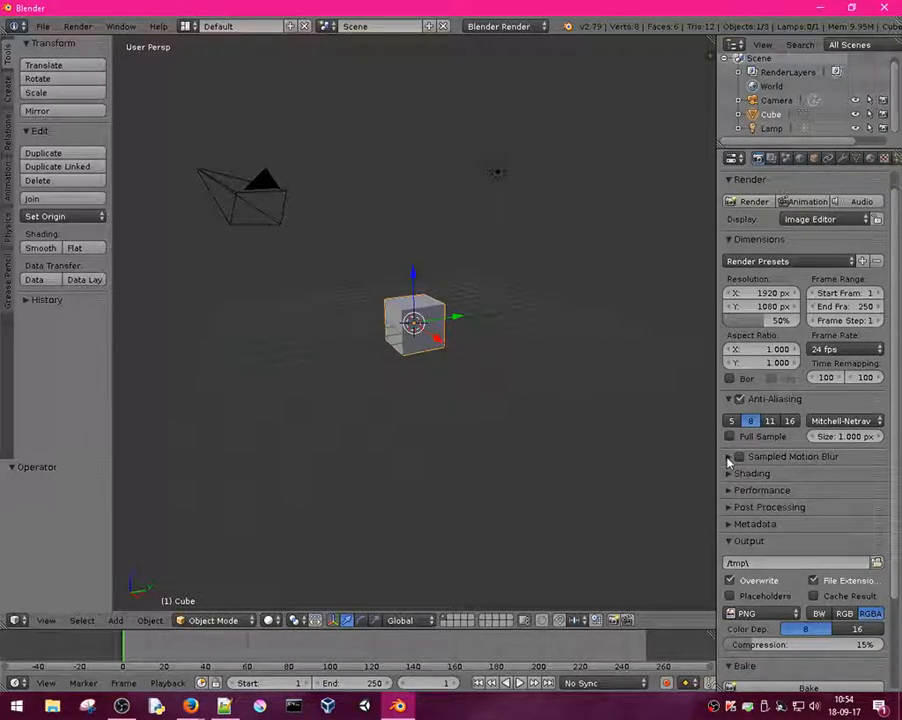
- Collapse the Anti-Aliasing settings and set the render output folder to D:\
left_click(729, 402)
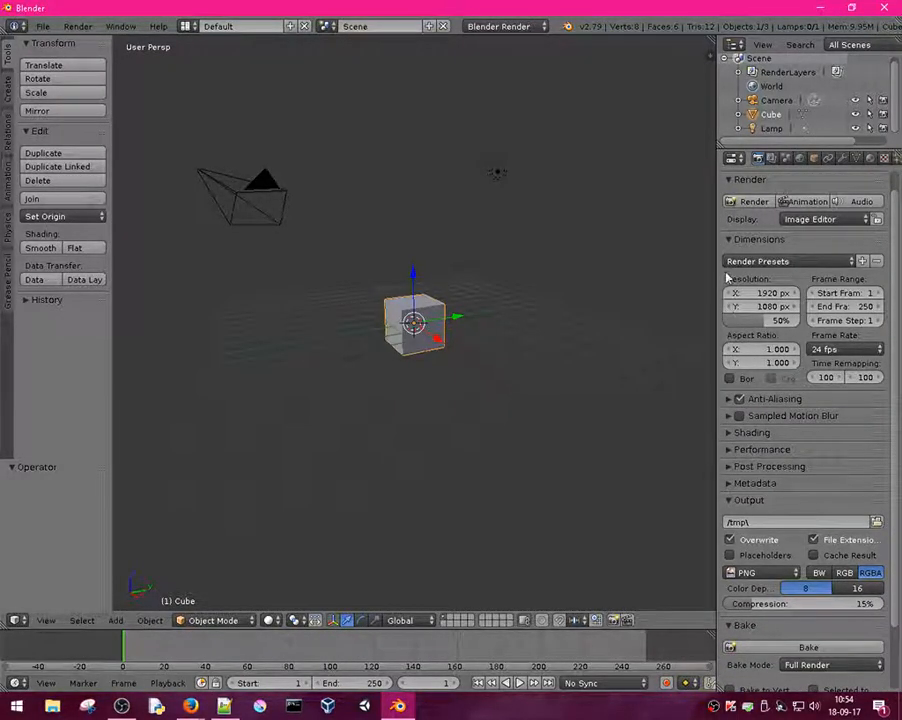
scroll(898, 285, "down", 2)
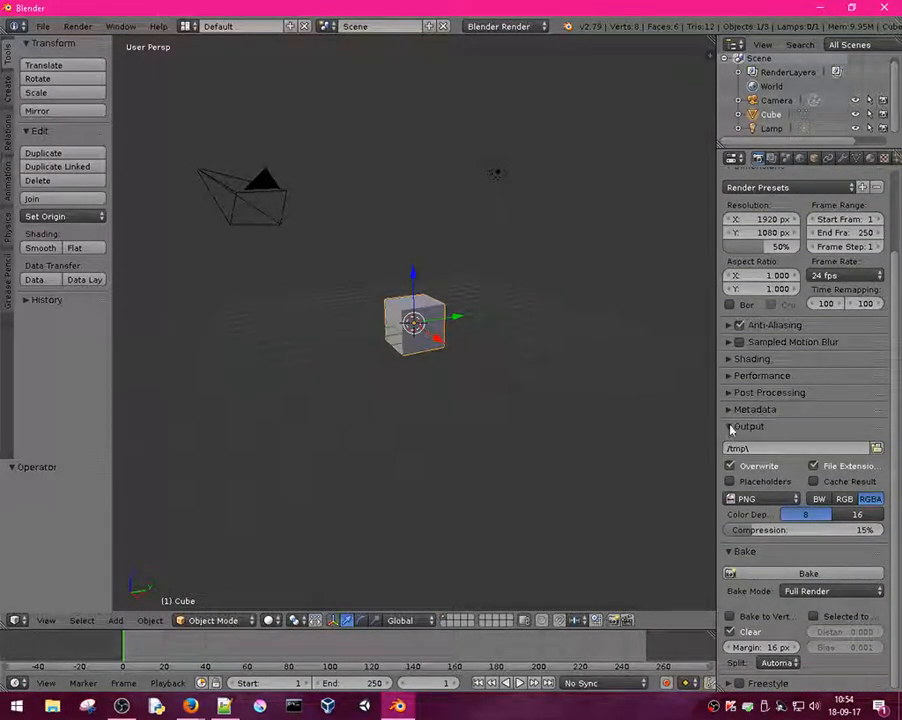
left_click(876, 447)
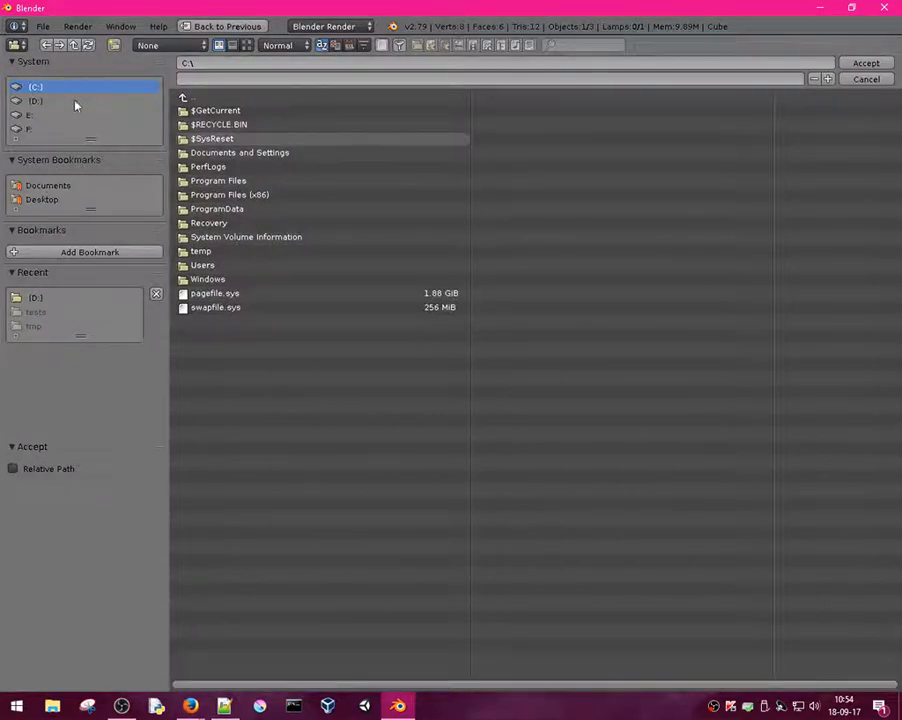
left_click(40, 101)
left_click(866, 64)
- Set the bake mode to Ambient Occlusion
scroll(820, 420, "down", 4)
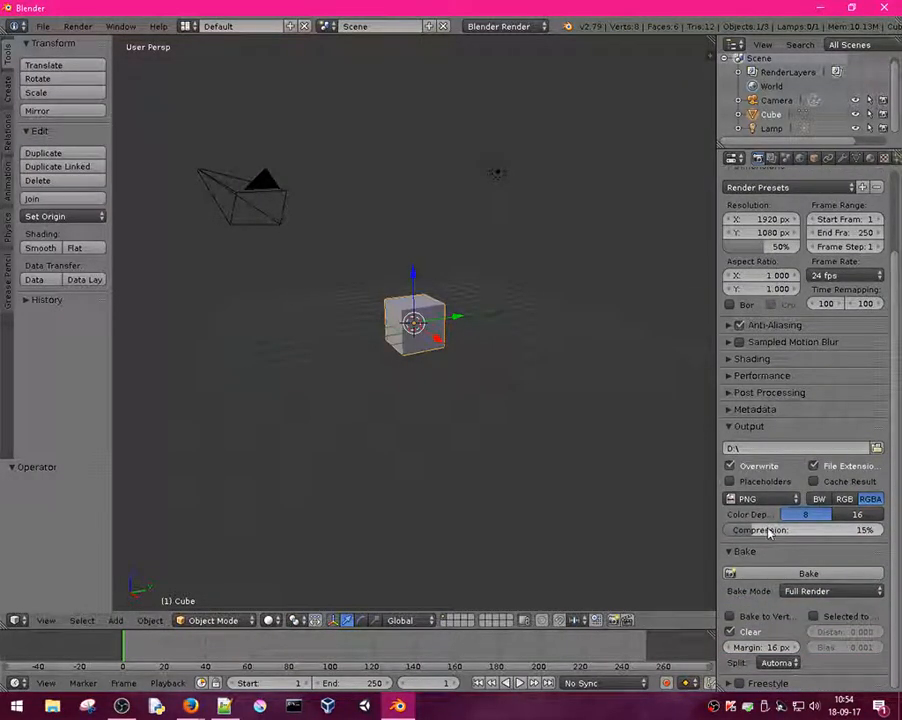
left_click(797, 591)
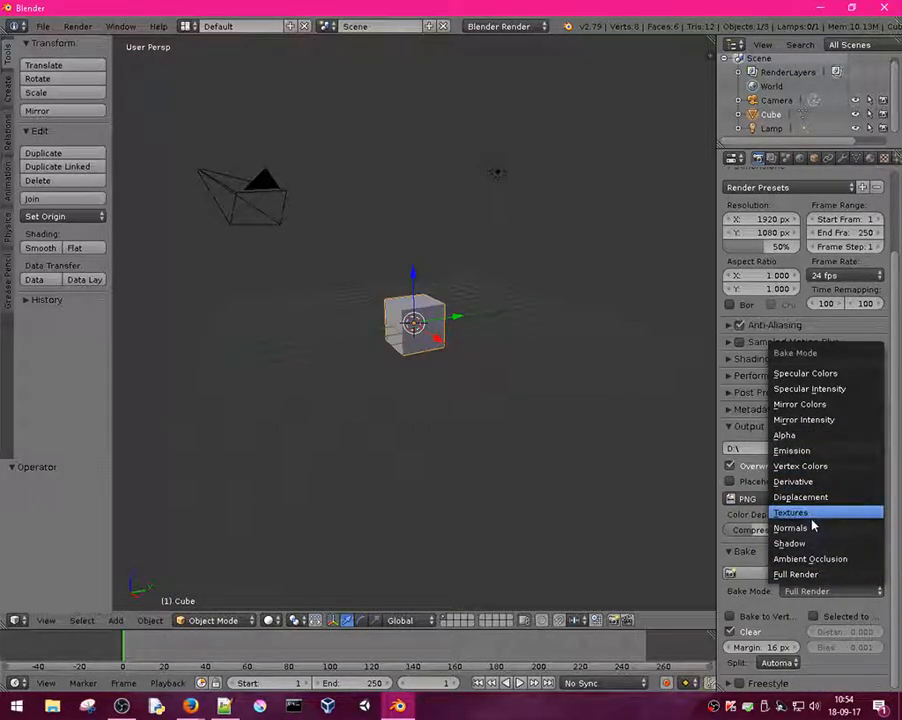
left_click(795, 558)
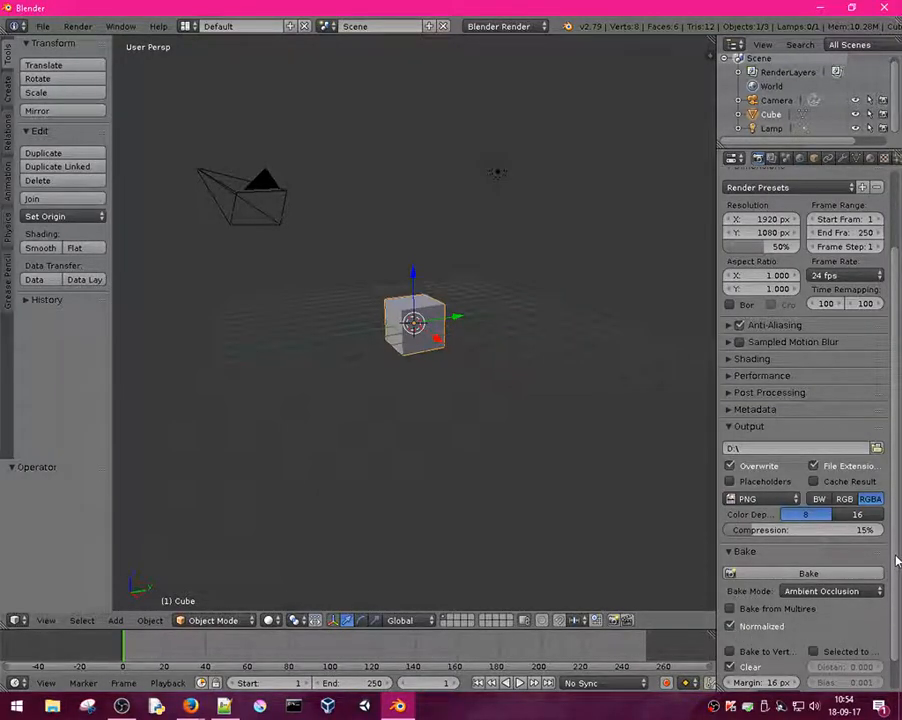
scroll(895, 562, "down", 2)
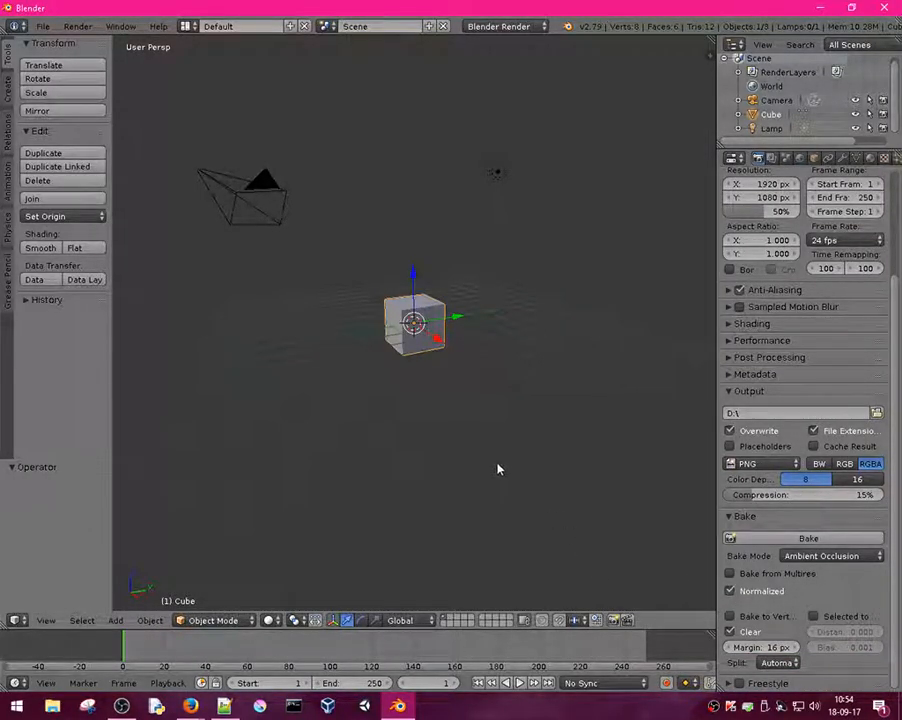
- Scale the default cube up to about 1.5 times its size
middle_click_drag(572, 482, 492, 380)
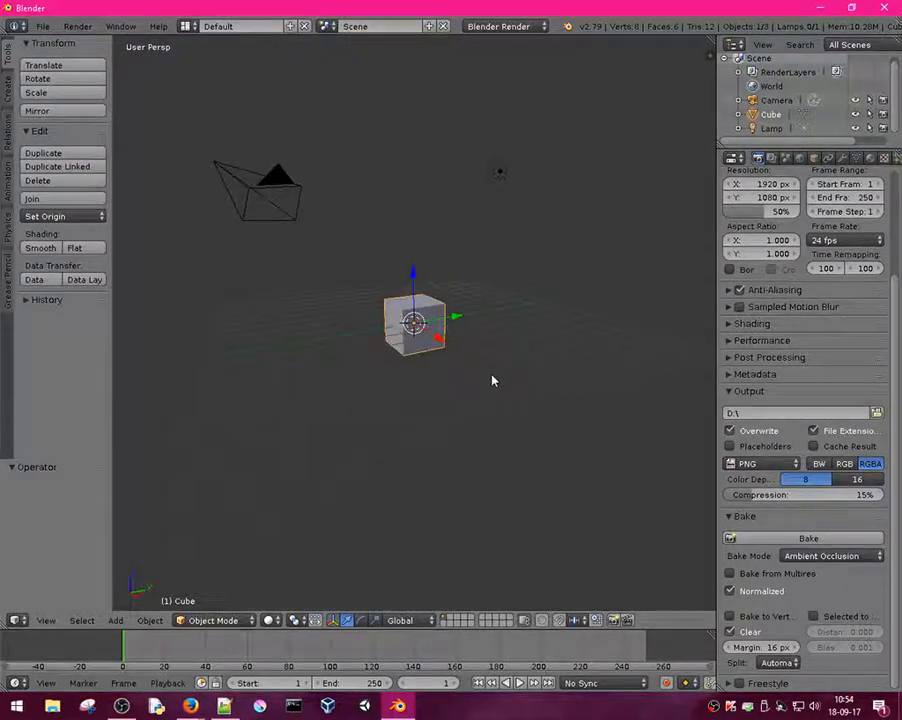
key("s")
left_click(534, 403)
key("x")
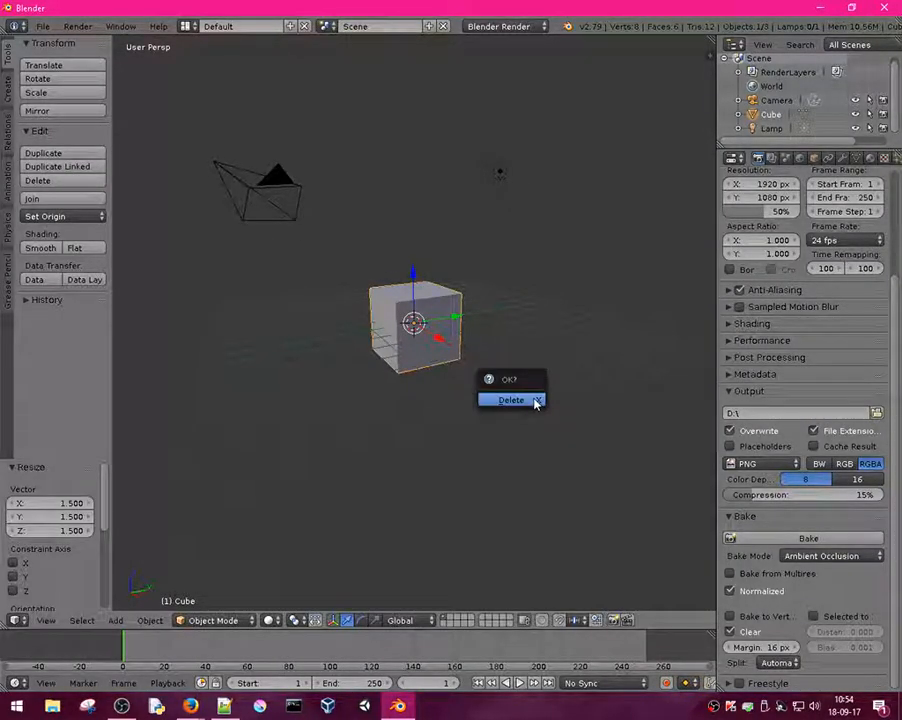
left_click(533, 401)
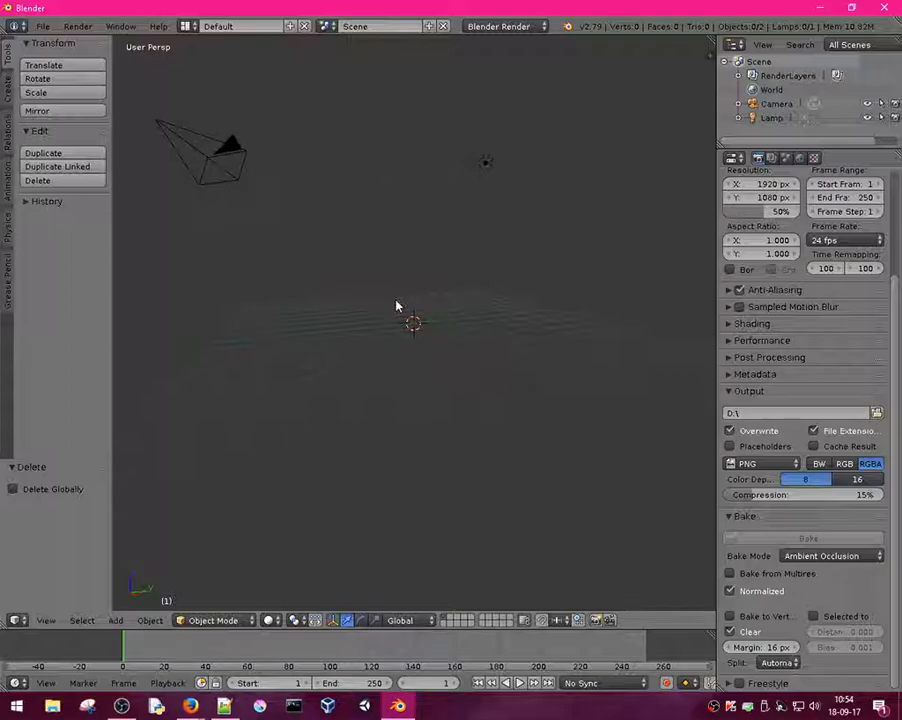
key("ctrl+z")
- Edit the cube's mesh and add two vertical loop cuts in each direction, dividing the top into a 3 by 3 grid
middle_click_drag(466, 324, 445, 338)
key("Tab")
key("a")
key("ctrl+r")
scroll(403, 316, "up", 1)
double_click(405, 317)
key("a")
key("ctrl+r")
scroll(425, 304, "up", 1)
double_click(425, 304)
key("a")
- In face select mode, extrude the middle face of the cube's X-facing side outward along the X axis
left_click(445, 620)
right_click(444, 337)
key("e")
right_click(455, 342)
key("g")
key("x")
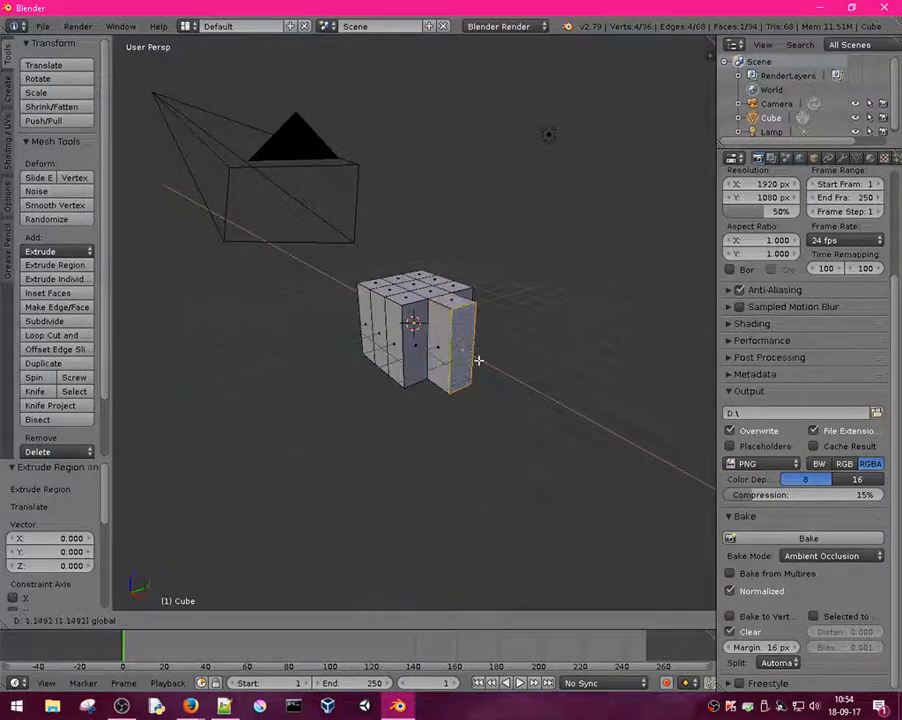
left_click(487, 386)
key("a")
- Extrude the middle face of the adjacent side outward along the Y axis and scale the extruded face down
middle_click_drag(419, 322, 405, 323)
right_click(400, 330)
key("e")
right_click(401, 327)
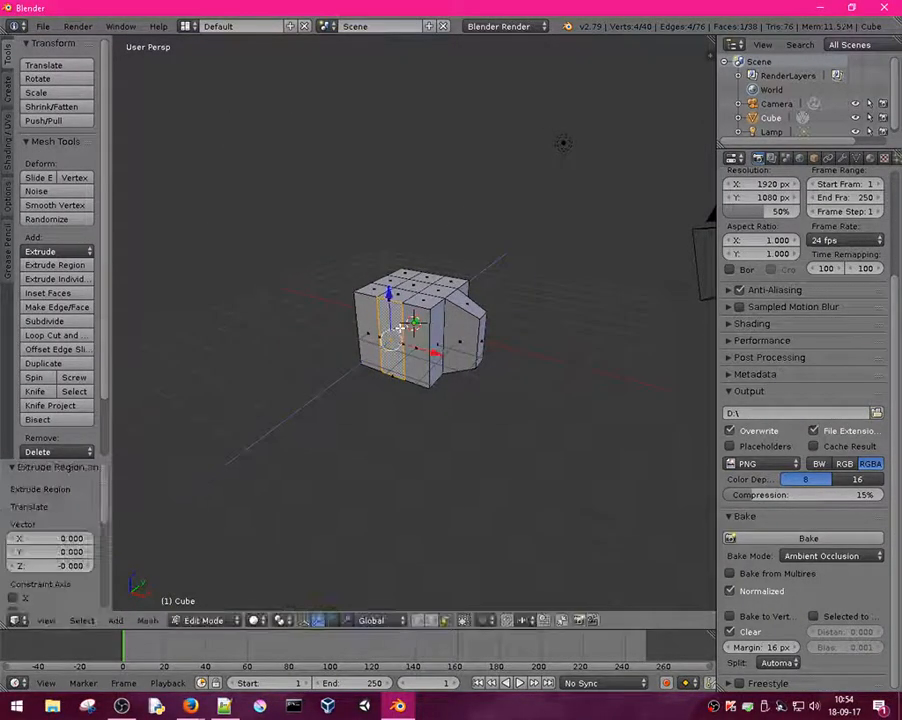
key("g")
key("y")
left_click(447, 371)
key("s")
left_click(422, 369)
key("a")
- Extrude the middle face of the opposite X side outward along the X axis
middle_click_drag(416, 325, 395, 323)
right_click(383, 325)
key("e")
right_click(383, 325)
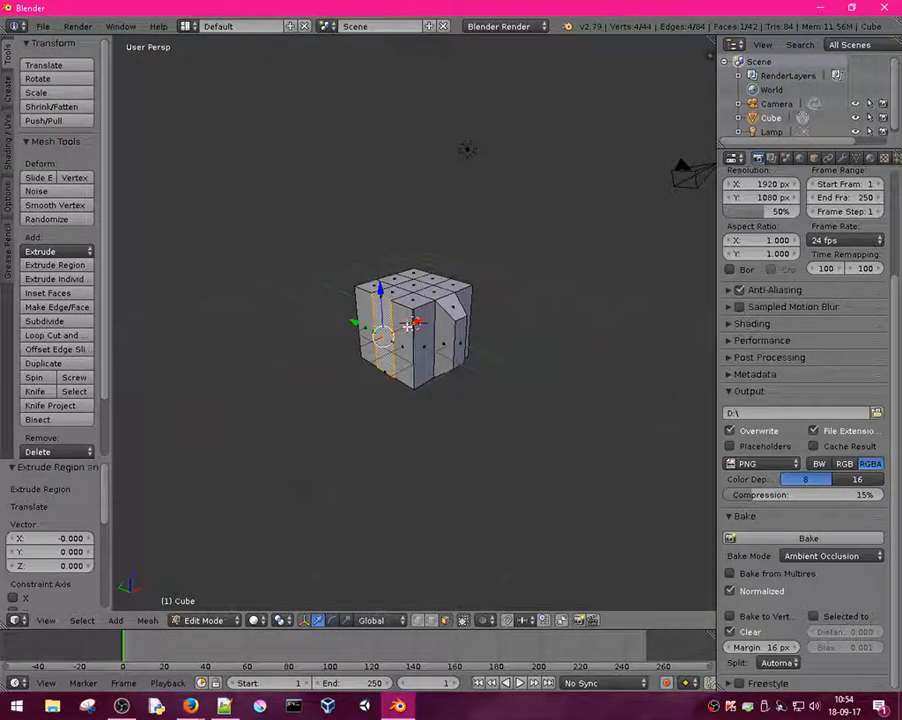
left_click_drag(416, 322, 408, 365)
key("a")
- Extrude the middle face of the remaining side outward along the Y axis
middle_click_drag(378, 340, 452, 325)
right_click(386, 343)
key("e")
right_click(385, 344)
key("g")
key("y")
left_click(358, 366)
key("a")
- Raise the centre face of the cube's top along the Z axis
right_click(412, 295)
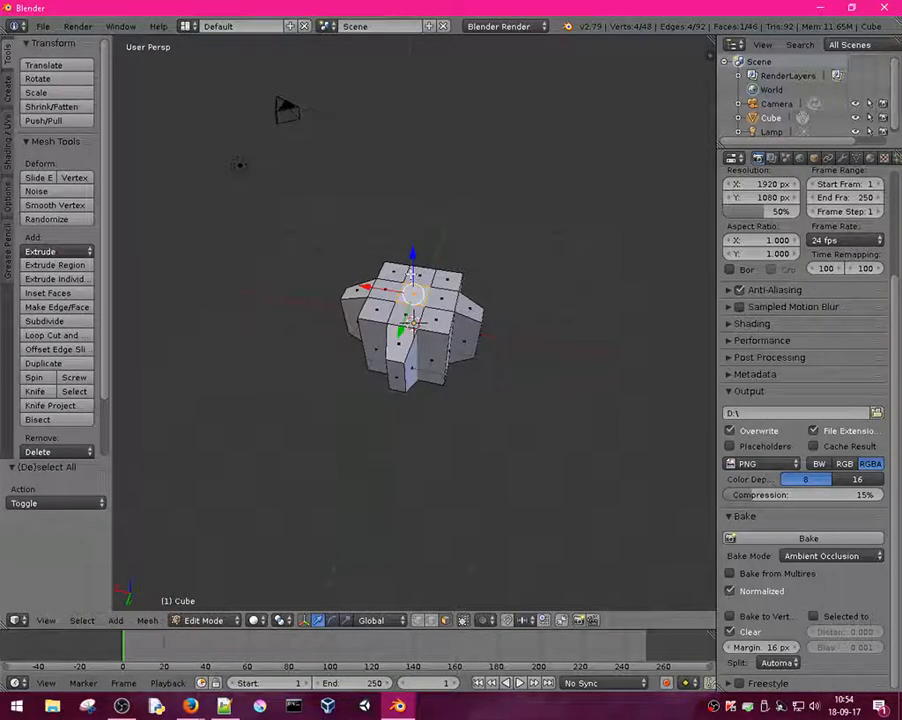
key("g")
key("z")
left_click(413, 263)
- Extrude one of the top faces next to the raised centre and lift it along the Z axis
key("e")
left_click(441, 292)
left_click_drag(445, 279, 446, 262)
key("a")
- Extrude a second top face beside the centre, raise it about 0.845 along Z and scale it to about half
middle_click_drag(473, 303, 400, 282)
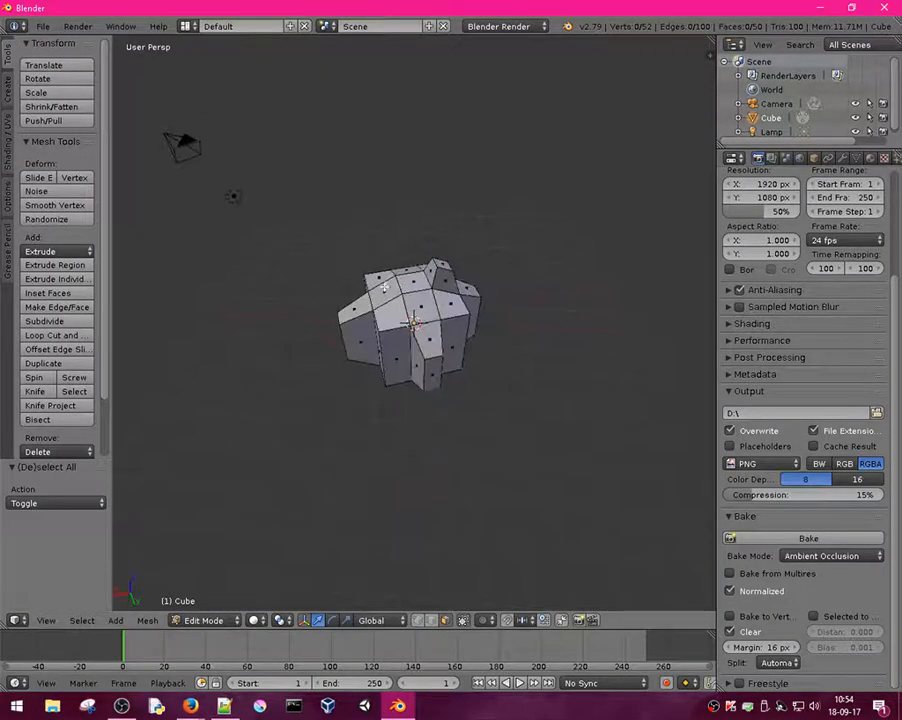
key("e")
left_click(439, 297)
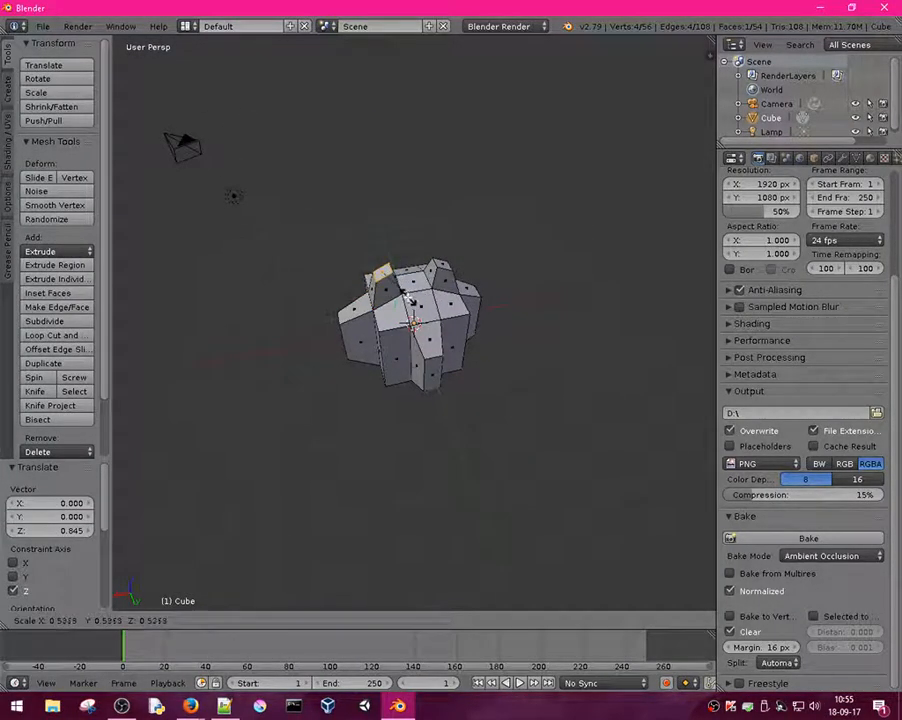
left_click(405, 297)
key("a")
- Extrude a third top face beside the centre, lift it along Z and scale it down
middle_click_drag(374, 294, 442, 293)
right_click(380, 291)
key("e")
left_click(381, 292)
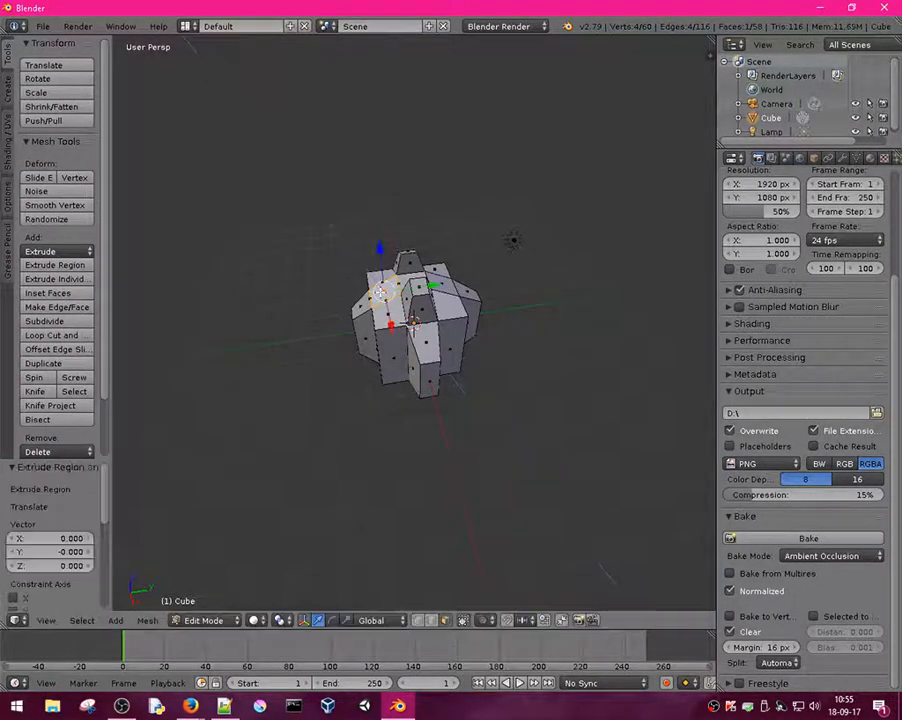
left_click_drag(382, 292, 382, 276)
left_click(411, 291)
key("a")
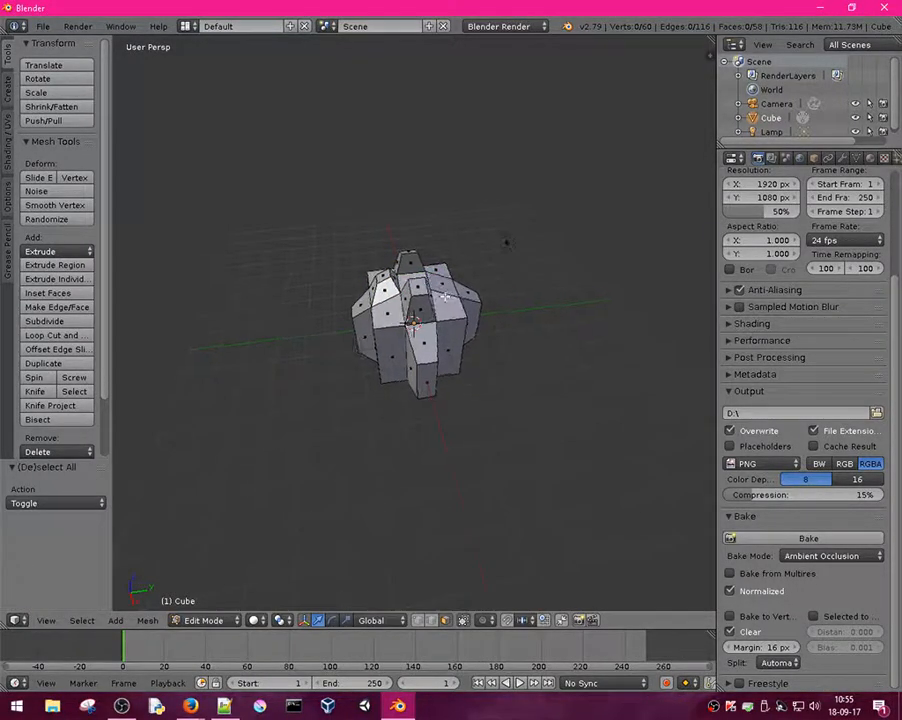
- Extrude the last flat top face beside the centre, lift it along Z and scale it down
right_click(441, 297)
key("e")
left_click(441, 296)
left_click_drag(440, 285, 442, 267)
key("s")
key("a")
- Extrude the sloping top face of one side arm, raise it along Z and scale it down
mouse_move(467, 316)
middle_mouse_down()
mouse_move(443, 319)
mouse_move(434, 354)
mouse_move(418, 337)
mouse_move(463, 338)
middle_mouse_up()
scroll(414, 326, "up", 3)
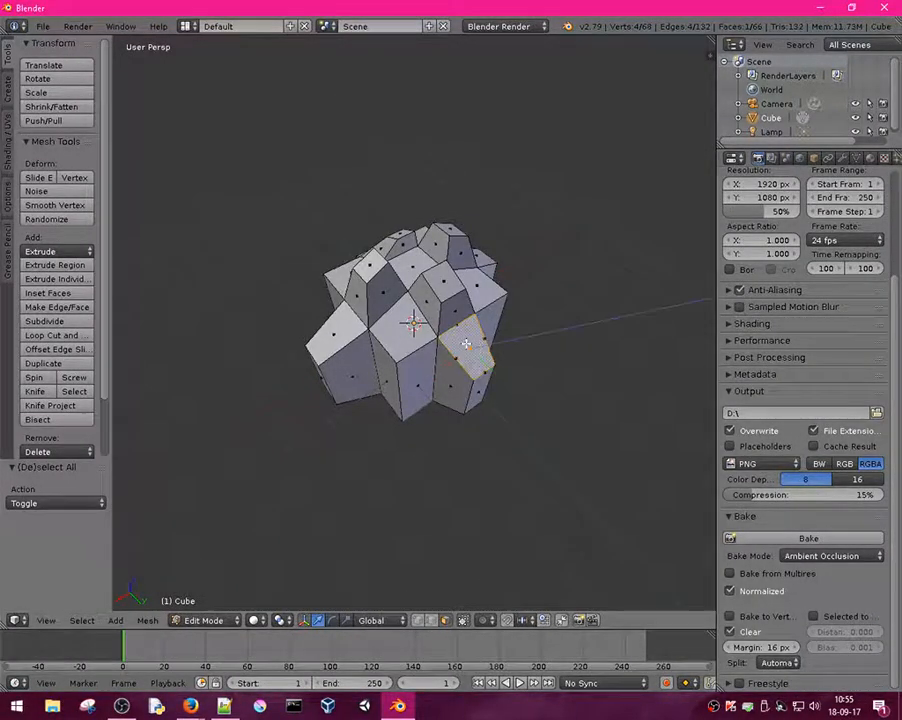
left_click(466, 344)
left_click_drag(477, 318, 481, 304)
key("s")
left_click(510, 363)
key("a")
- Extrude the top face of the next side arm, raise it about 0.495 along Z and scale it to about half
middle_click_drag(408, 323, 433, 314)
right_click(350, 331)
key("e")
left_click(349, 326)
left_click_drag(342, 303, 339, 286)
key("s")
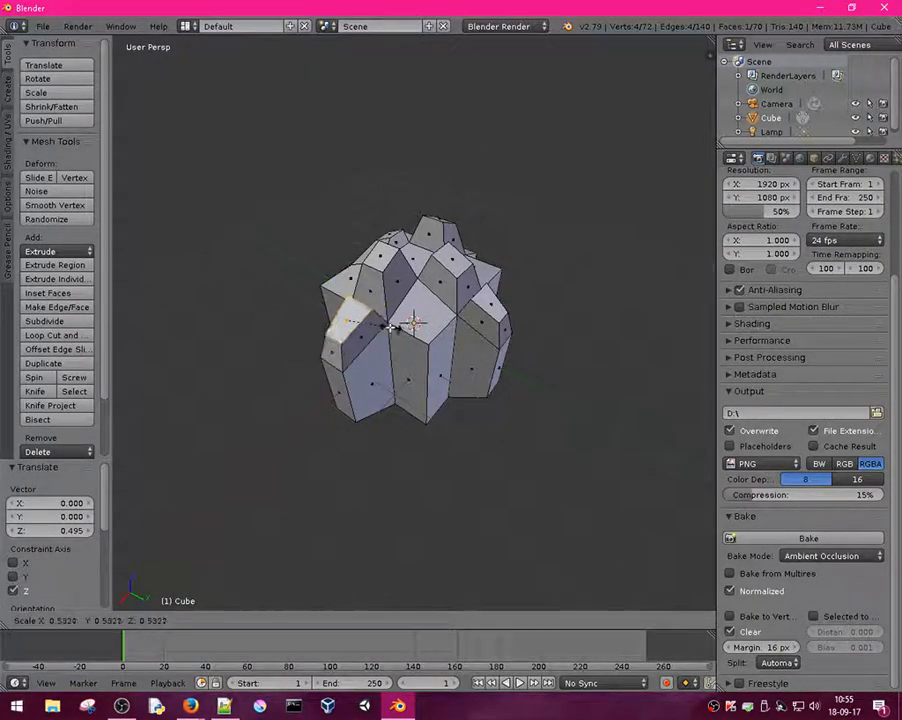
left_click(392, 327)
key("a")
- Extrude the top face of the third side arm and taper it upward
middle_click_drag(413, 322, 405, 304)
right_click(327, 304)
key("e")
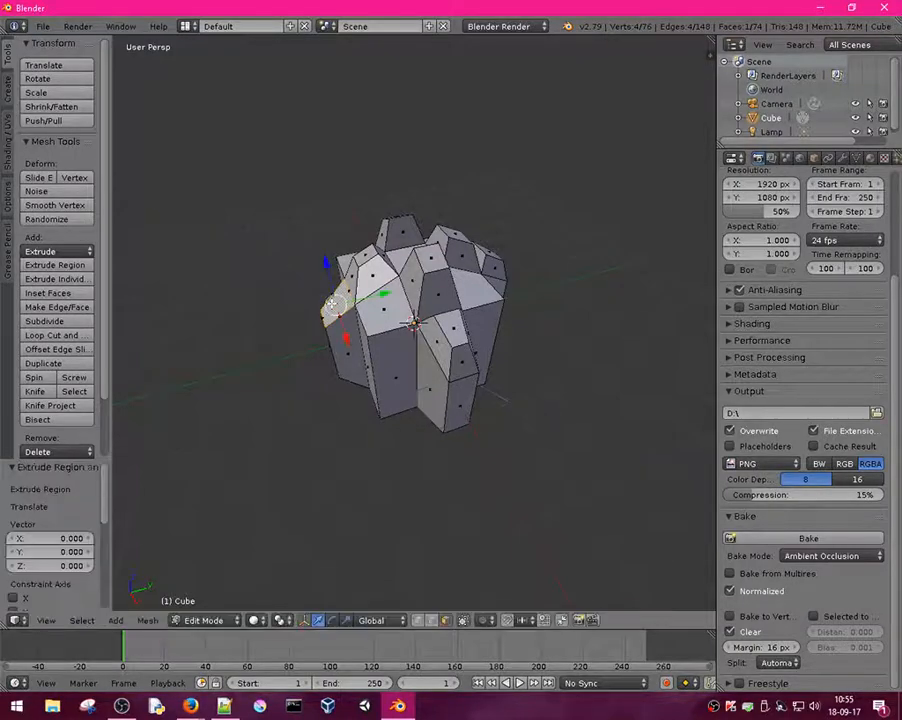
left_click(328, 276)
key("a")
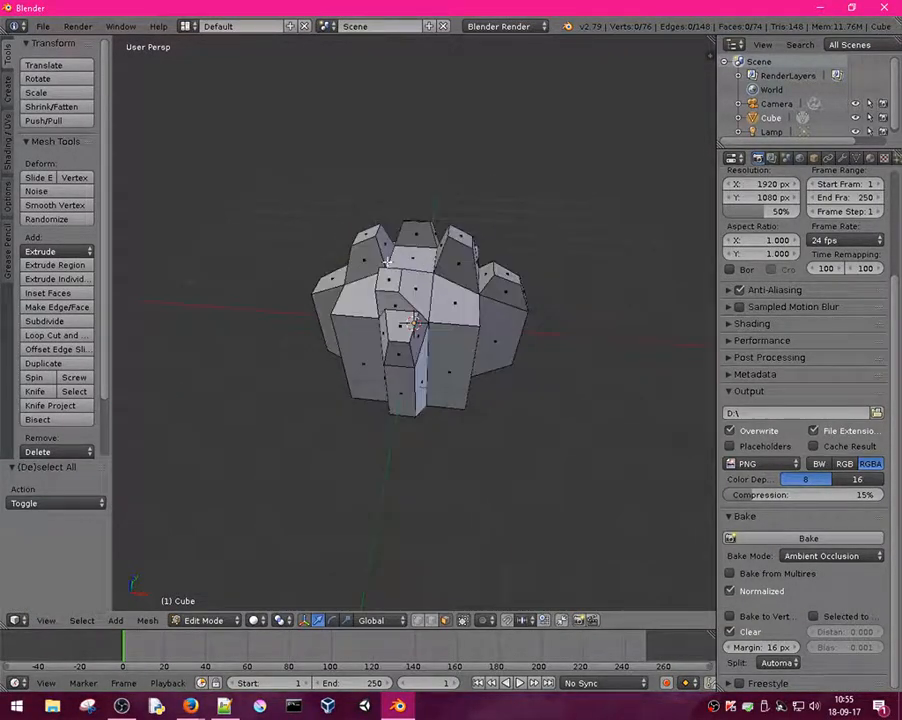
- Extrude the top face of the fourth side arm and raise it along the Z axis
key("e")
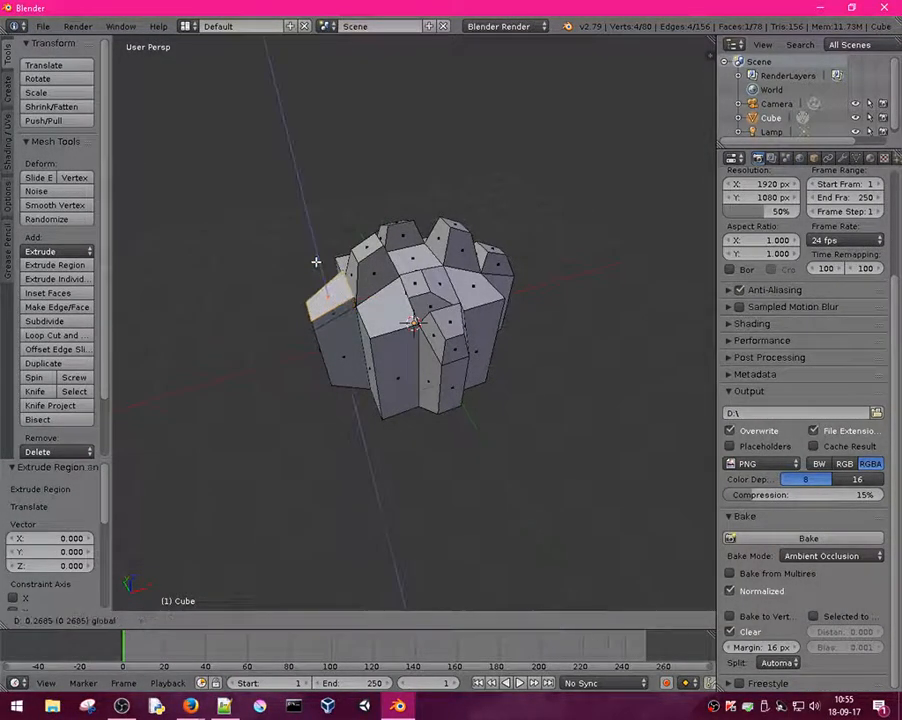
left_click(316, 262)
key("a")
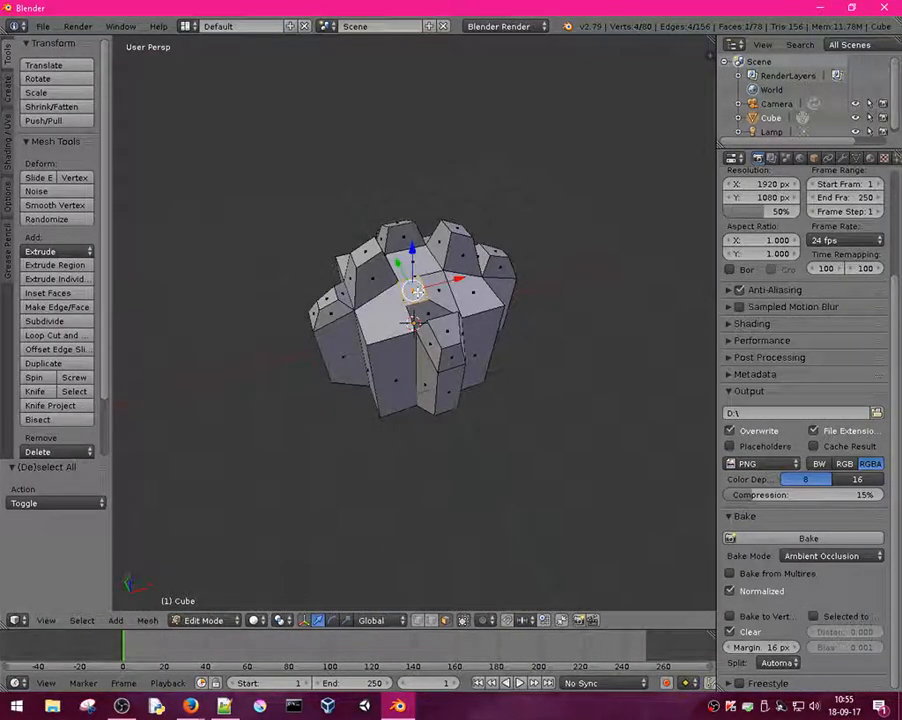
- Move the selected face of the inner top bump about 0.436 along the X axis
key("g")
key("x")
left_click(460, 285)
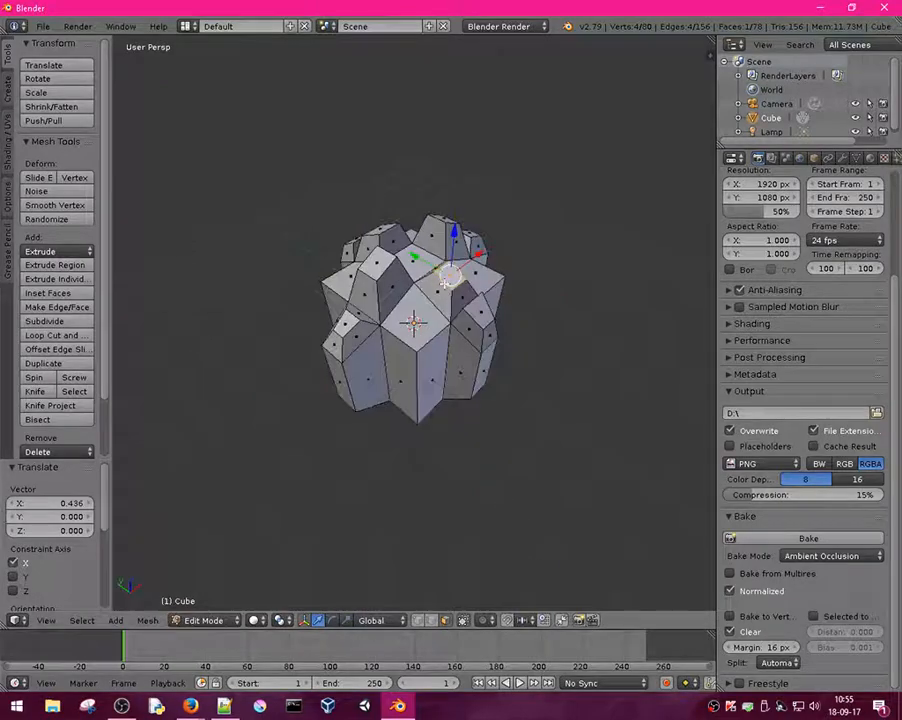
key("a")
- Extrude a Y-facing side face of one corner column outward along Y and scale it down
middle_click_drag(437, 314, 511, 267)
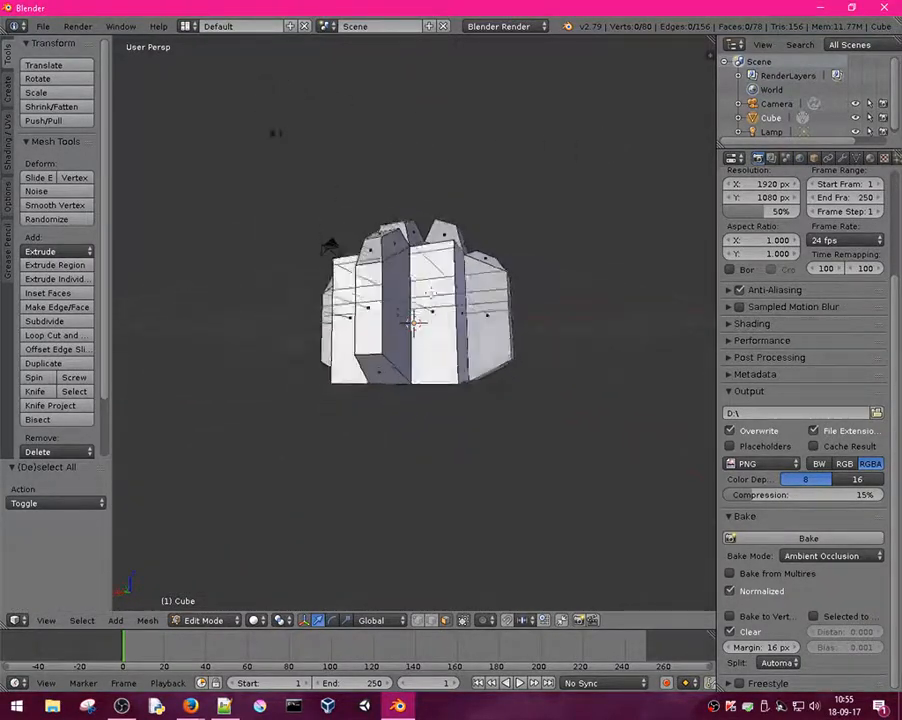
middle_click_drag(397, 352, 417, 370)
right_click(420, 362)
key("e")
right_click(421, 360)
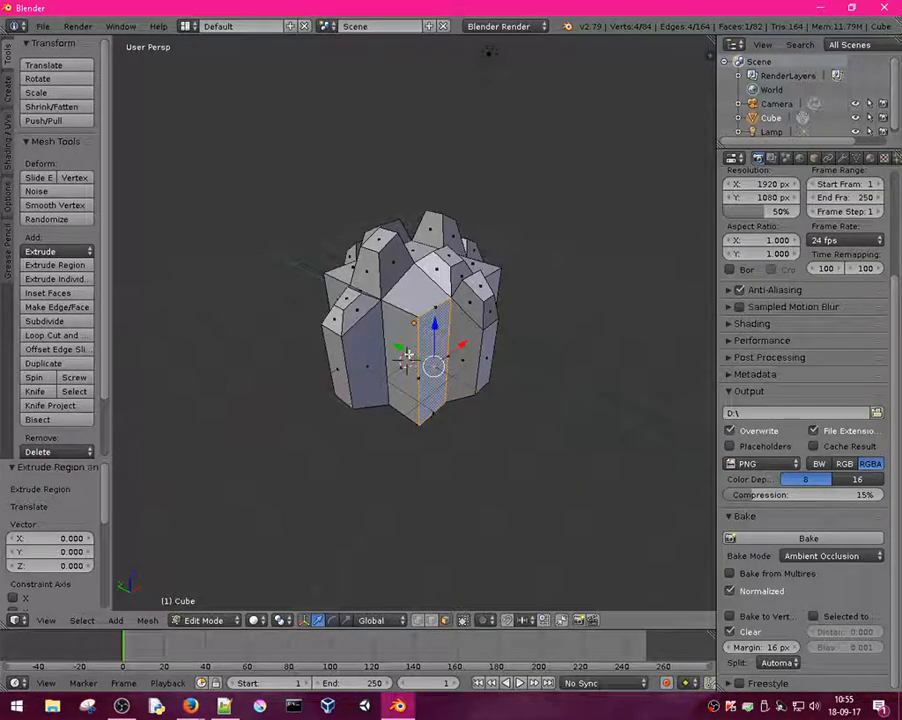
left_click_drag(406, 352, 434, 373)
left_click(458, 386)
key("a")
- Extrude the Y-facing side face of the next corner column about -0.418 along Y and scale it to about 0.64
middle_click_drag(482, 366, 443, 350)
right_click(449, 355)
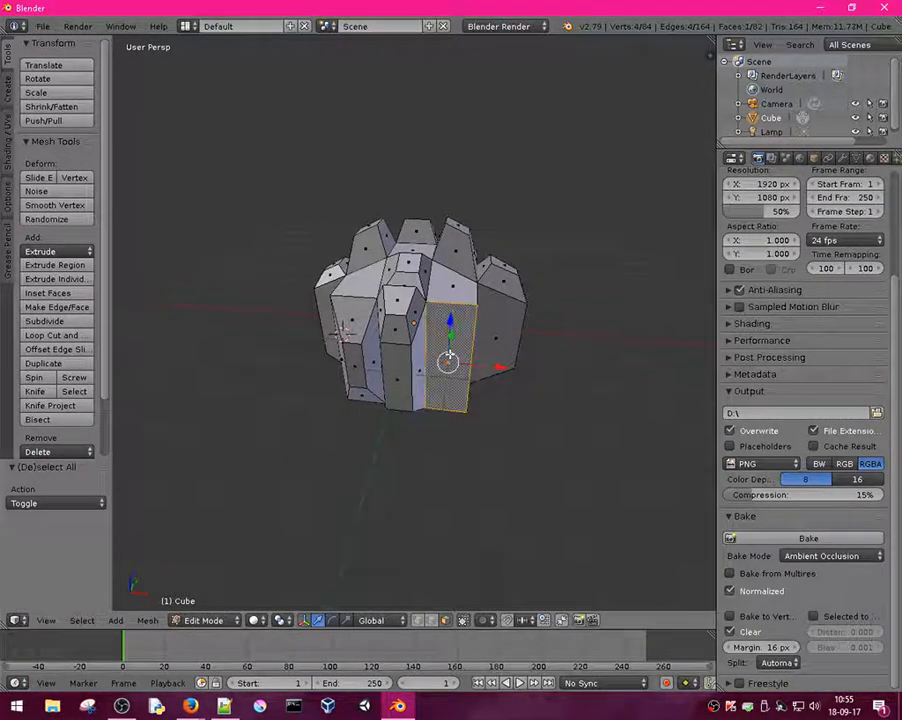
key("e")
right_click(463, 348)
left_click_drag(433, 346, 418, 356)
key("s")
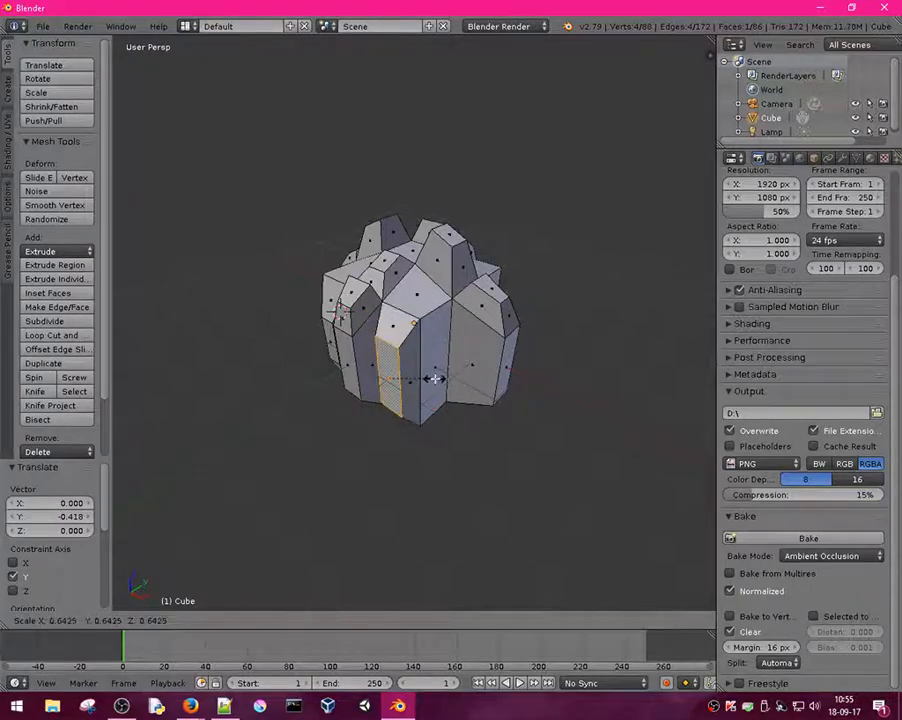
left_click(434, 375)
key("a")
- Extrude the same corner column's X-facing side face about 0.219 along X and scale it down
right_click(436, 359)
key("e")
right_click(436, 358)
left_click(460, 378)
key("s")
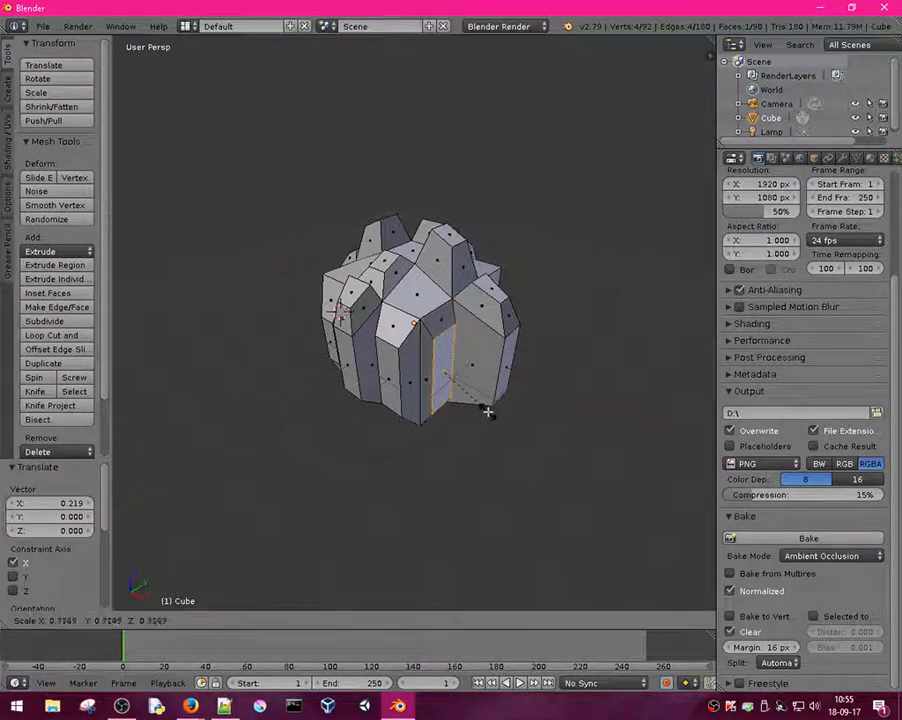
left_click(484, 374)
key("a")
- Extrude the X-facing side face of the following corner column about 0.361 along X and scale it down slightly
right_click(447, 371)
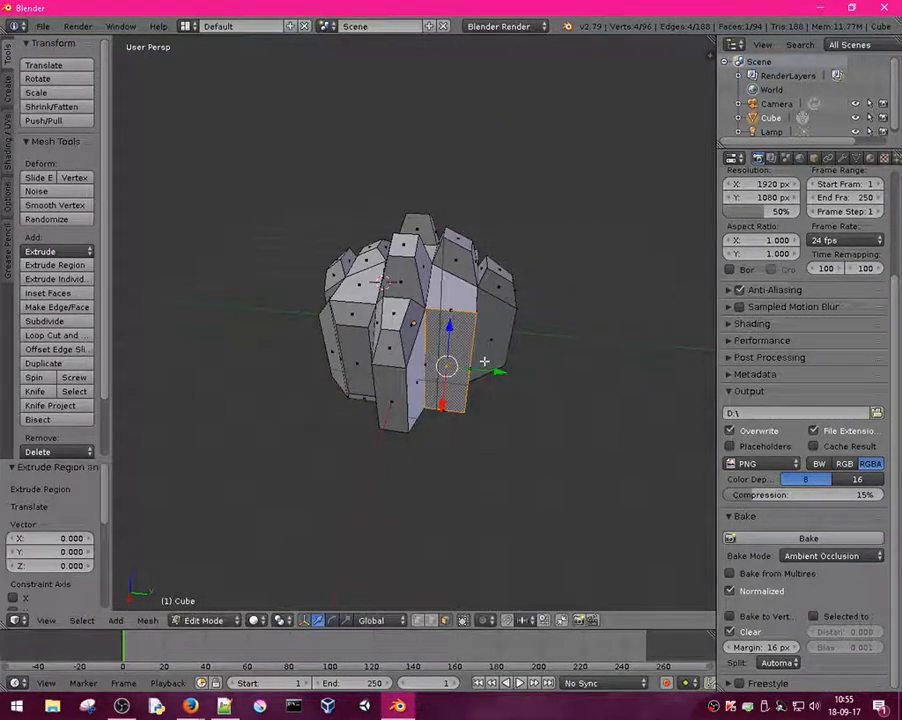
left_click_drag(408, 399, 486, 446)
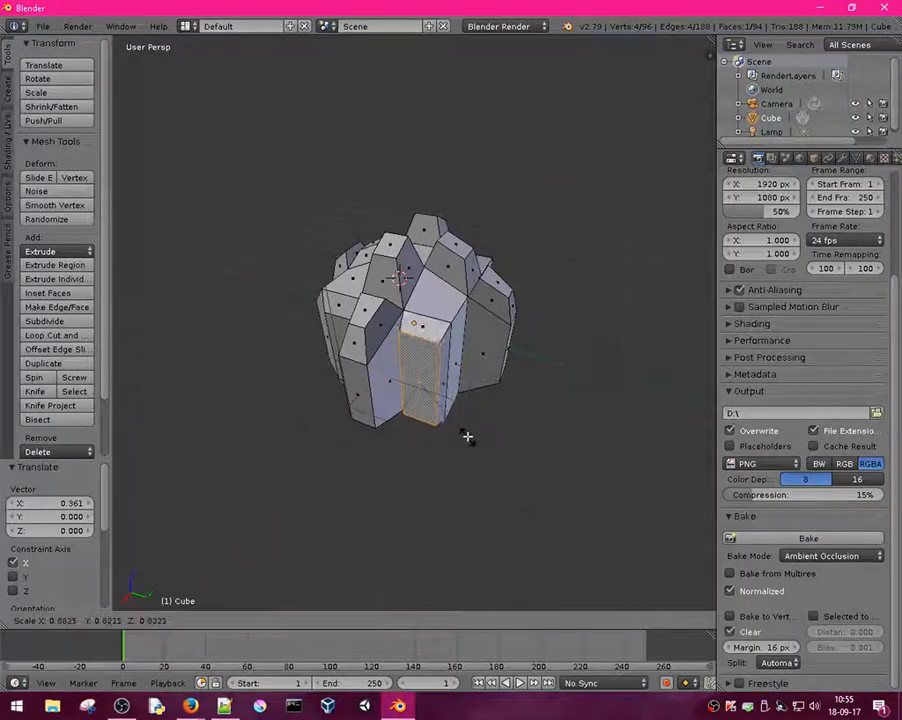
middle_click_drag(462, 434, 447, 431)
key("a")
- Extrude the neighbouring side face of that corner column outward along the Y axis
right_click(449, 377)
key("e")
right_click(449, 376)
left_click_drag(449, 376, 467, 381)
key("a")
- Extrude a side face of the last untouched corner column outward and scale it down
middle_click_drag(504, 400, 394, 350)
right_click(458, 348)
left_click_drag(366, 396, 349, 402)
key("s")
left_click(431, 426)
key("a")
- Extrude the adjoining side face of the last corner column outward and scale it down
right_click(429, 379)
key("e")
right_click(429, 380)
left_click_drag(429, 380, 442, 389)
key("s")
left_click(479, 428)
key("a")
- Extrude the front corner column's side face about 0.403 along negative X, then clear the selection
middle_click_drag(466, 376, 393, 380)
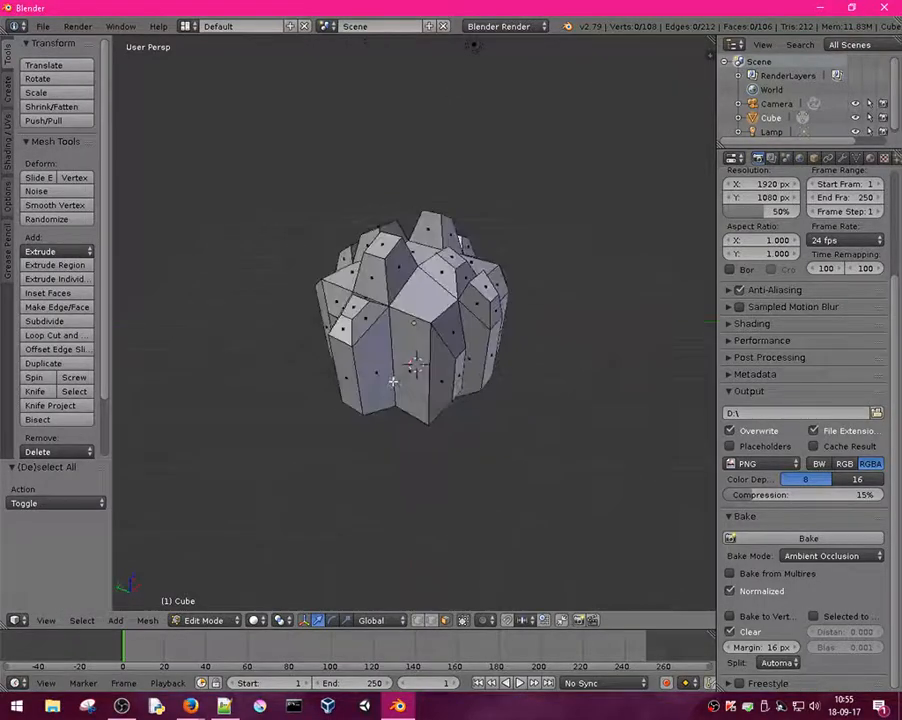
key("e")
right_click(409, 372)
left_click_drag(432, 350, 443, 374)
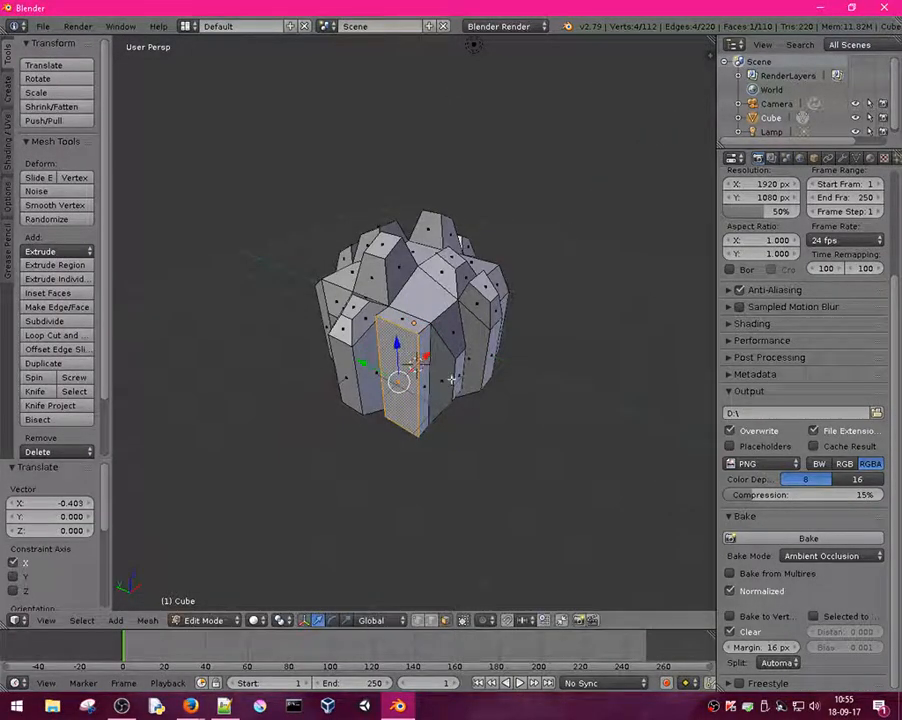
left_click(455, 392)
key("a")
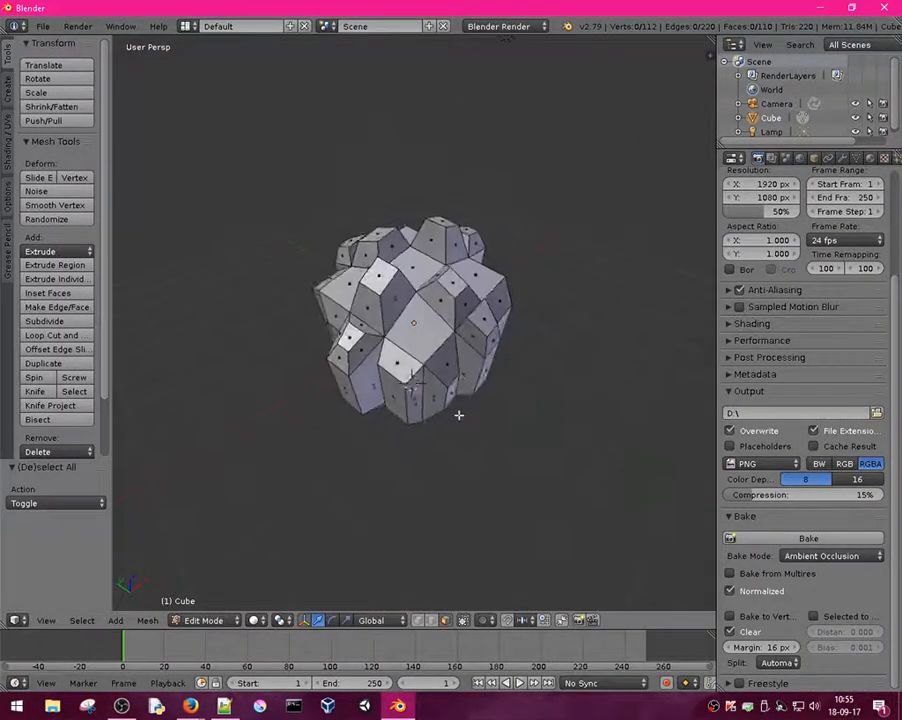
- Select the entire mesh and mark all of its edges as seams with Mark Seam
middle_click_drag(399, 399, 362, 398)
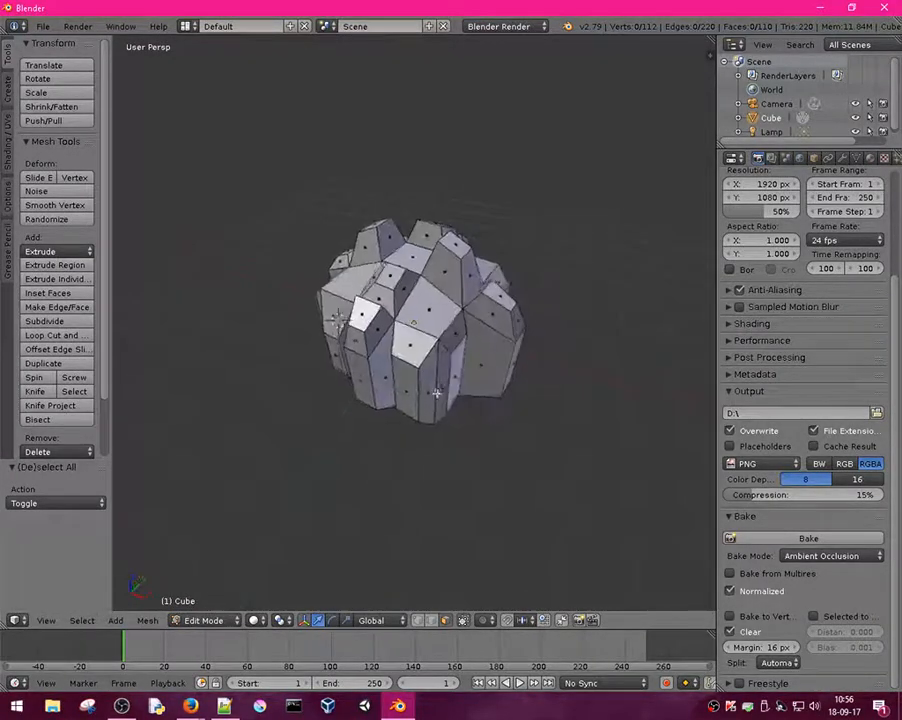
scroll(426, 354, "up", 3)
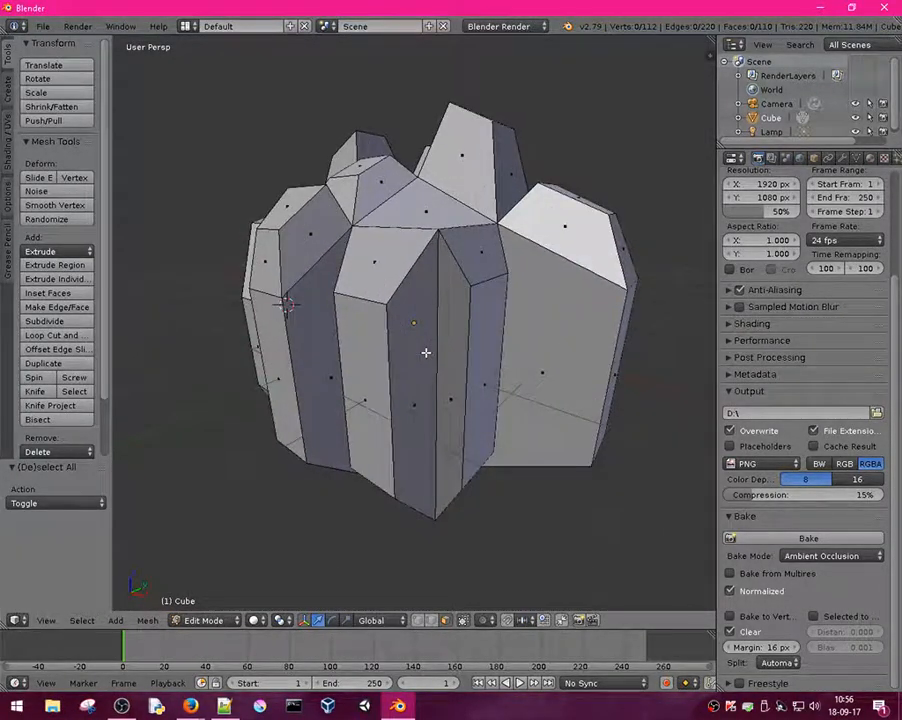
scroll(414, 374, "down", 2)
middle_click_drag(407, 378, 462, 387)
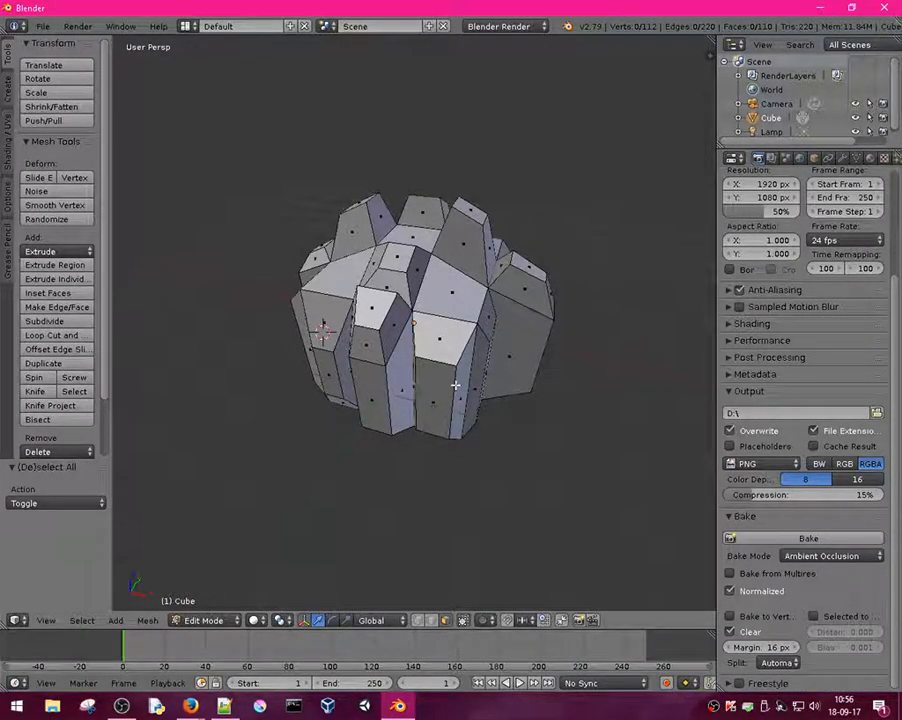
middle_click_drag(440, 364, 483, 297)
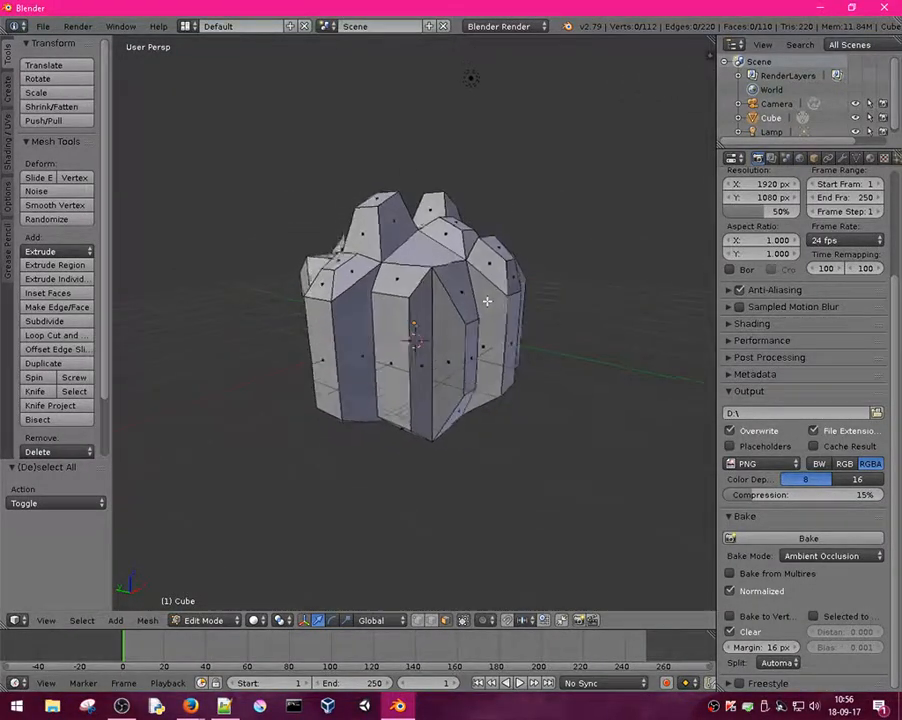
key("a")
key("space")
type("am")
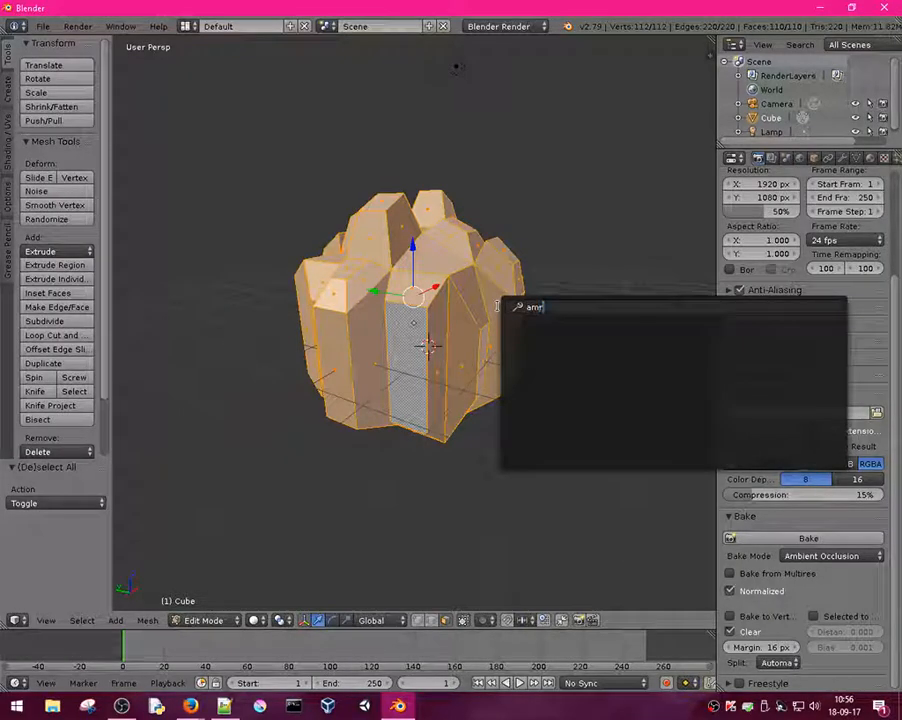
key("BackSpace")
type("mark")
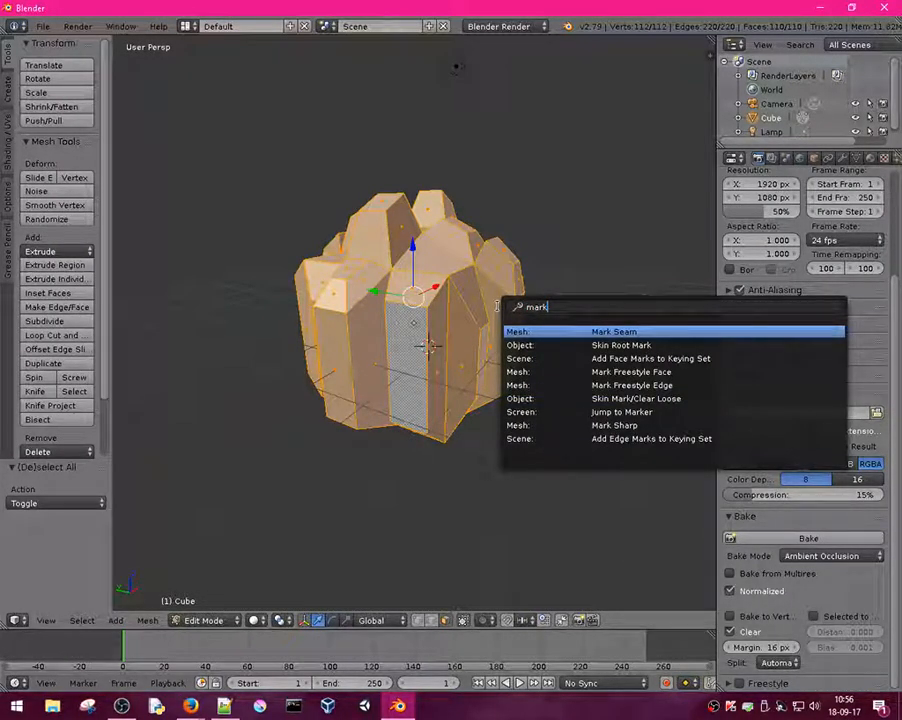
key("Return")
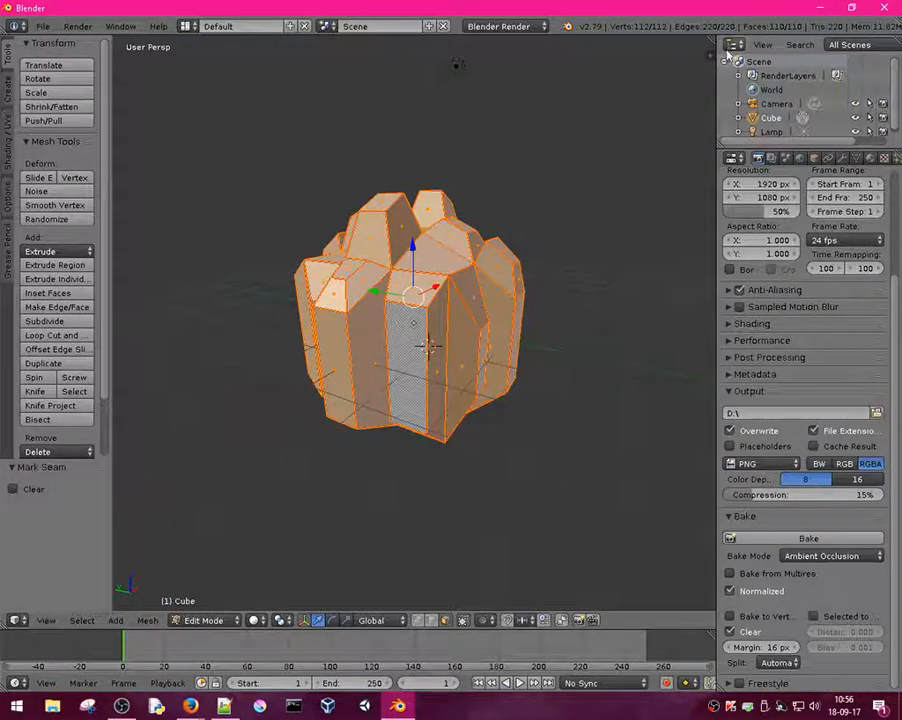
- Split off a UV/Image Editor beside the 3D view and unwrap the whole selected mesh
left_click_drag(714, 42, 490, 150)
left_click(506, 620)
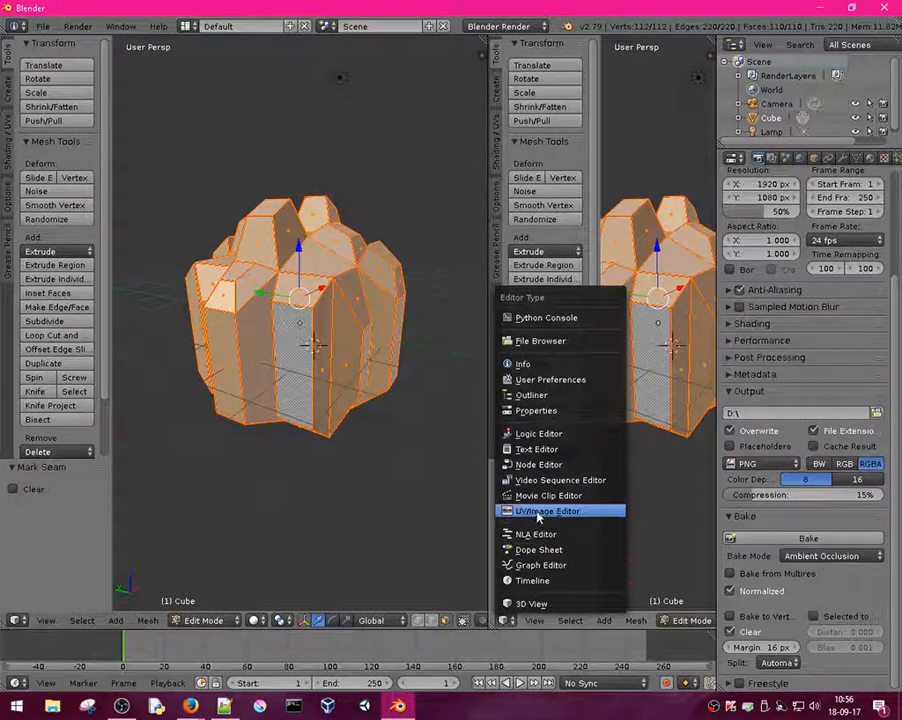
left_click(537, 512)
key("u")
left_click(272, 389)
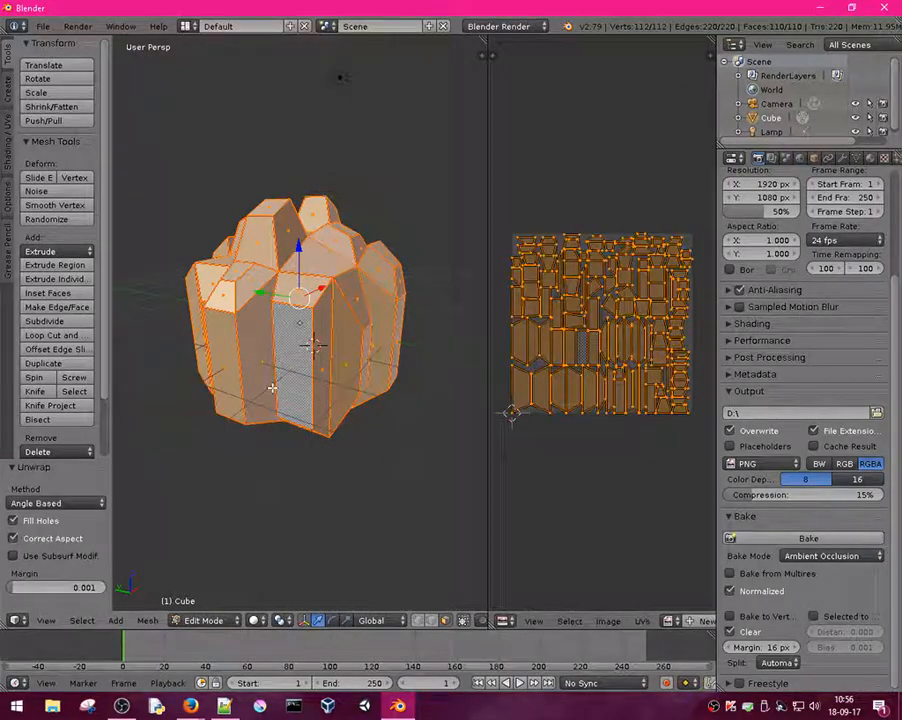
scroll(552, 262, "up", 3)
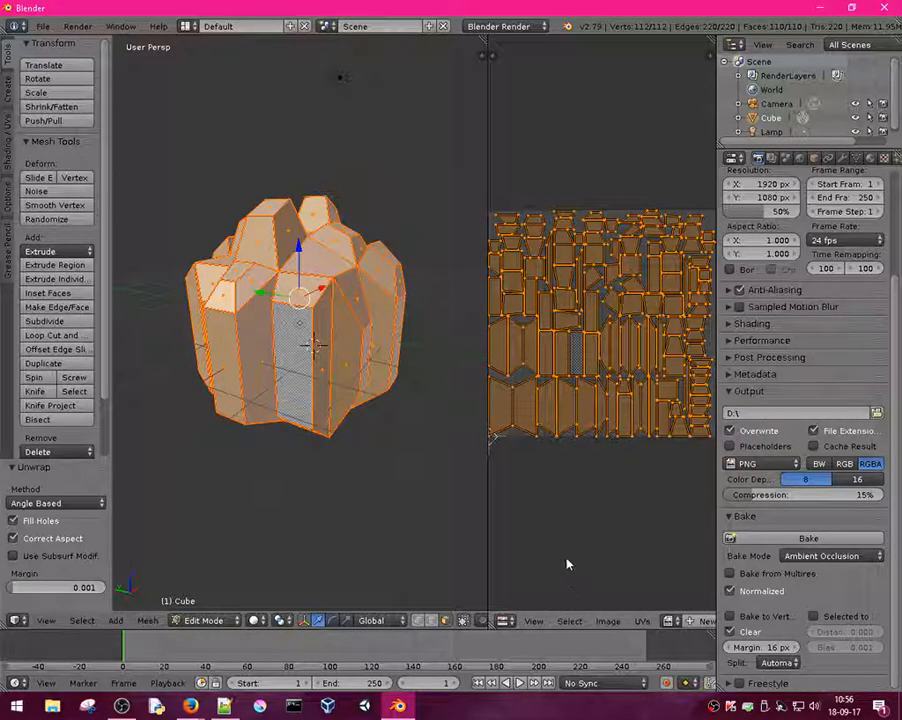
left_click_drag(485, 516, 391, 516)
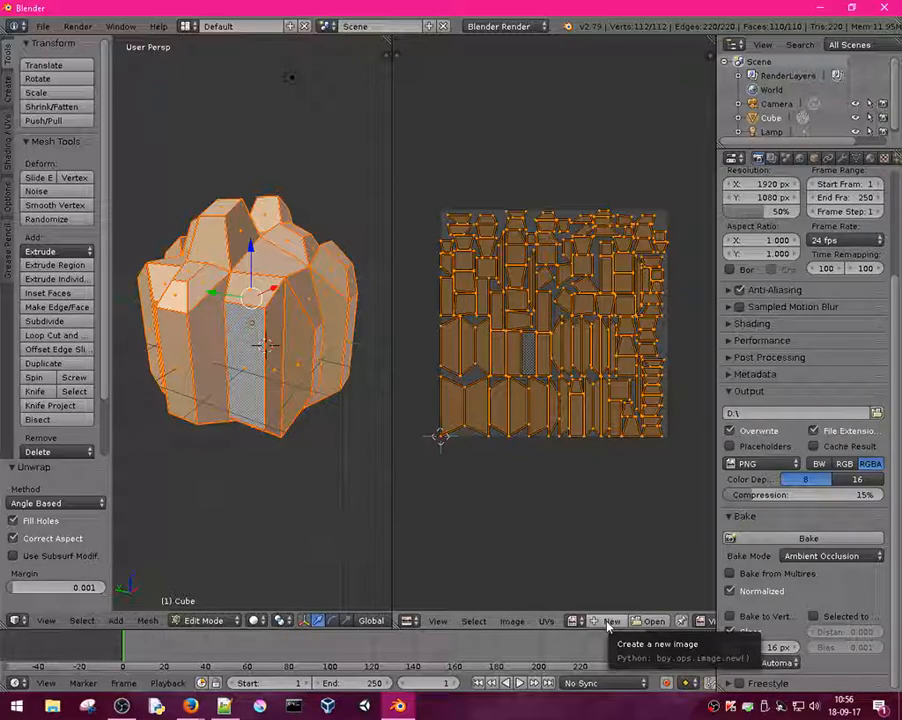
- Create a white 1024 × 1024 px blank image named occlusion for the unwrapped mesh
left_click(608, 622)
left_click(632, 566)
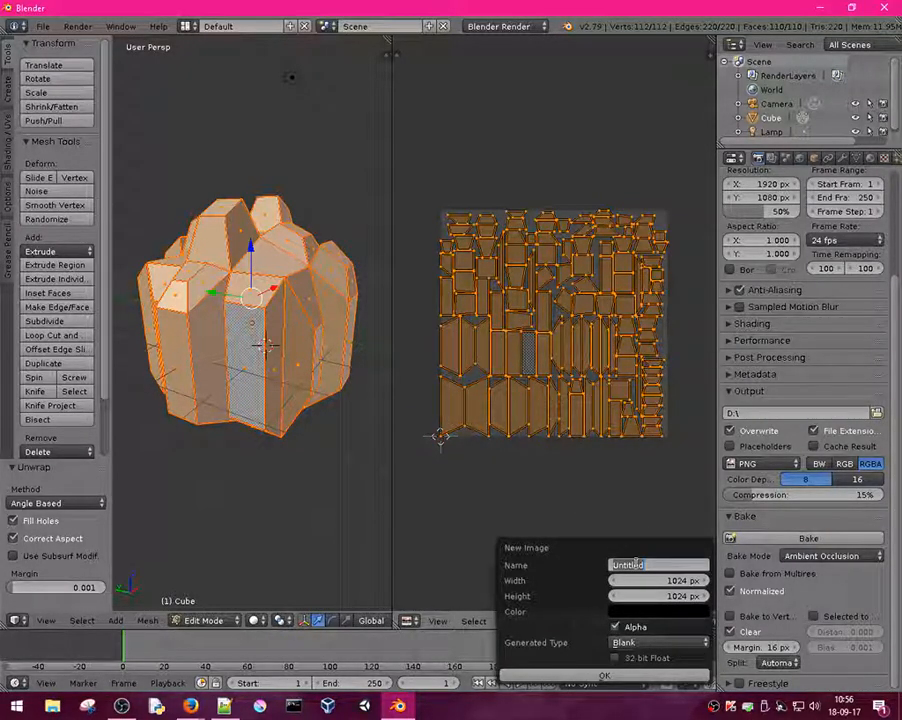
type("occlusion")
key("Return")
left_click(655, 611)
left_click_drag(729, 483, 729, 408)
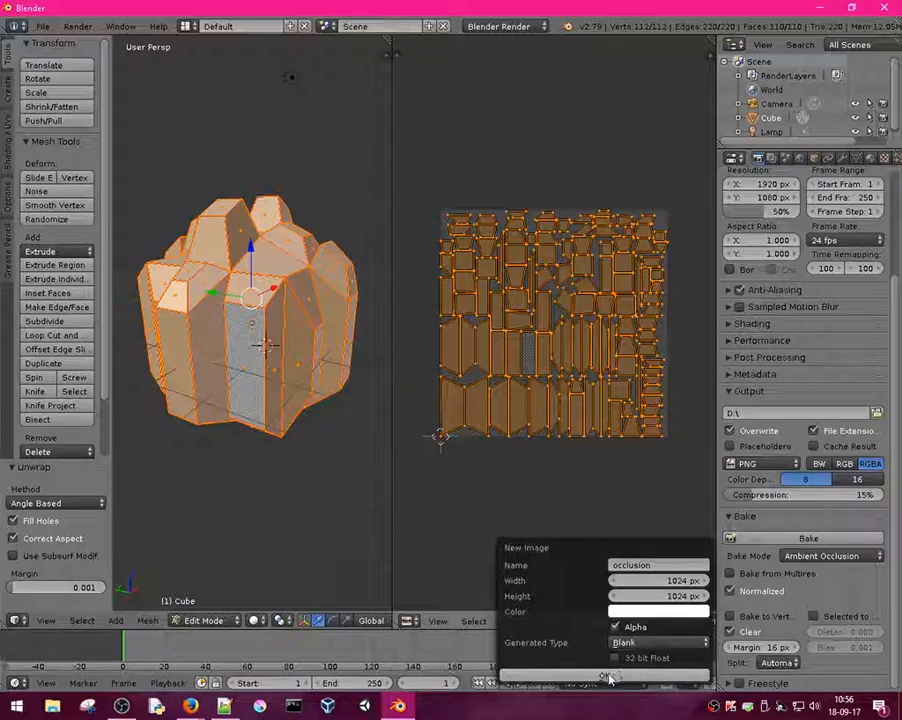
left_click(614, 680)
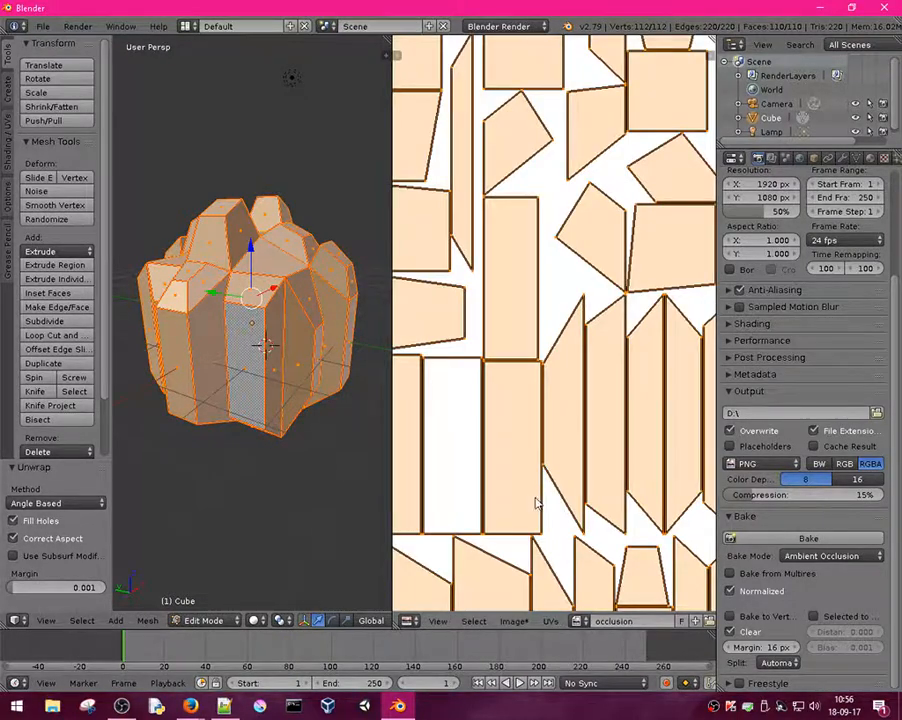
- Bake the ambient occlusion of the mesh into the occlusion image
scroll(535, 497, "down", 6)
scroll(531, 346, "up", 2)
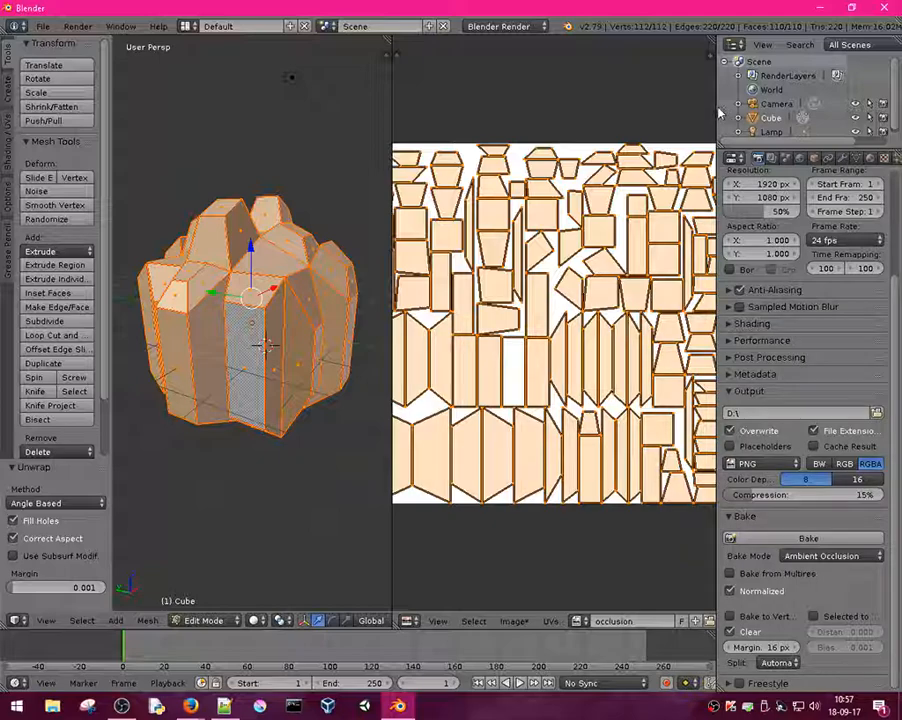
left_click_drag(712, 107, 716, 107)
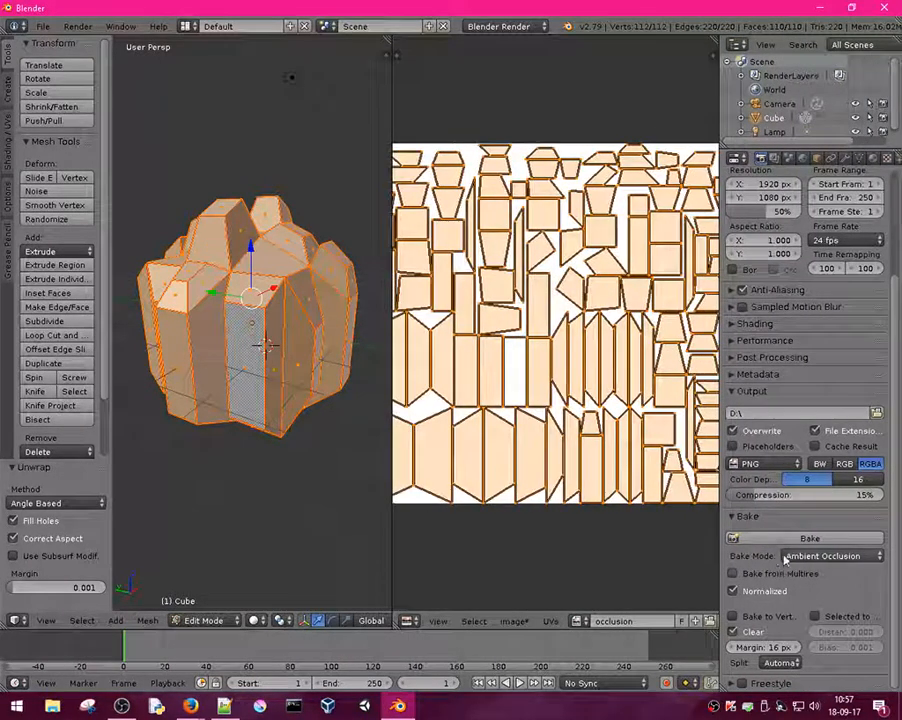
left_click(776, 540)
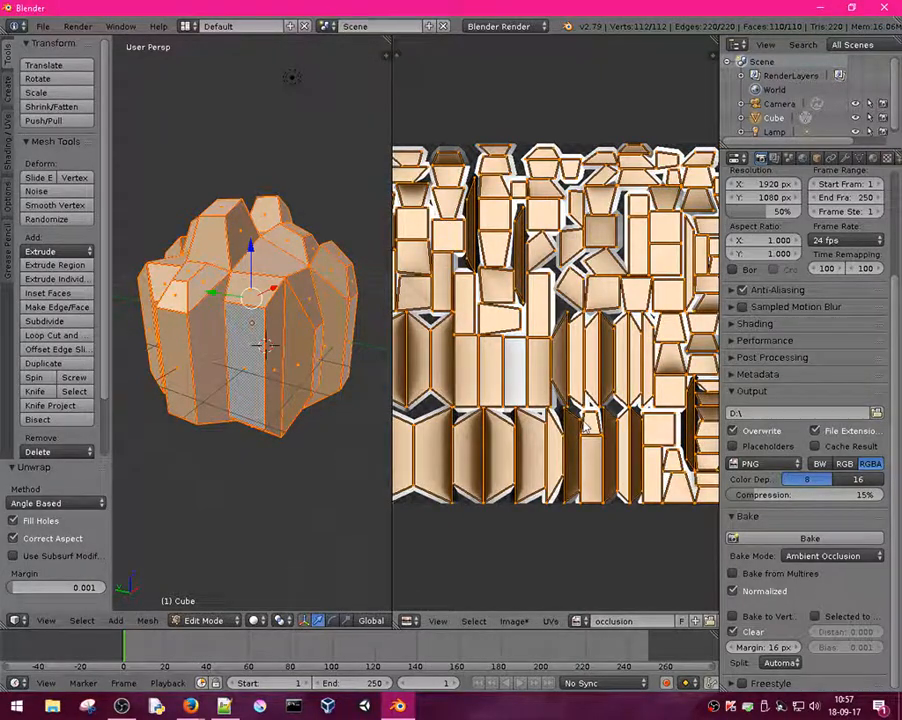
- Examine the baked ambient occlusion shading across the UV islands, both close up and as a whole
scroll(495, 290, "down", 2)
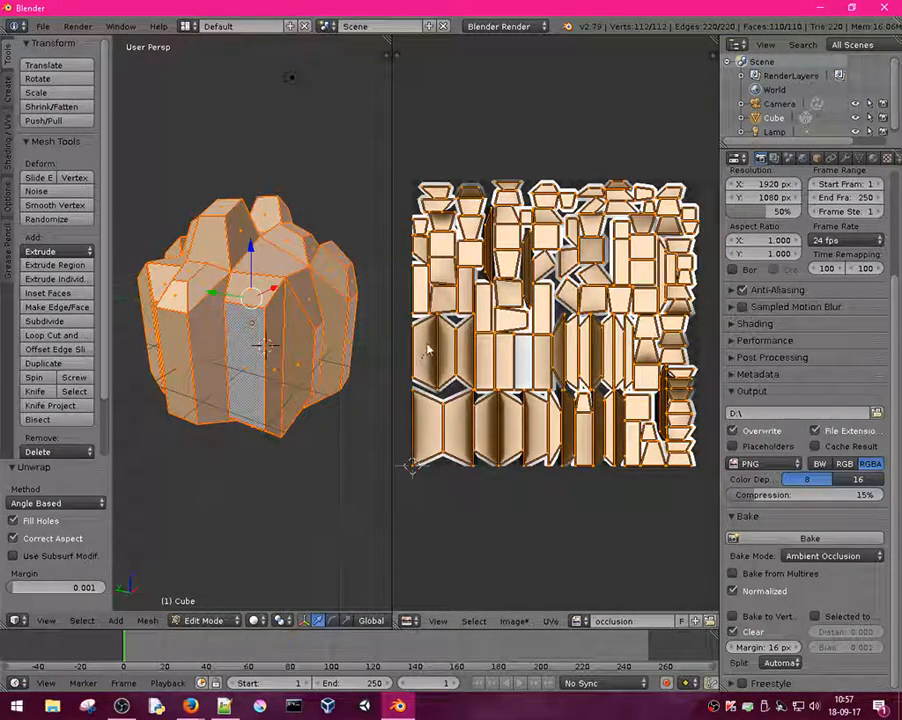
scroll(519, 378, "up", 2)
scroll(519, 380, "down", 2)
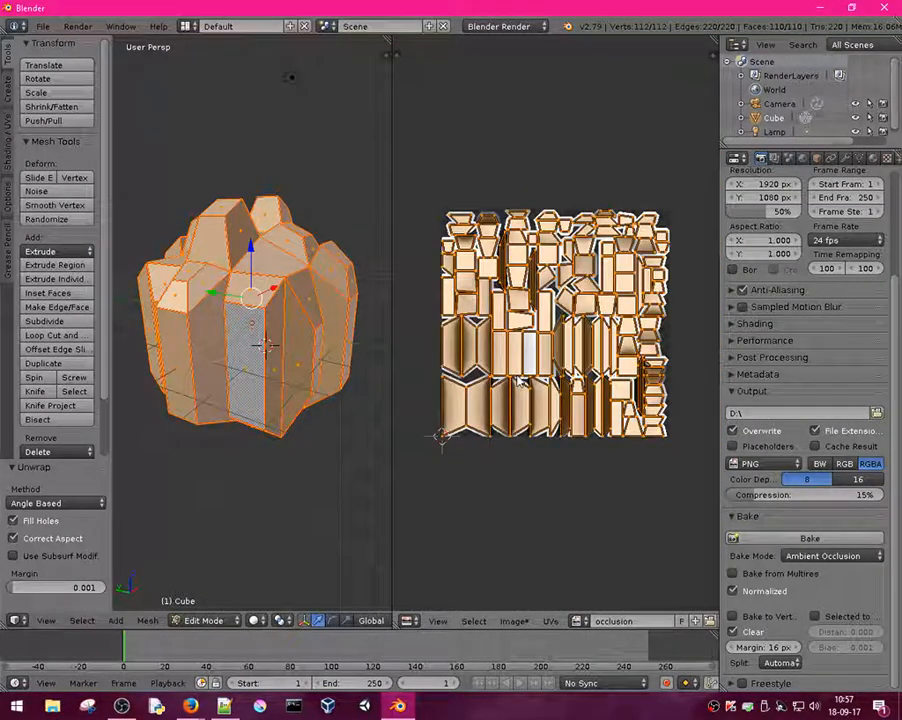
scroll(519, 379, "up", 3)
scroll(519, 380, "down", 5)
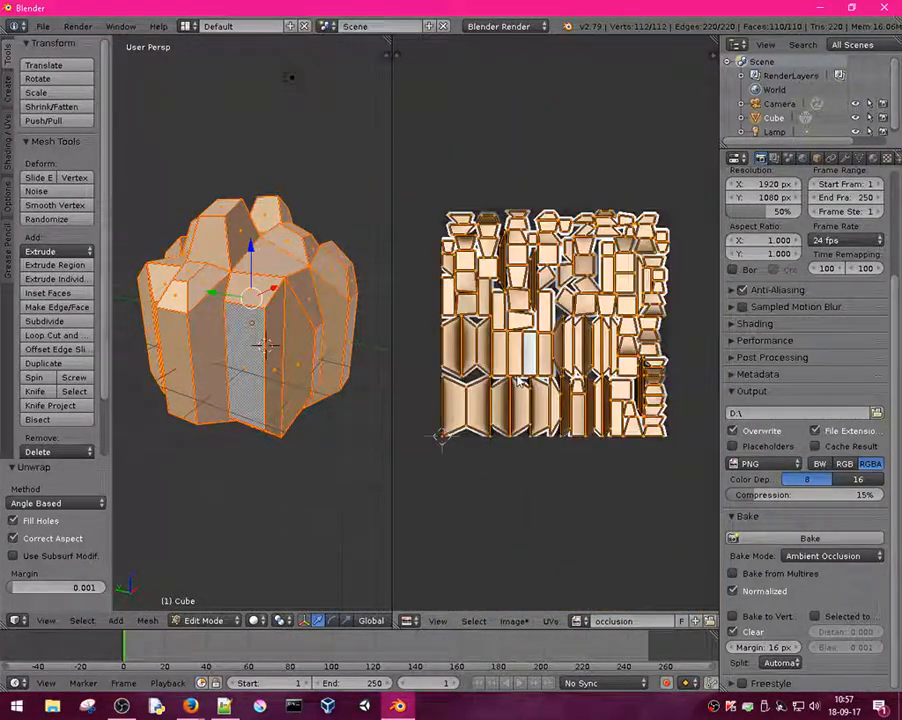
scroll(560, 390, "up", 4)
scroll(576, 394, "down", 2)
scroll(576, 394, "down", 3)
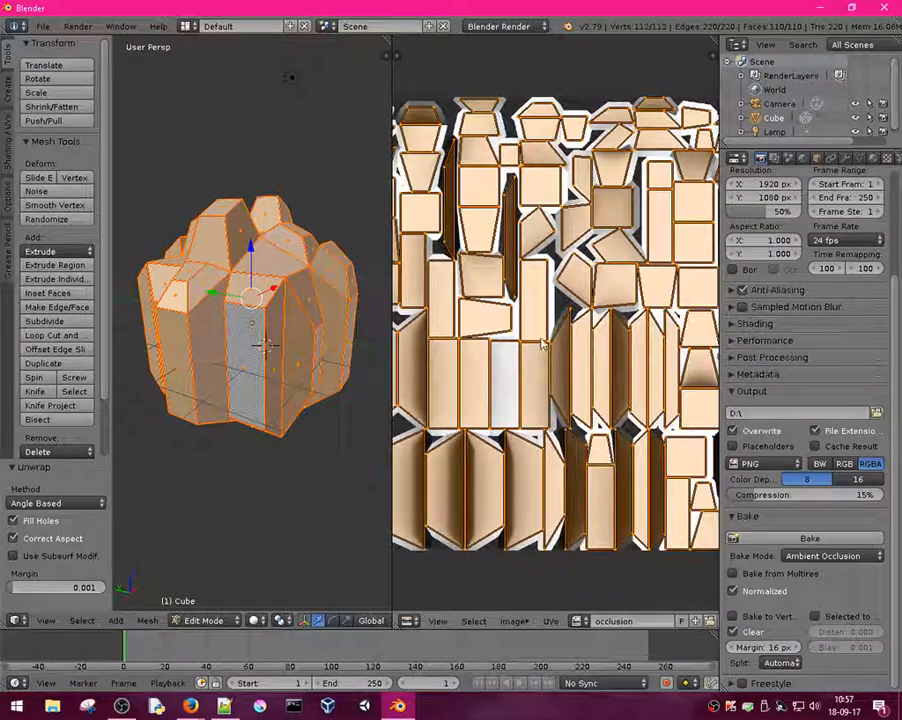
scroll(573, 344, "up", 2)
- Leave Edit Mode and set the viewport shading to Texture to show the baked map on the object
key("Tab")
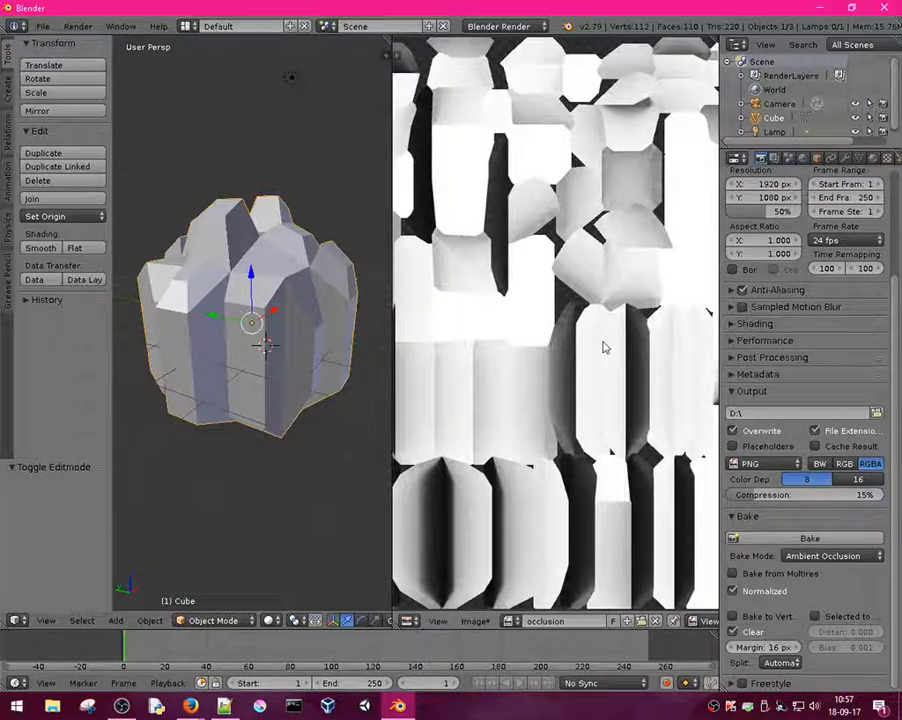
key("Home")
scroll(591, 346, "up", 1)
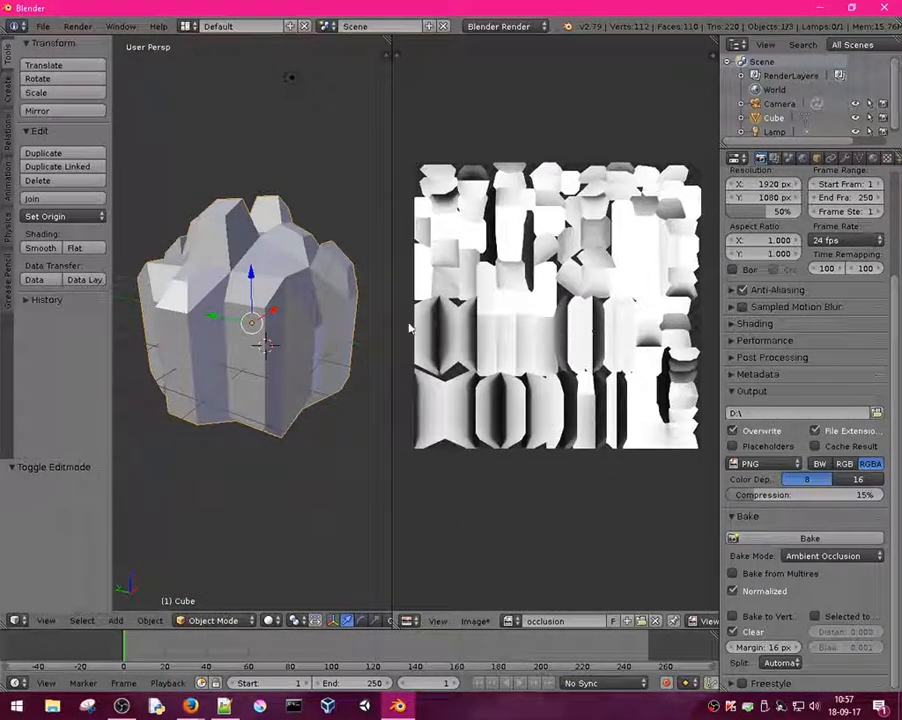
left_click(279, 621)
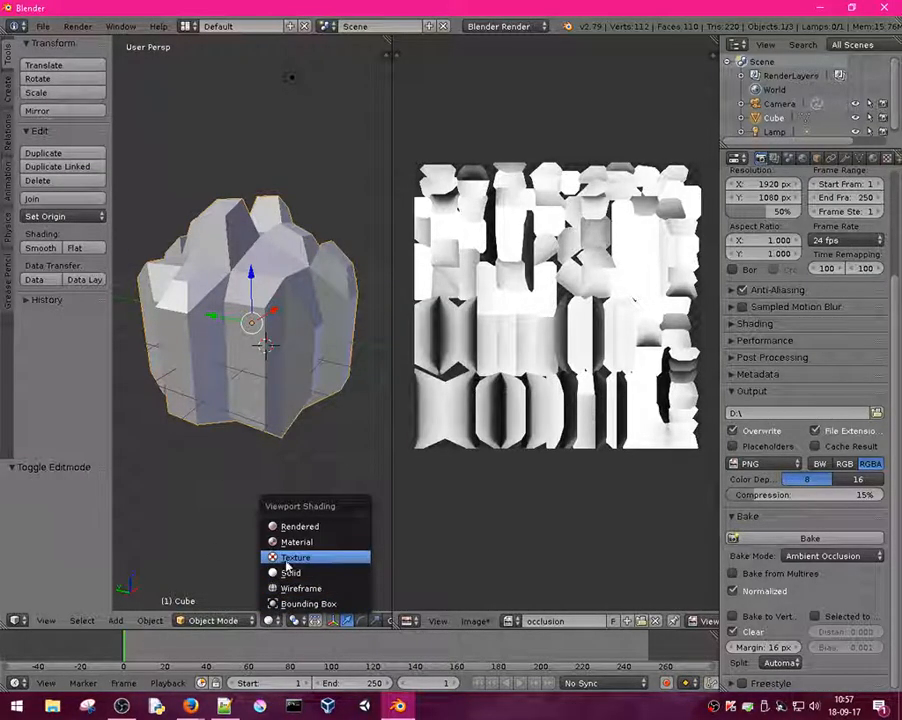
left_click(289, 558)
- Move the lamp about 7.311 along negative X so that it is closer to the object
middle_click_drag(253, 455, 266, 230)
scroll(240, 192, "down", 6)
right_click(148, 184)
key("g")
key("x")
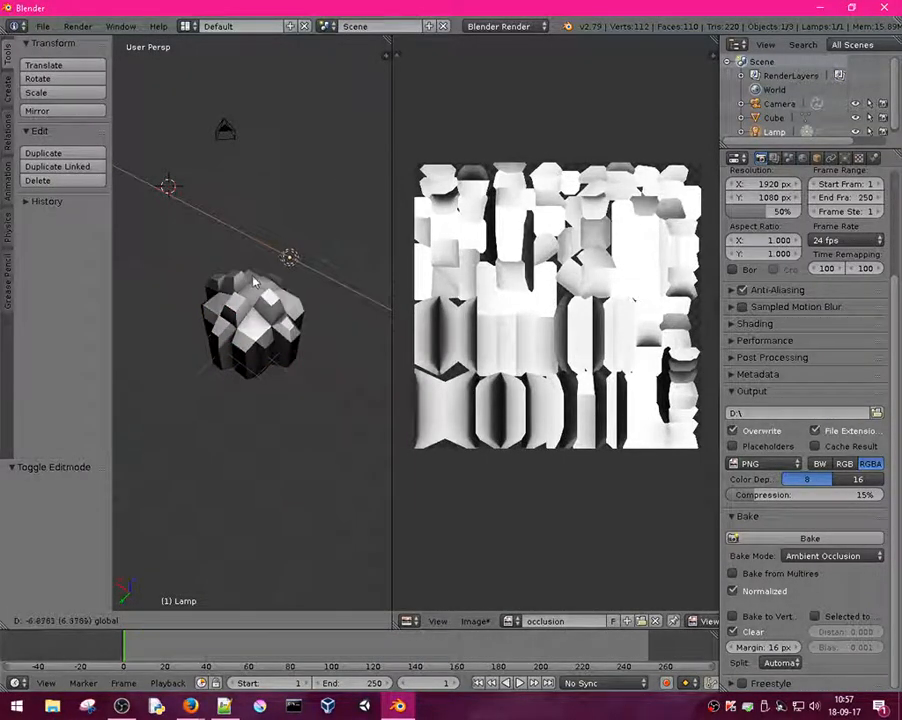
left_click(284, 299)
- Lower the lamp toward the object and move it about 3.042 along Y
middle_click_drag(284, 299, 284, 268)
scroll(284, 268, "up", 6)
scroll(284, 268, "down", 4)
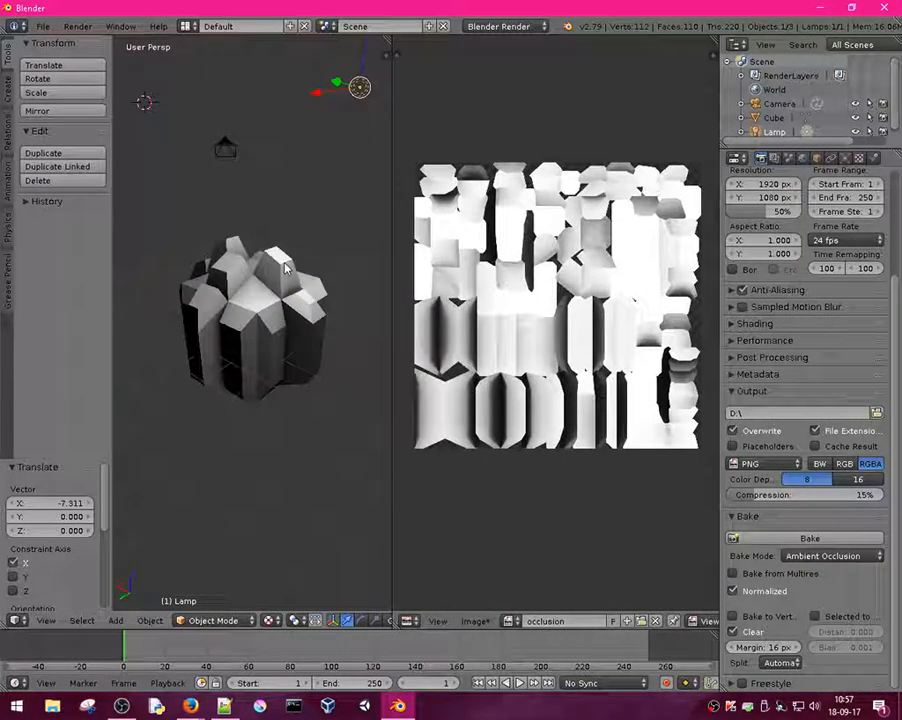
scroll(315, 142, "down", 2)
left_click_drag(312, 149, 314, 190)
left_click_drag(268, 241, 252, 296)
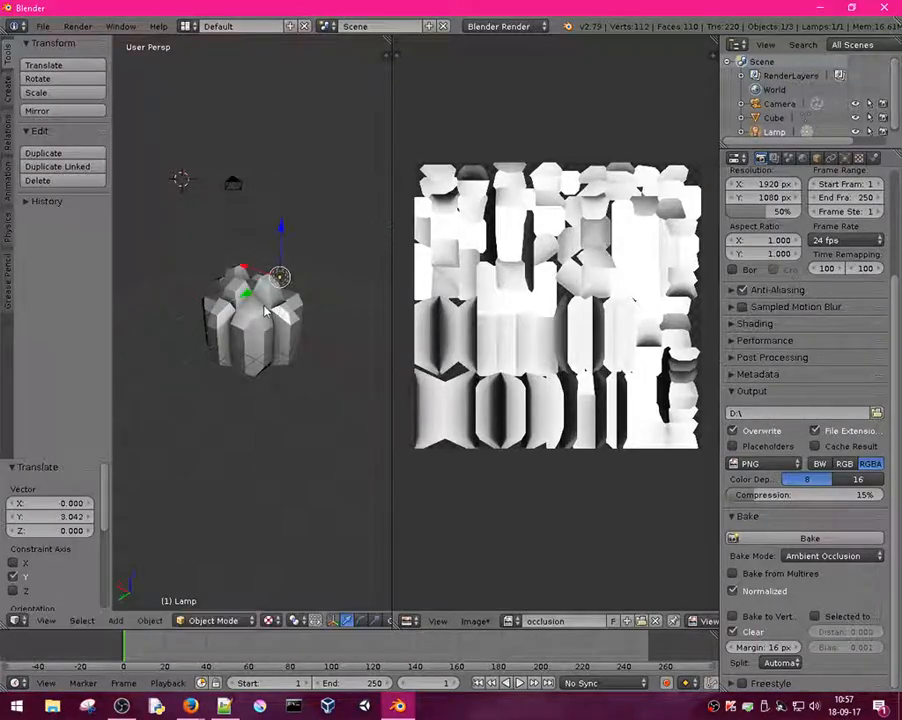
scroll(286, 276, "up", 5)
middle_click_drag(235, 255, 281, 262)
scroll(281, 262, "up", 6)
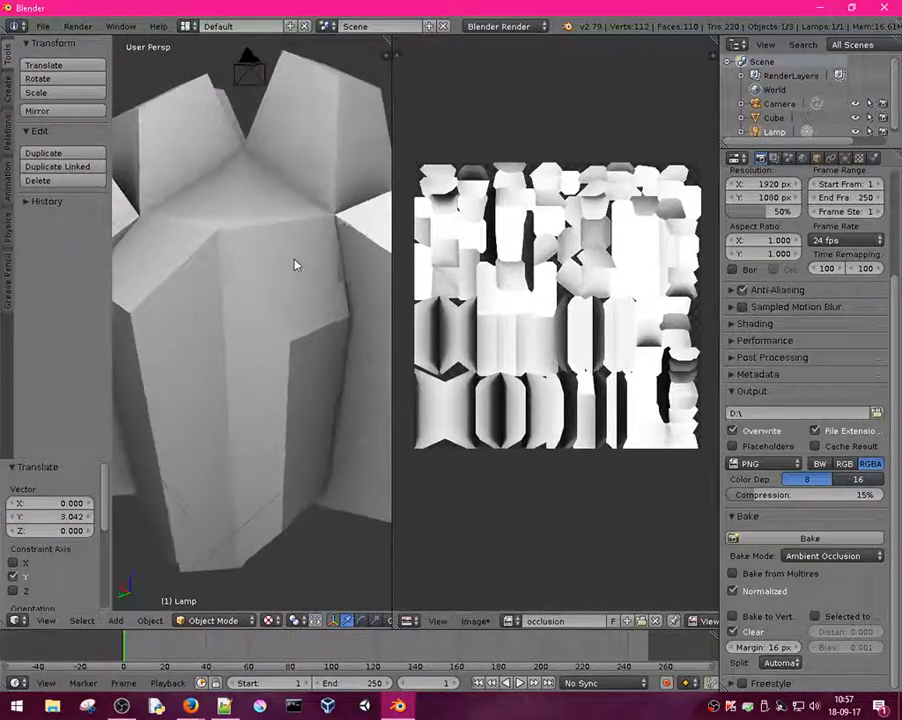
- Enable Selected to Active with a bias of 0.101 and try to bake the ambient occlusion again
left_click(817, 618)
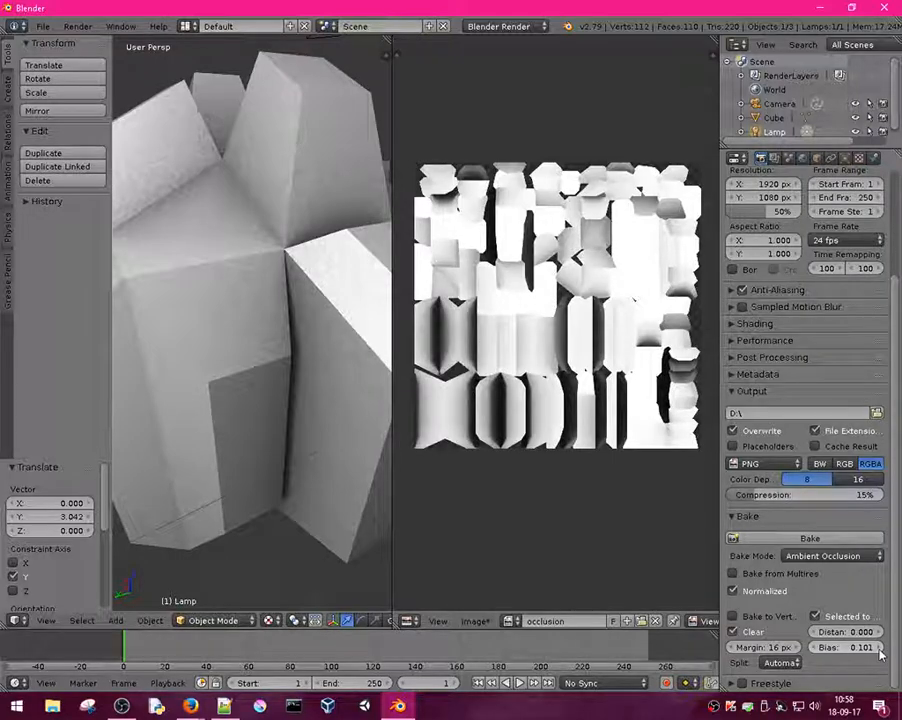
left_click(808, 539)
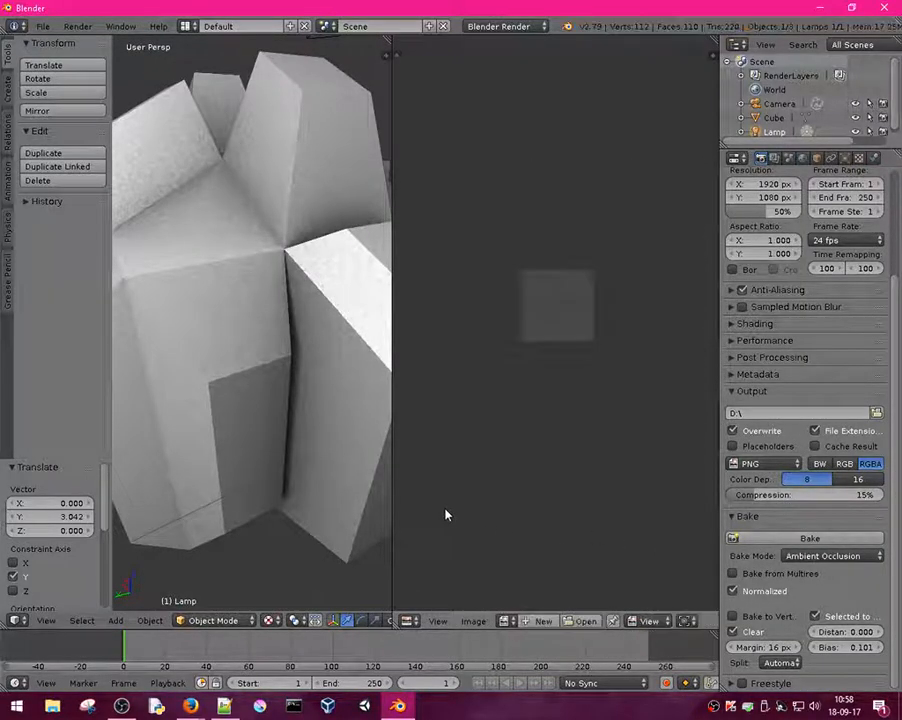
- Switch the 3D view's shading to Wireframe
left_click(223, 322)
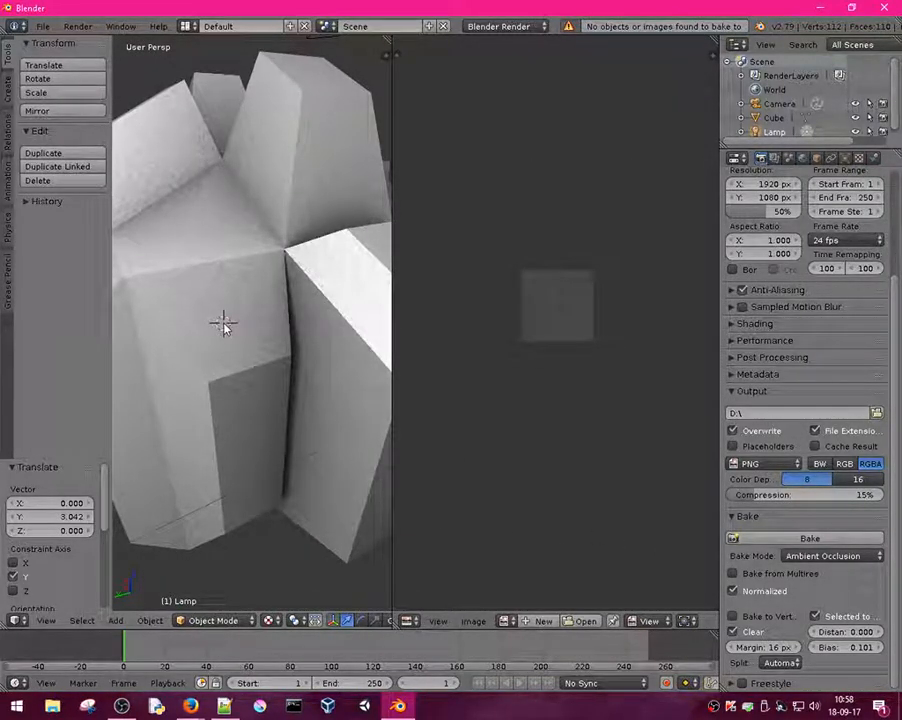
left_click(269, 620)
left_click(292, 588)
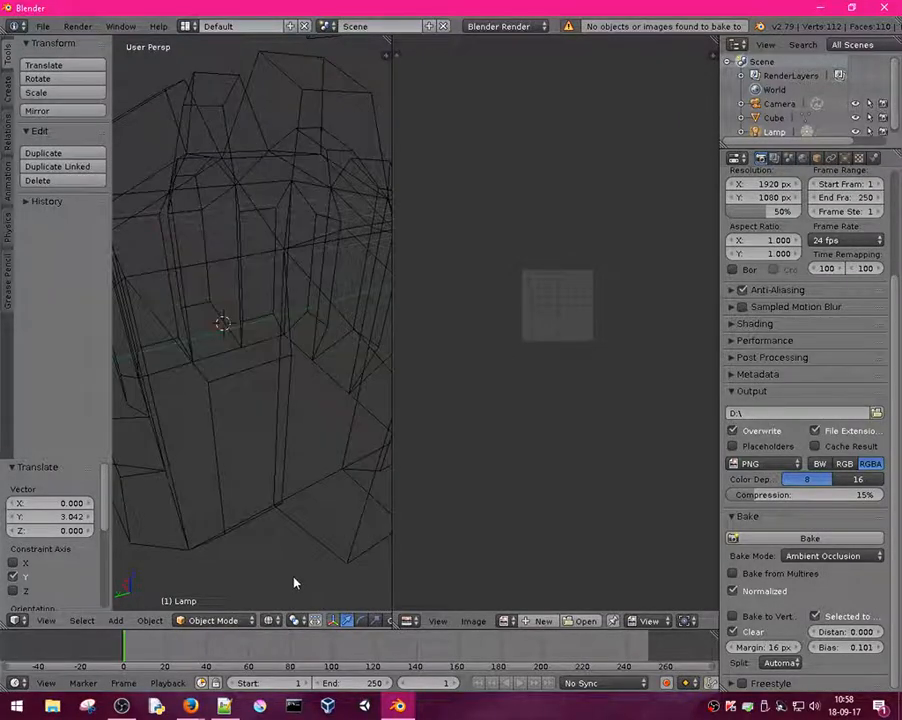
- Set the 3D view's shading to Solid, select the faceted object and bake its ambient occlusion in Edit Mode
left_click(269, 620)
left_click(290, 573)
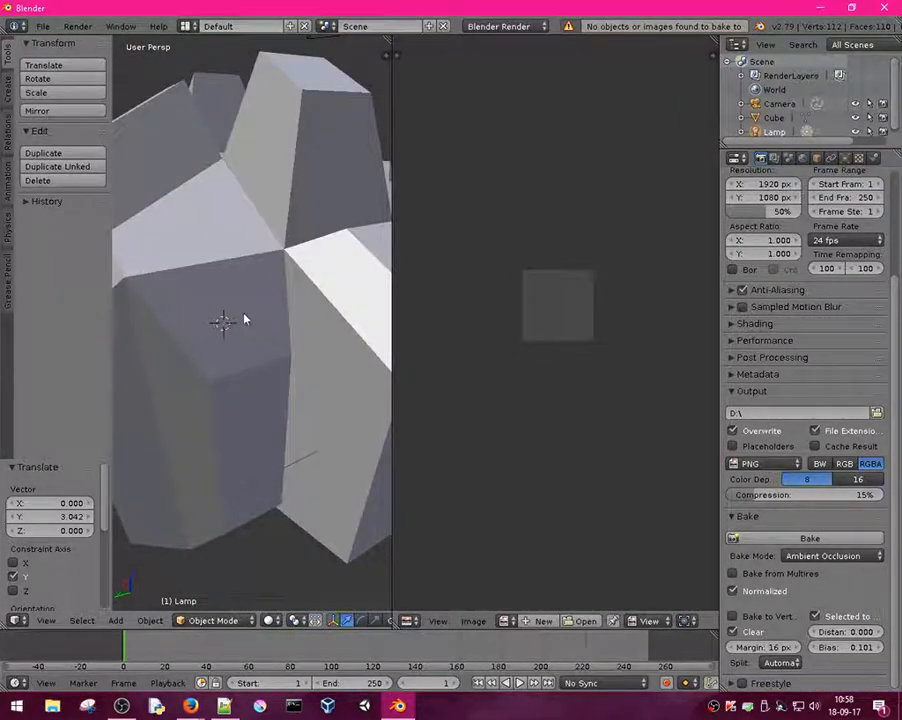
right_click(245, 318)
key("Tab")
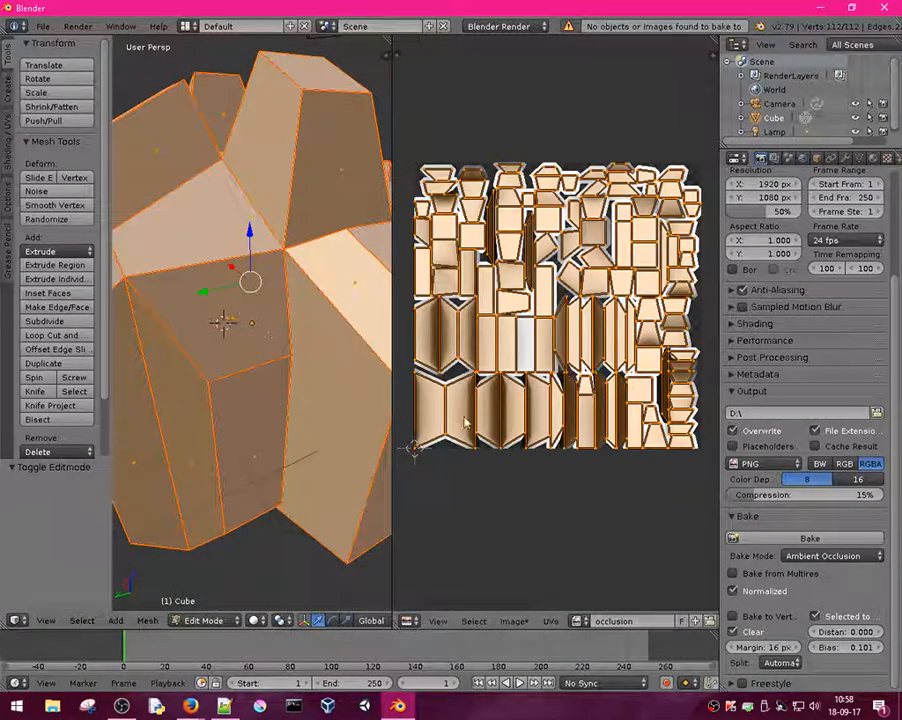
left_click(777, 541)
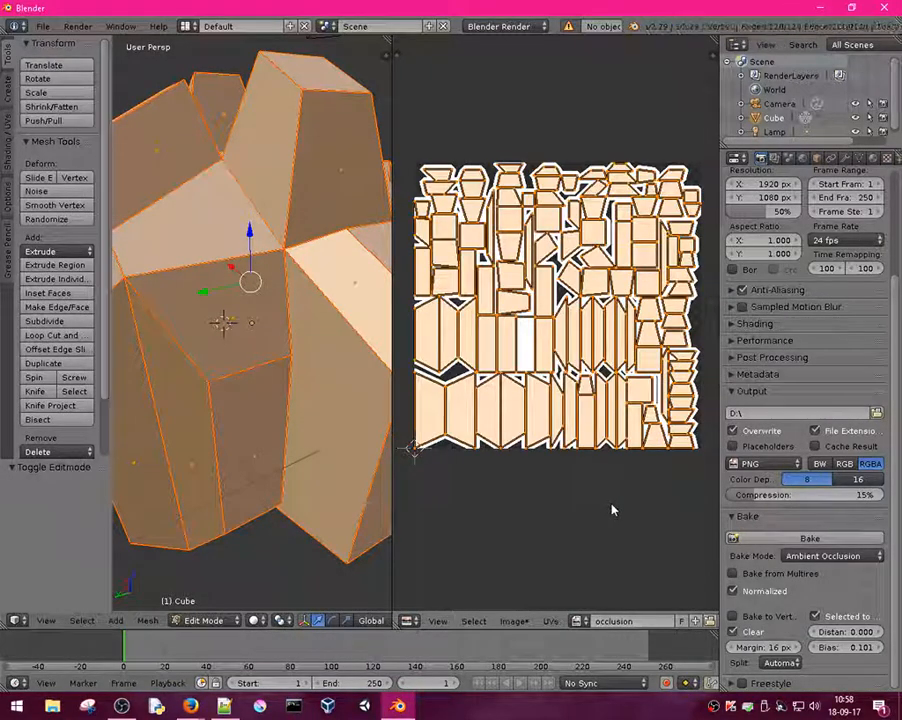
- Change the 3D view's shading and examine the baked result on the whole object in Object Mode
left_click(257, 620)
left_click(258, 556)
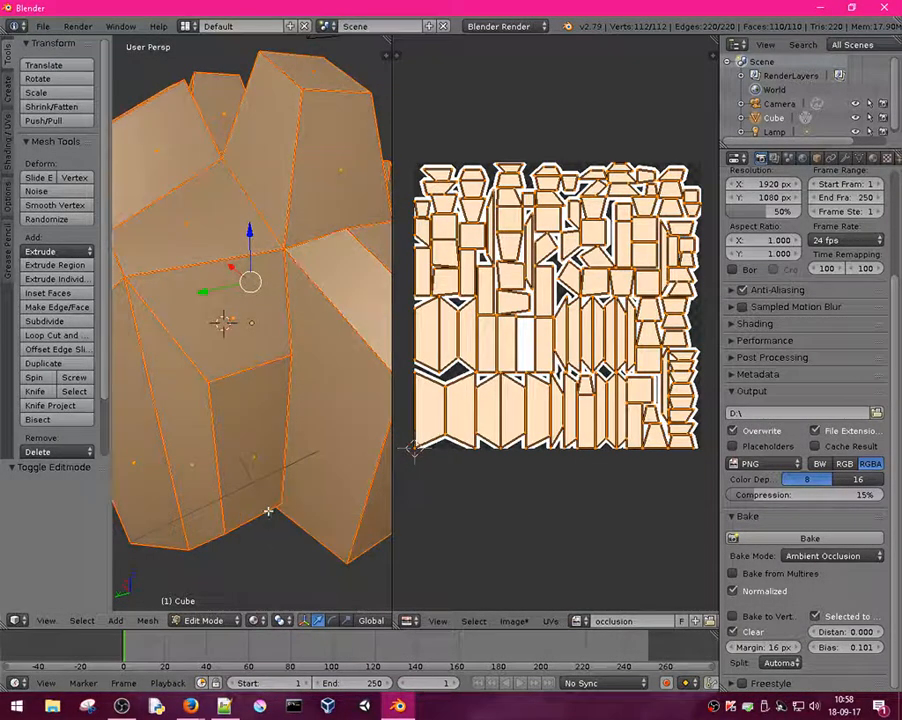
key("Tab")
scroll(269, 482, "down", 3)
middle_click_drag(291, 506, 330, 500)
- Disable Selected to Active, set the 3D view's shading to Texture, rebake the ambient occlusion in Edit Mode and inspect it on the object
left_click(814, 616)
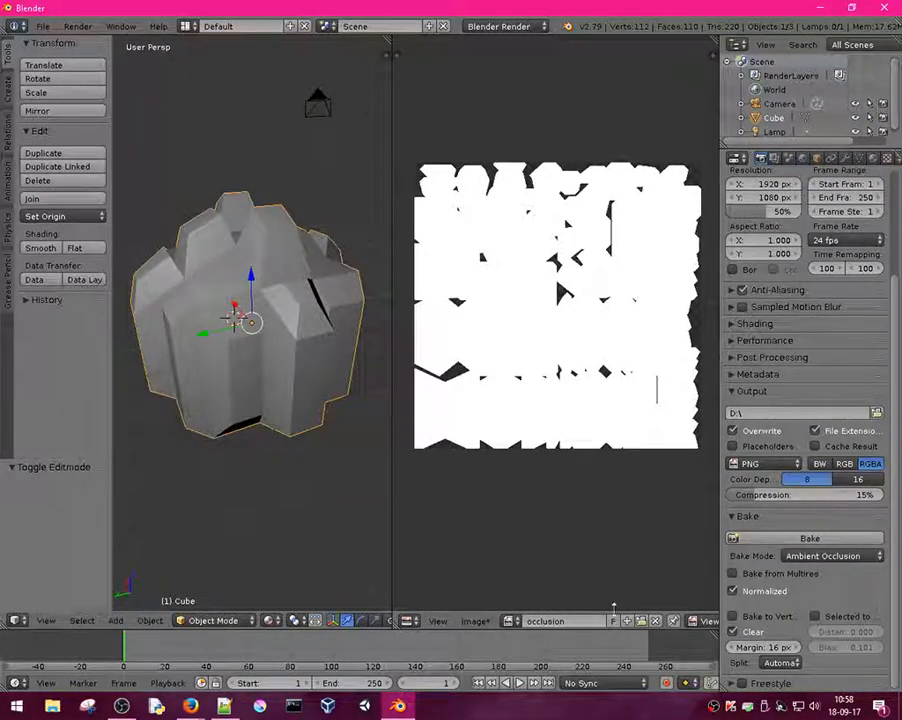
left_click(268, 620)
left_click(296, 556)
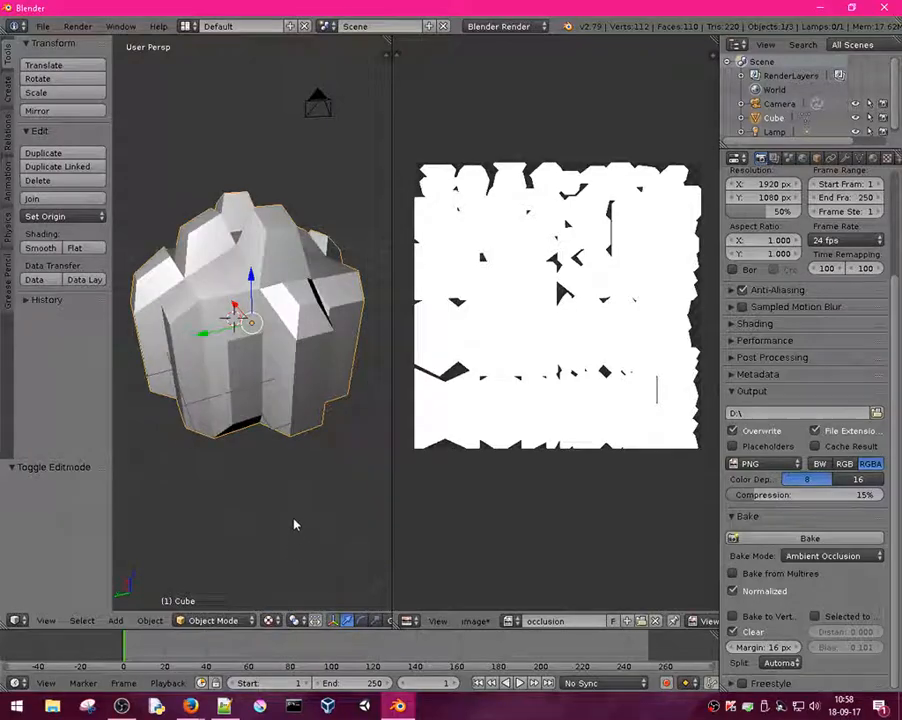
key("Tab")
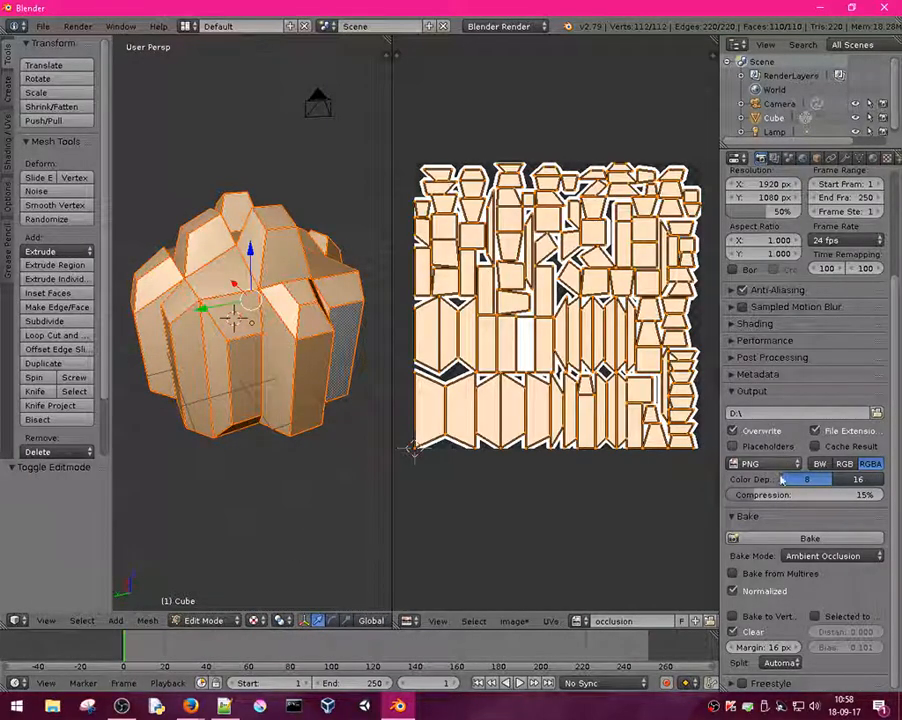
left_click(771, 539)
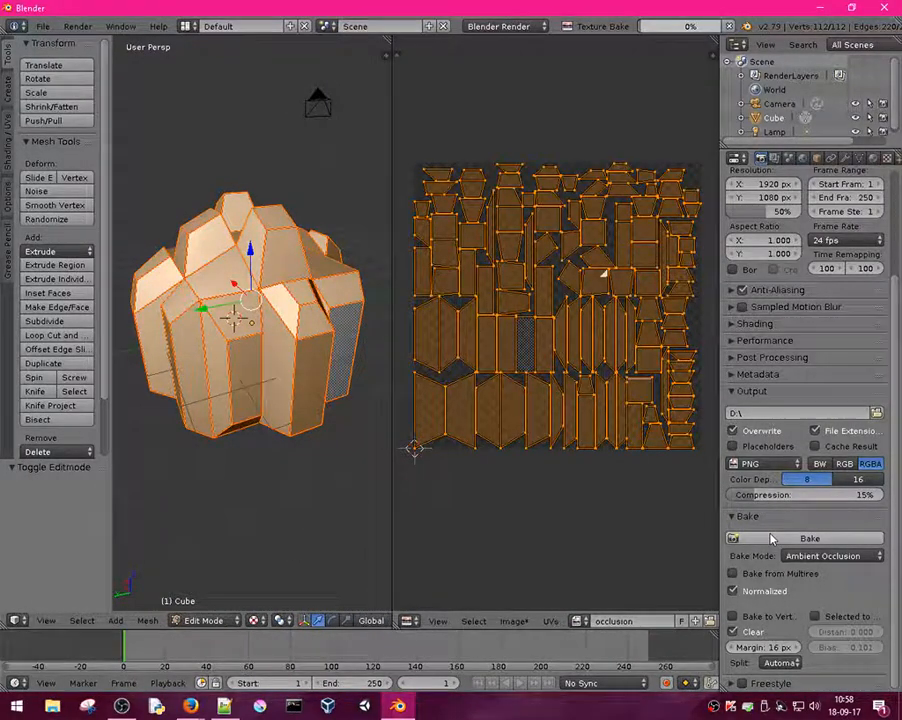
key("Tab")
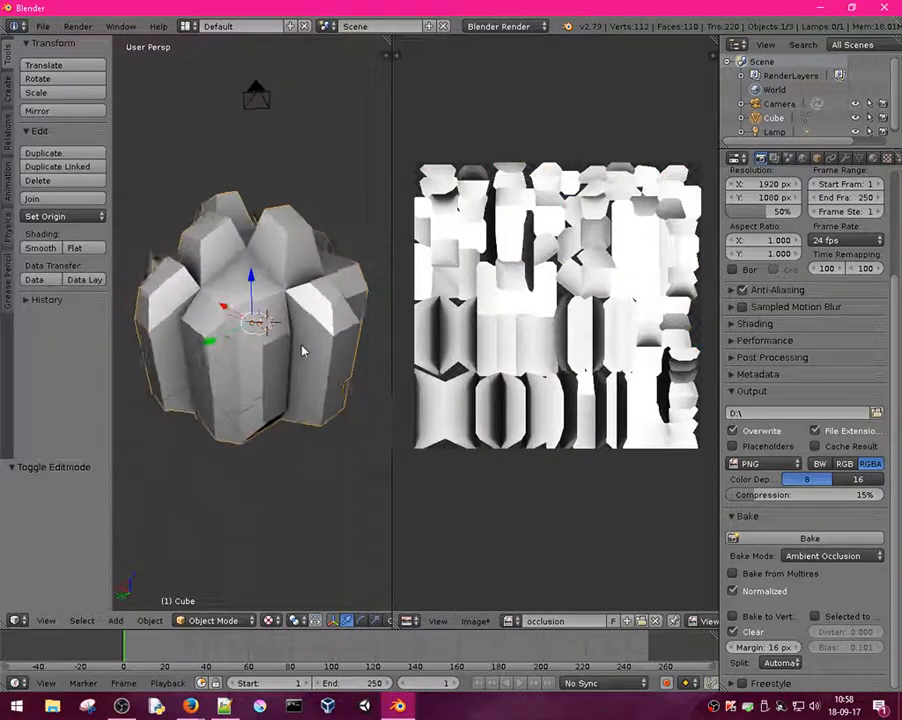
scroll(294, 349, "up", 6)
scroll(276, 346, "down", 6)
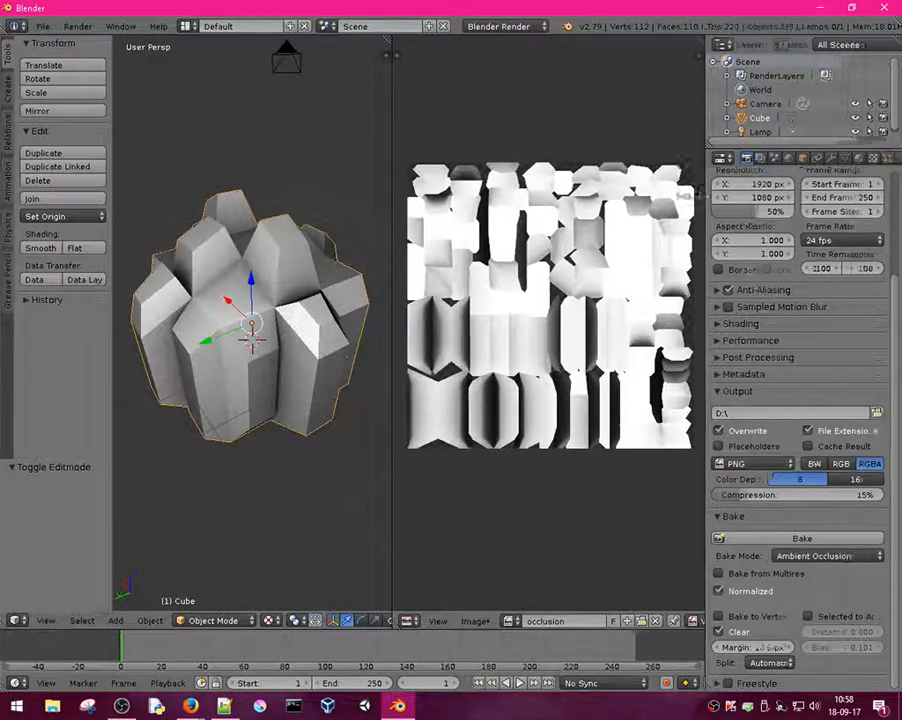
- Replace the cube material's existing texture with a new image texture that uses the occlusion image
left_click_drag(721, 204, 606, 200)
left_click(757, 159)
left_click(771, 158)
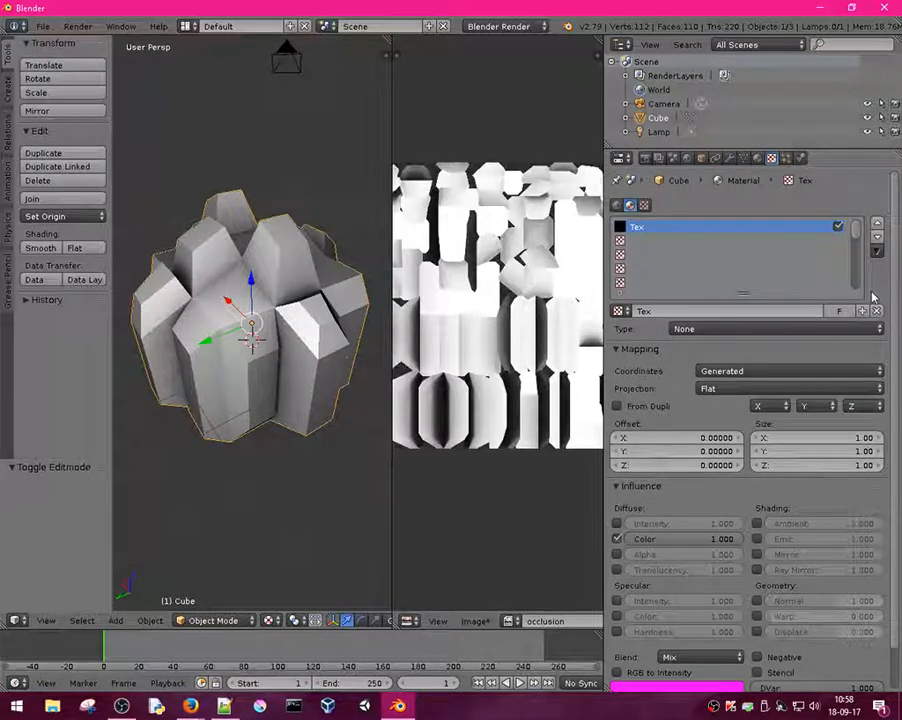
left_click(876, 311)
left_click(725, 311)
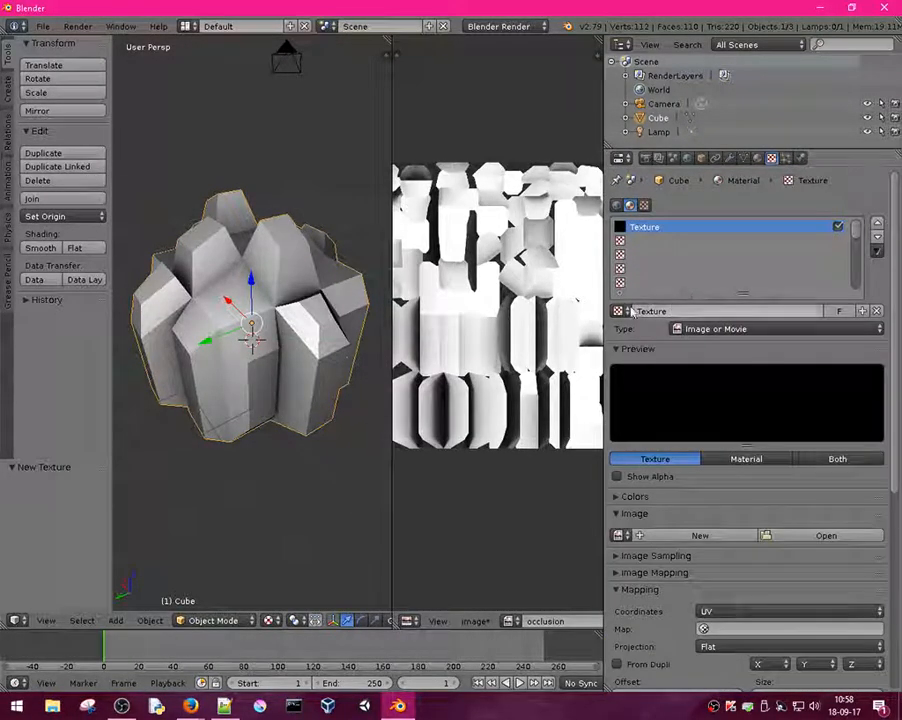
scroll(666, 277, "down", 2)
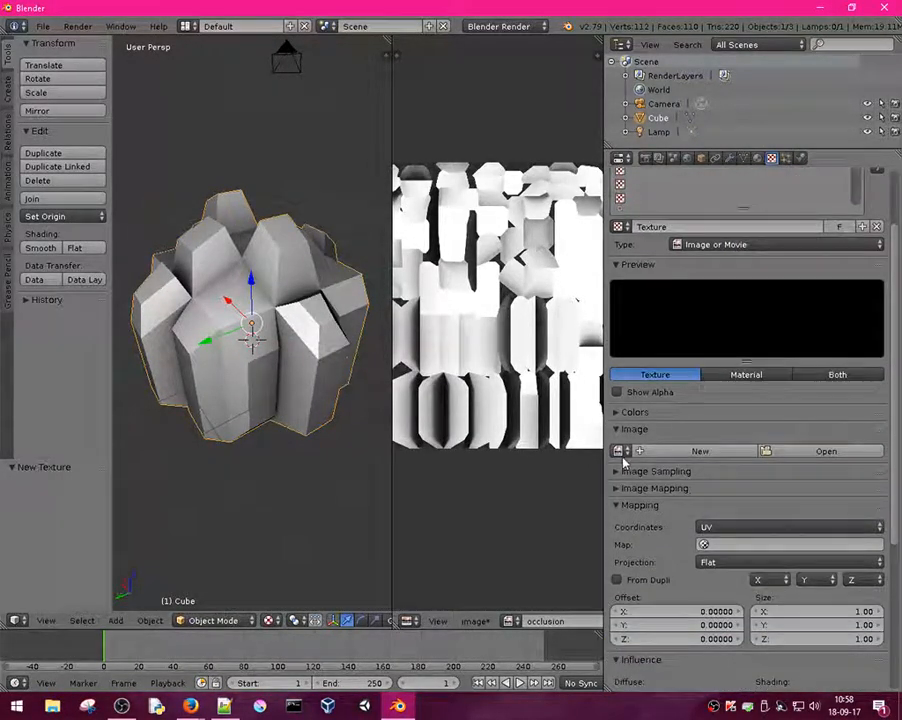
left_click(619, 451)
left_click(655, 472)
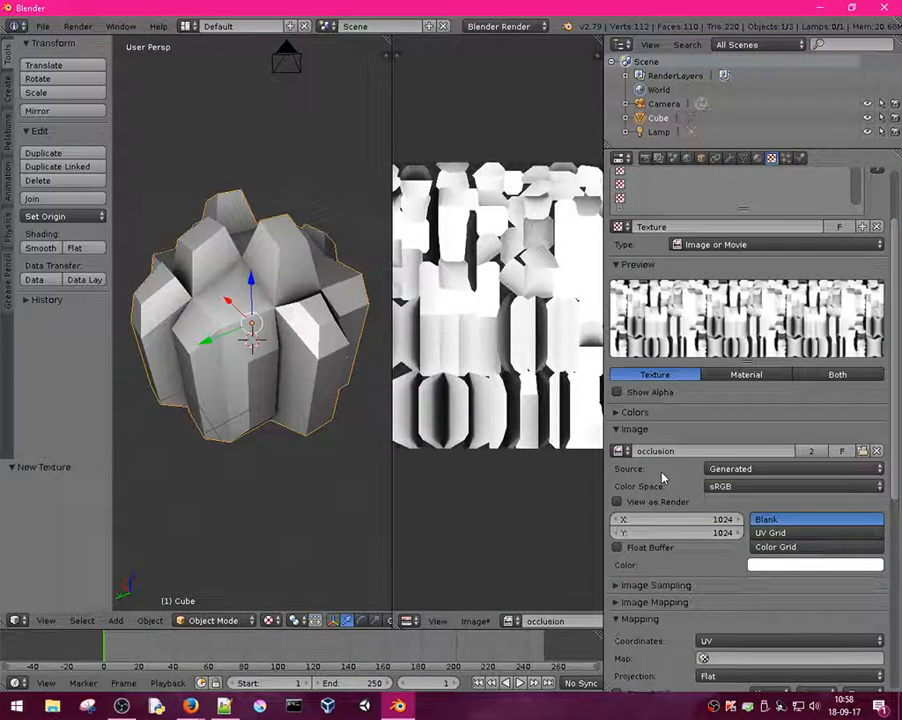
- Rename the material's first texture to "occlusion"
left_click(623, 241)
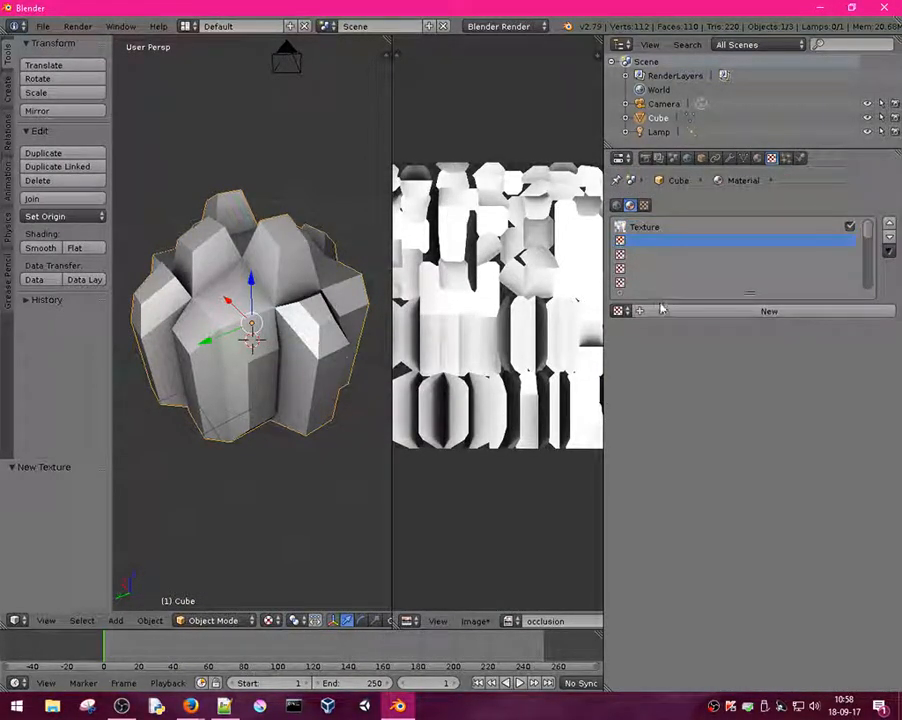
left_click(648, 229)
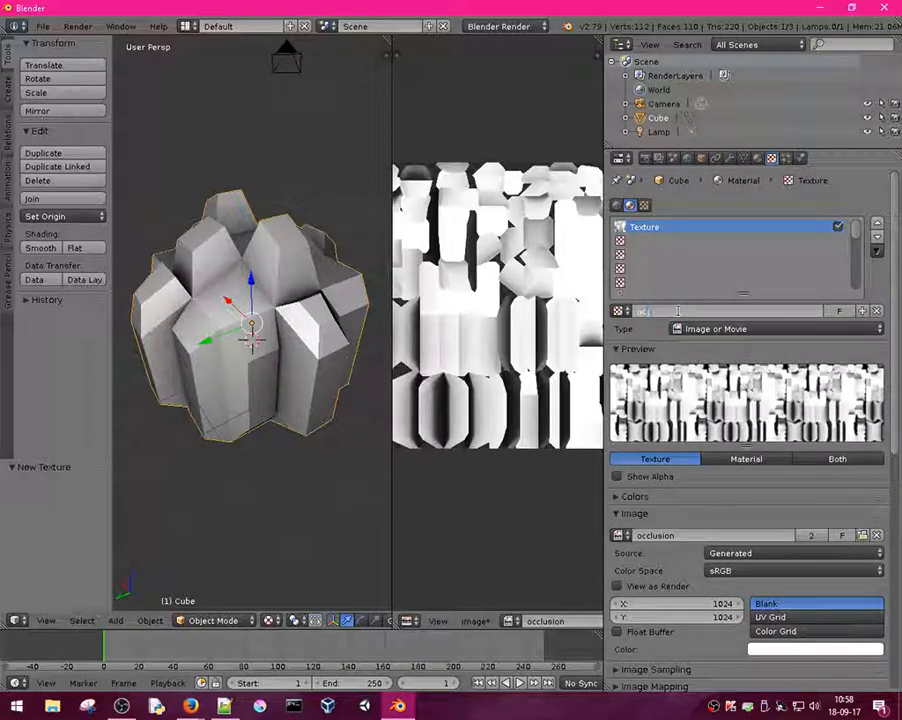
left_click(678, 311)
type("occlusion")
key("Return")
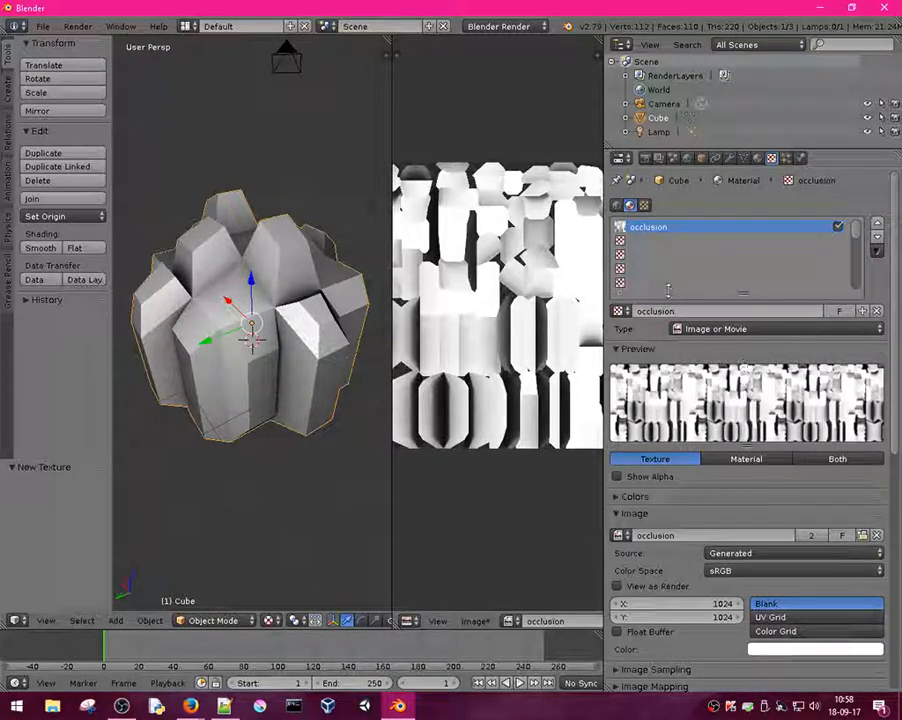
- Add a new texture in the material's second texture slot and name it "normal map"
left_click(621, 240)
left_click(674, 311)
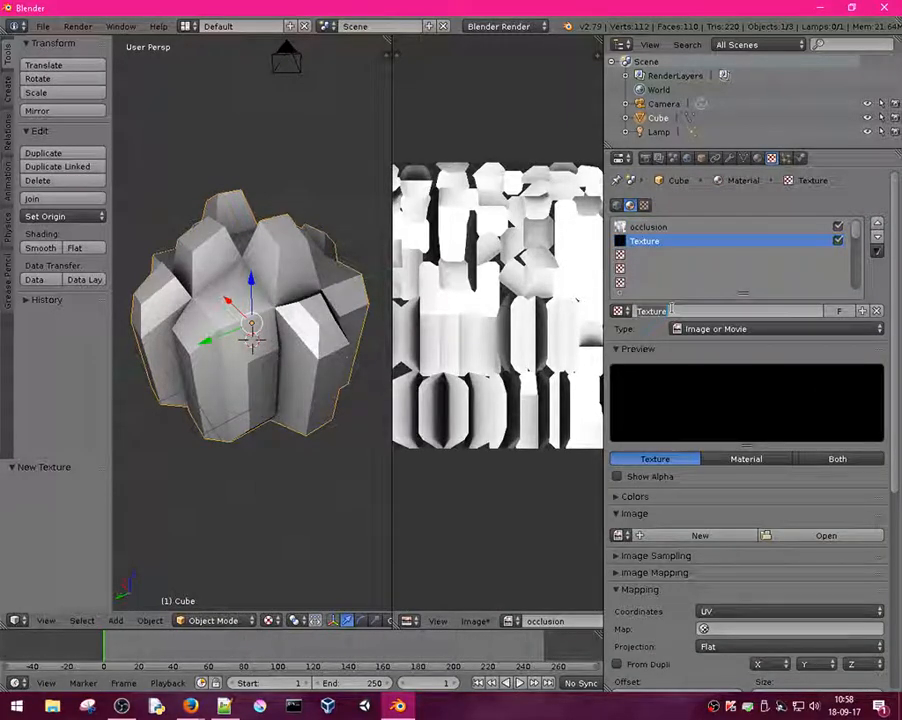
type("map")
key("Return")
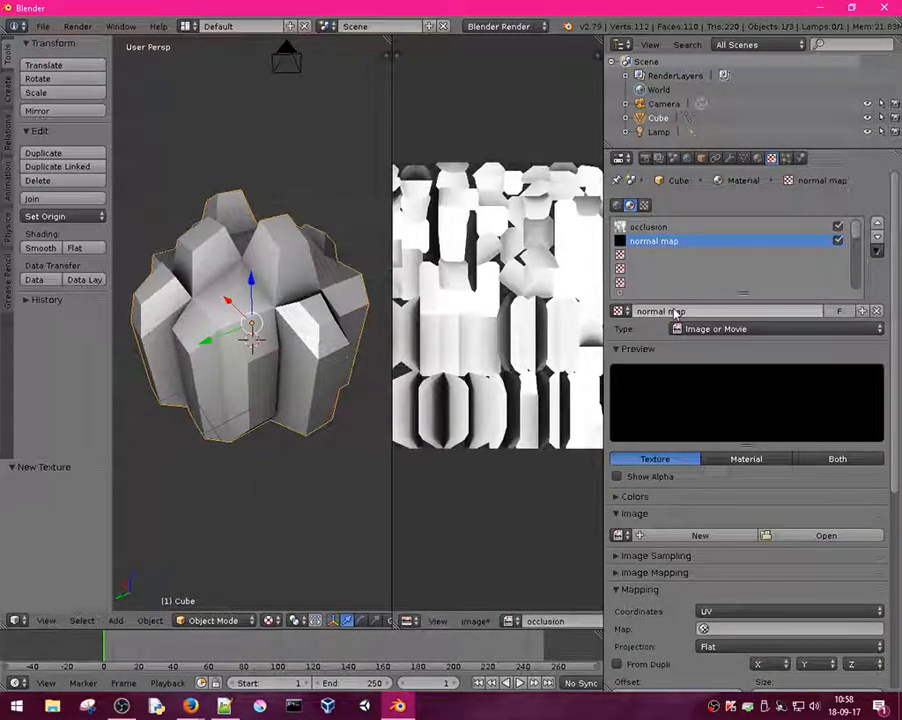
- Unlink the occlusion image from the image editor and create a blank 1024 × 1024 px image named "normal map"
left_click_drag(601, 356, 640, 362)
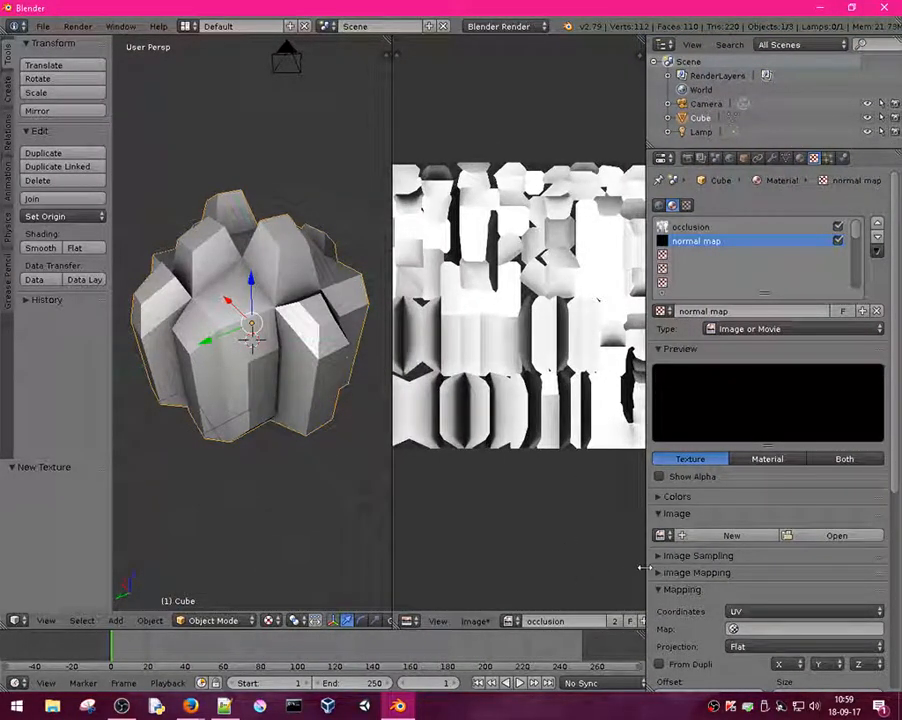
left_click_drag(645, 570, 727, 570)
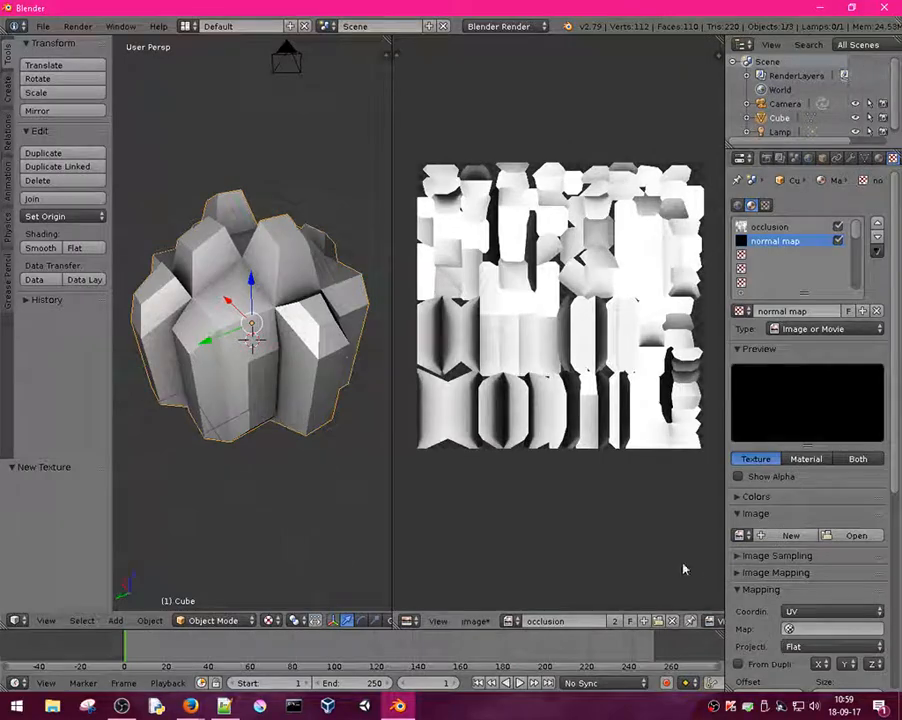
left_click(673, 622)
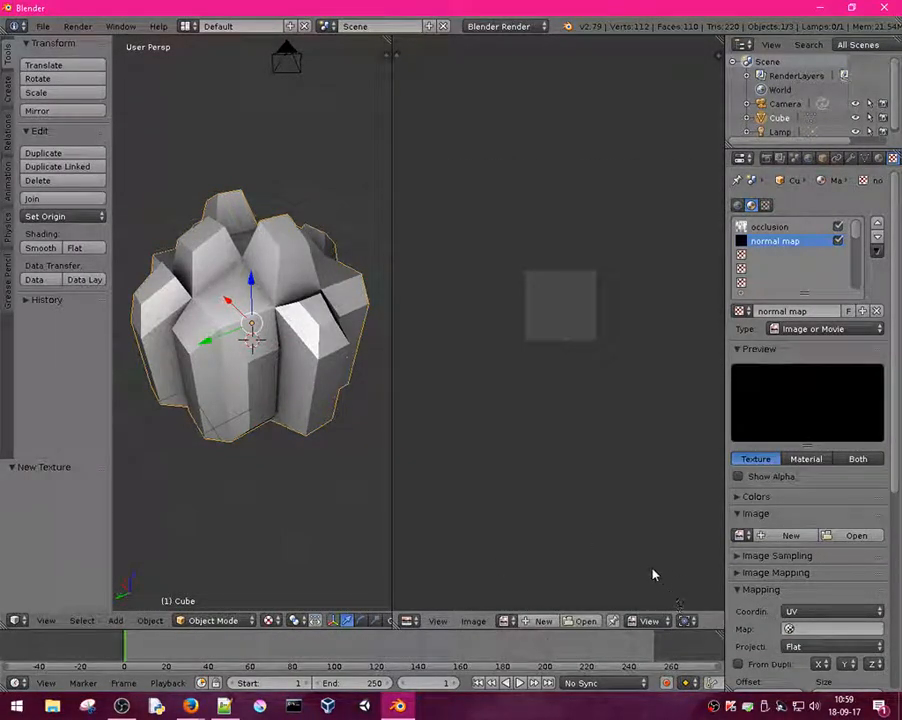
left_click(540, 621)
left_click(587, 565)
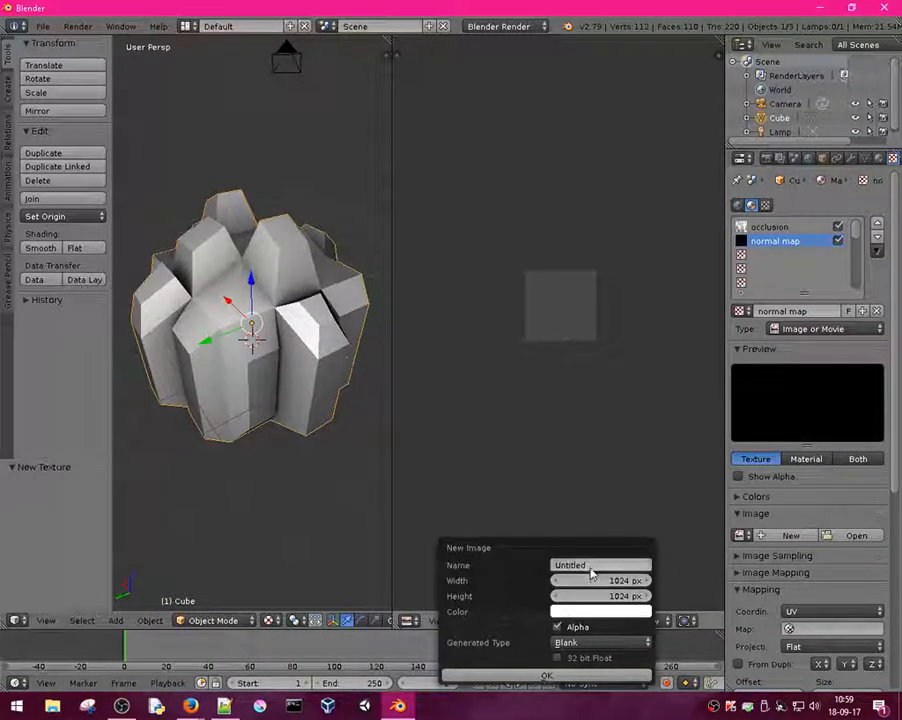
type("norma")
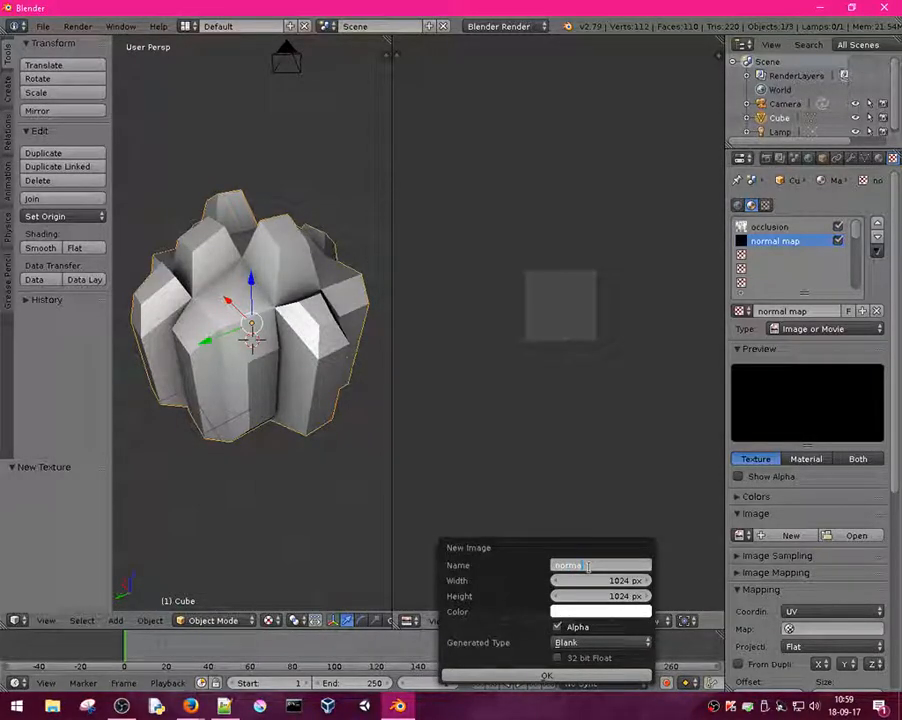
type("l map")
key("Return")
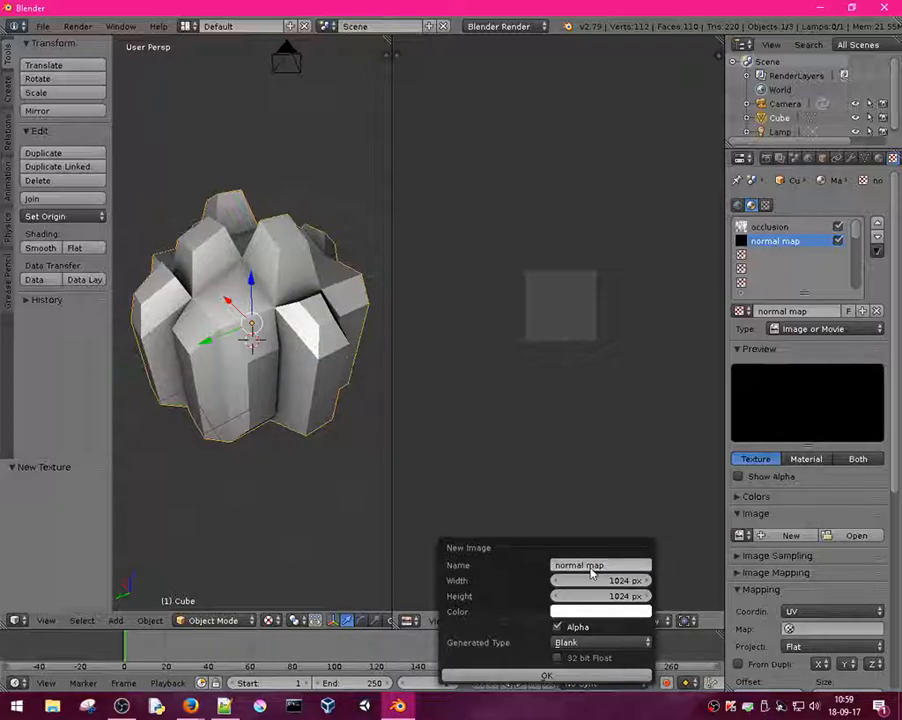
left_click(574, 677)
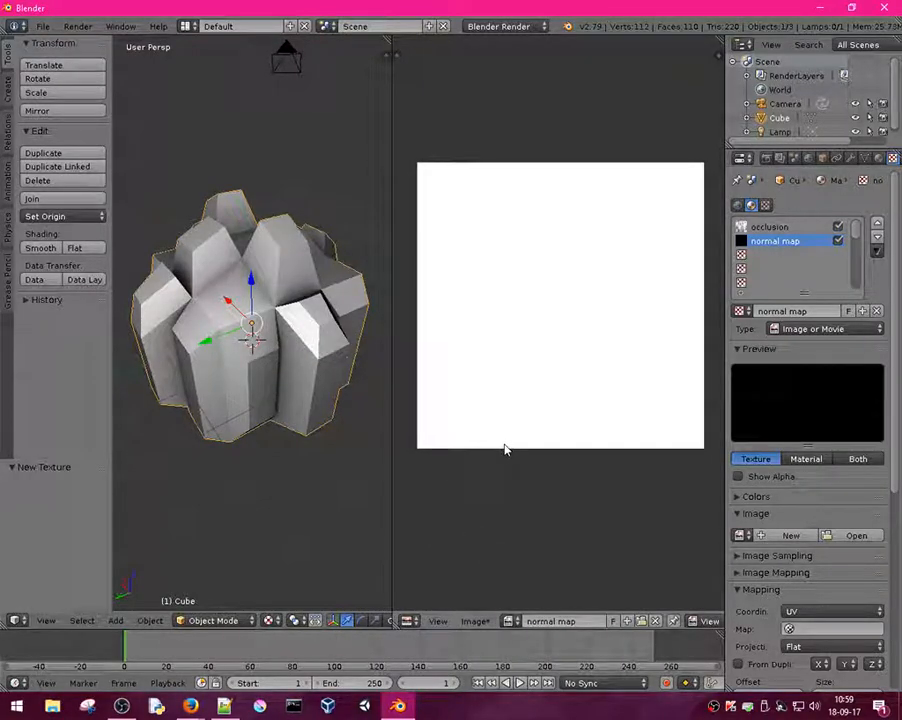
- Assign the normal map image to the object's UV layout in Edit Mode
key("Tab")
left_click(578, 621)
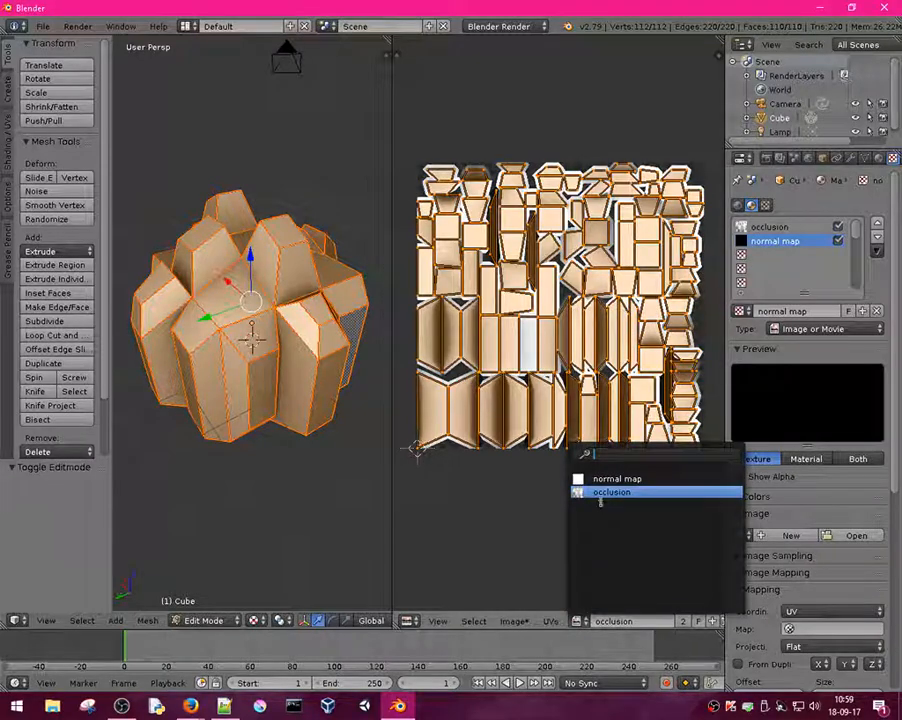
left_click(608, 479)
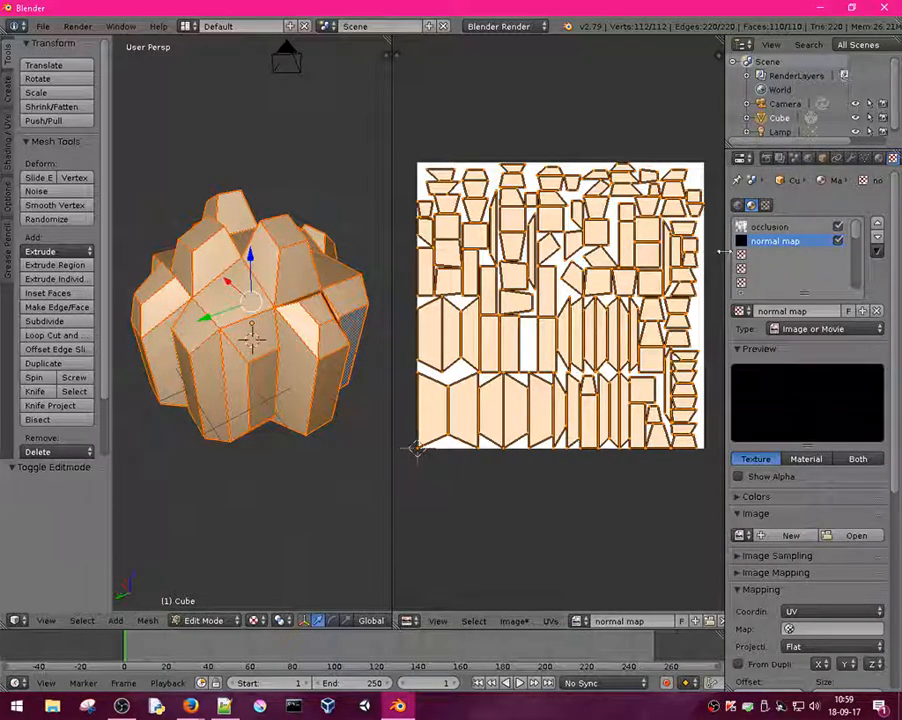
- Enable the Normal influence under Geometry for the occlusion texture
left_click_drag(723, 252, 592, 252)
scroll(650, 593, "down", 2)
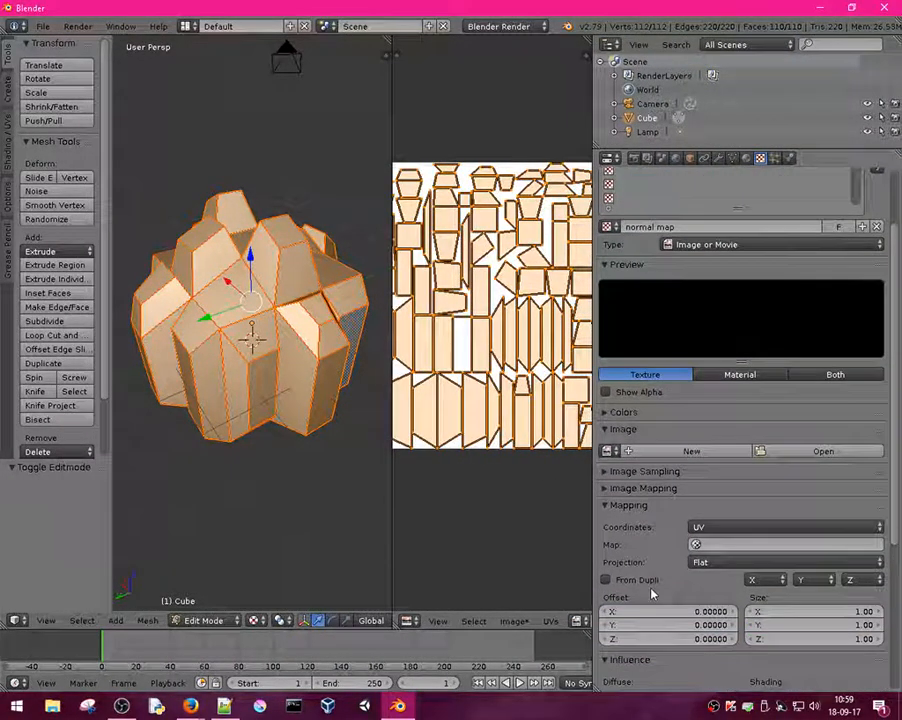
scroll(707, 279, "up", 2)
left_click(642, 228)
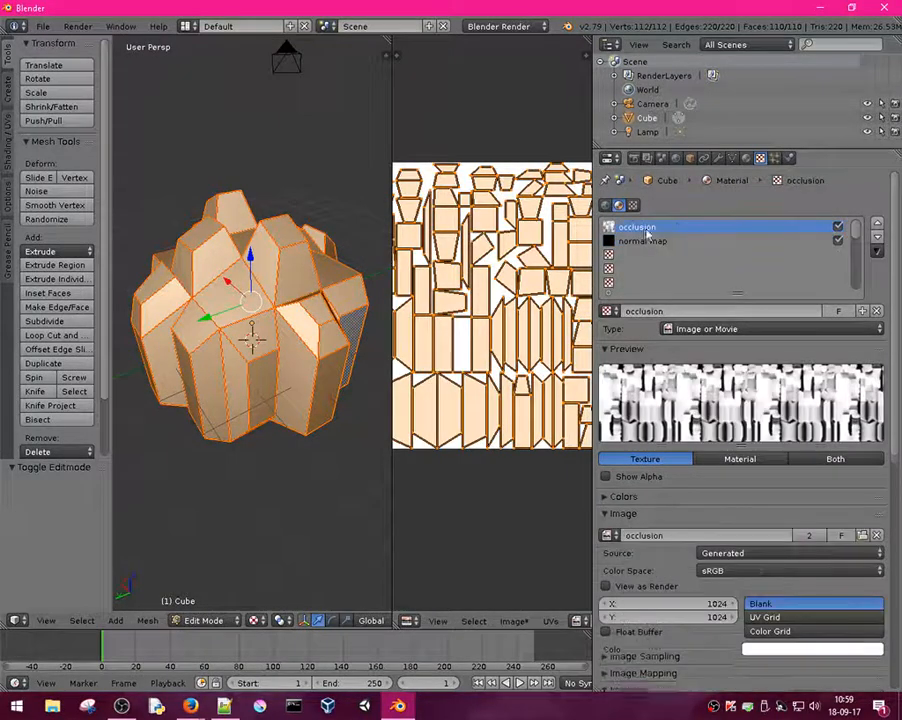
scroll(729, 338, "down", 7)
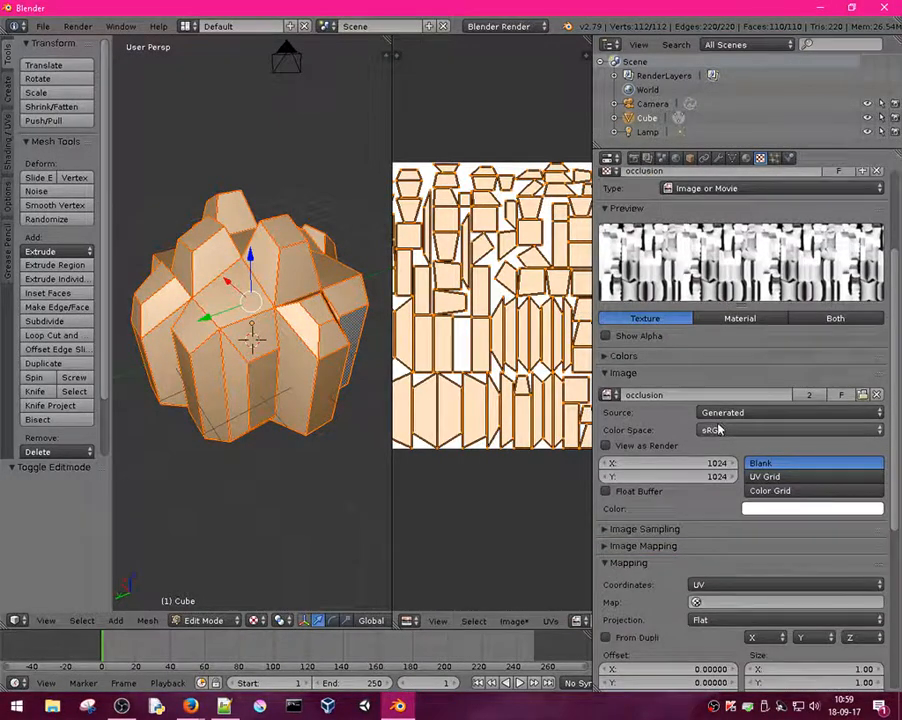
scroll(683, 380, "down", 3)
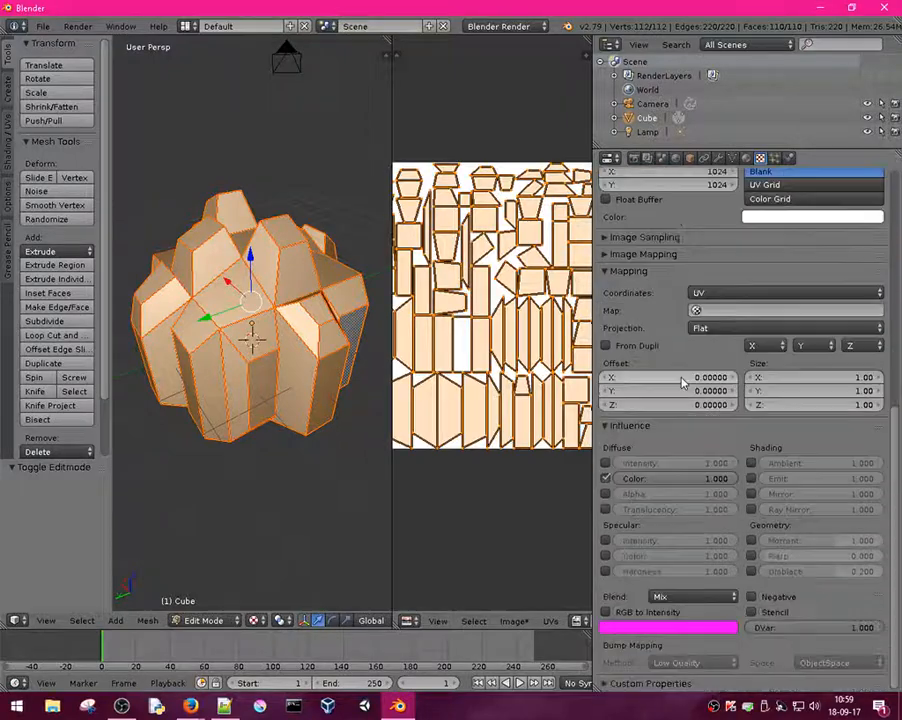
left_click(752, 541)
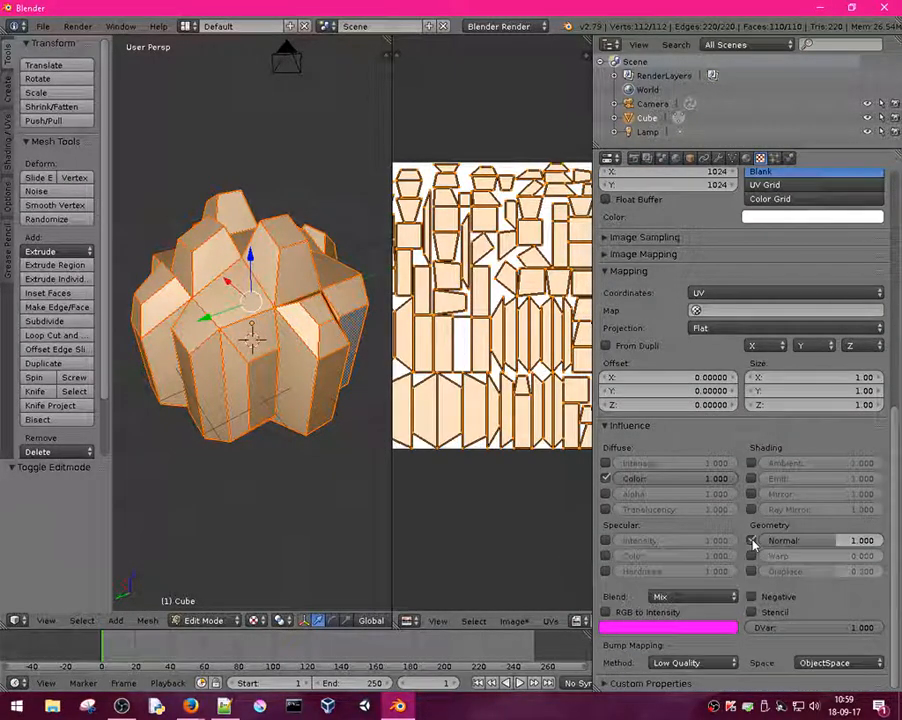
- Set the bake mode to Normals with Tangent space, bake the object's normals into the normal map image, and inspect the bake
scroll(758, 458, "up", 10)
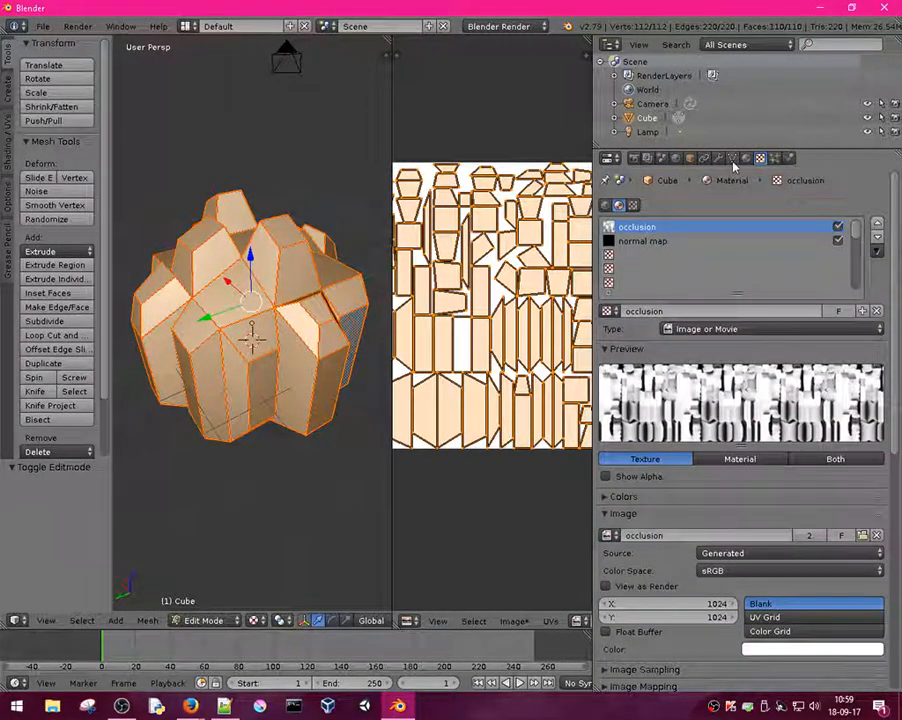
left_click(634, 243)
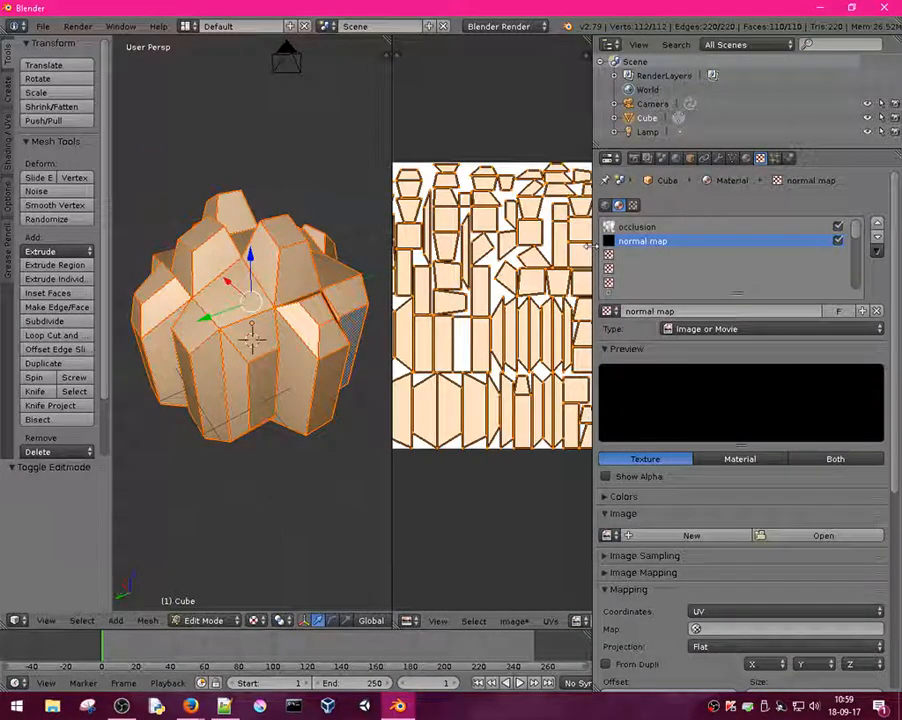
left_click(633, 158)
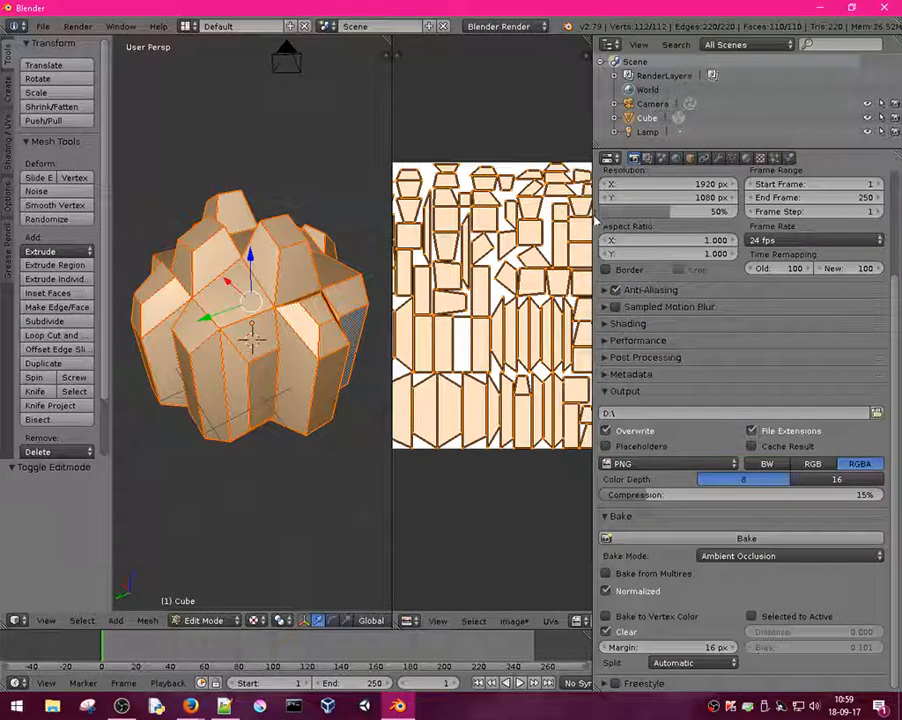
left_click(728, 556)
left_click(720, 493)
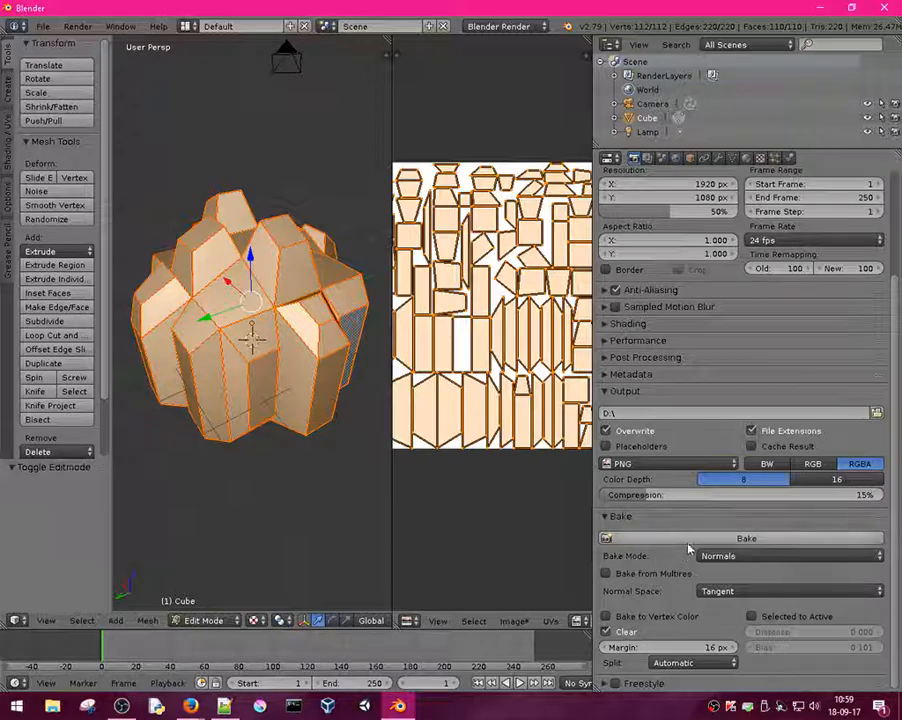
left_click(690, 540)
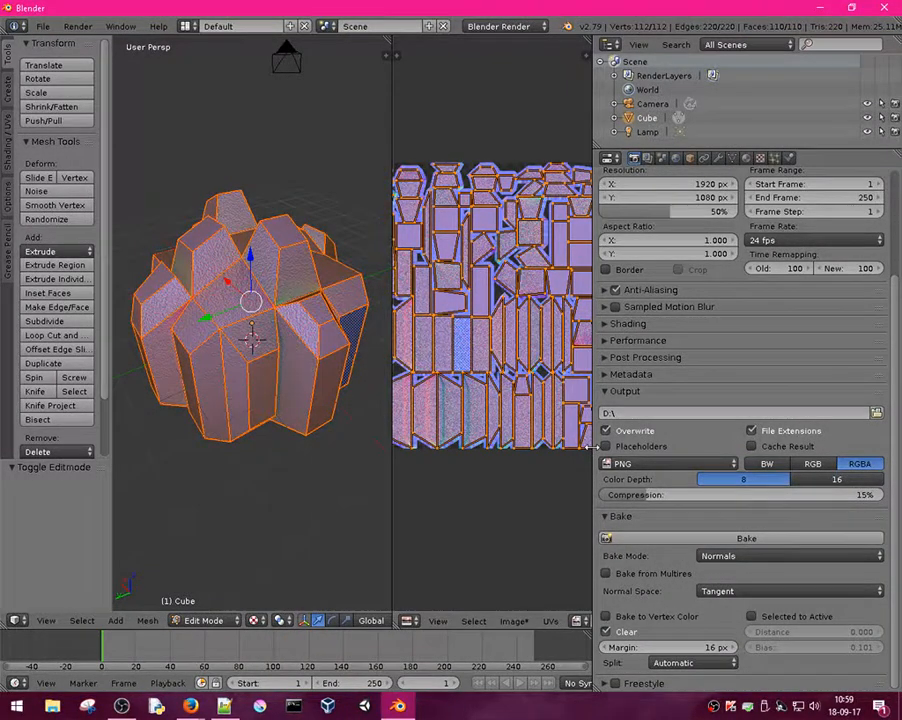
left_click_drag(593, 452, 717, 449)
scroll(455, 368, "up", 3)
scroll(530, 370, "up", 3)
scroll(677, 279, "down", 4)
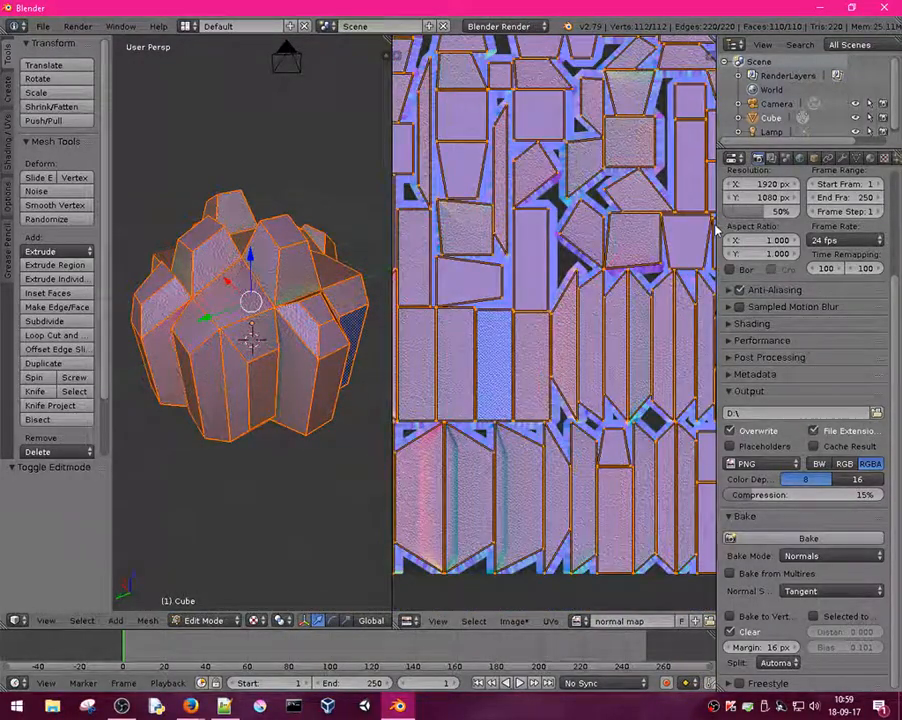
left_click_drag(718, 230, 582, 230)
- Assign the baked "normal map" image to the material's normal map texture
left_click(748, 158)
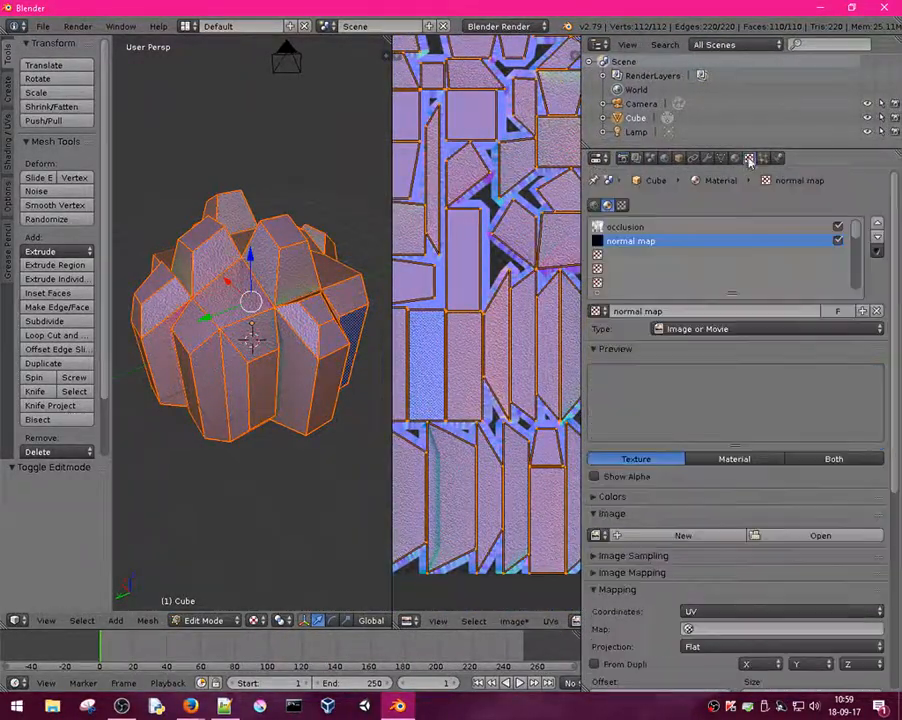
left_click(628, 228)
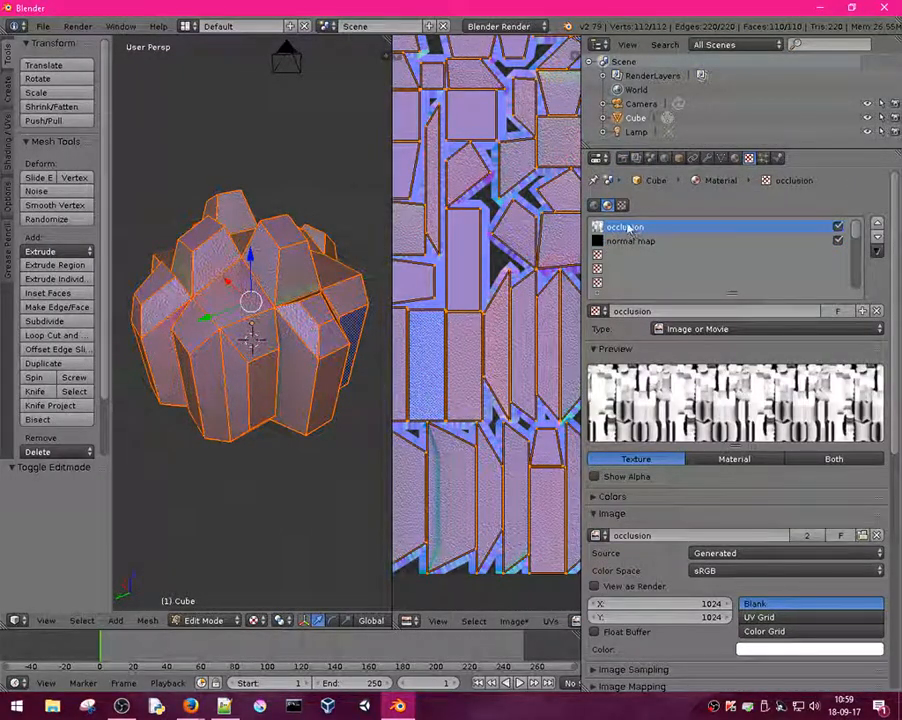
scroll(779, 447, "down", 3)
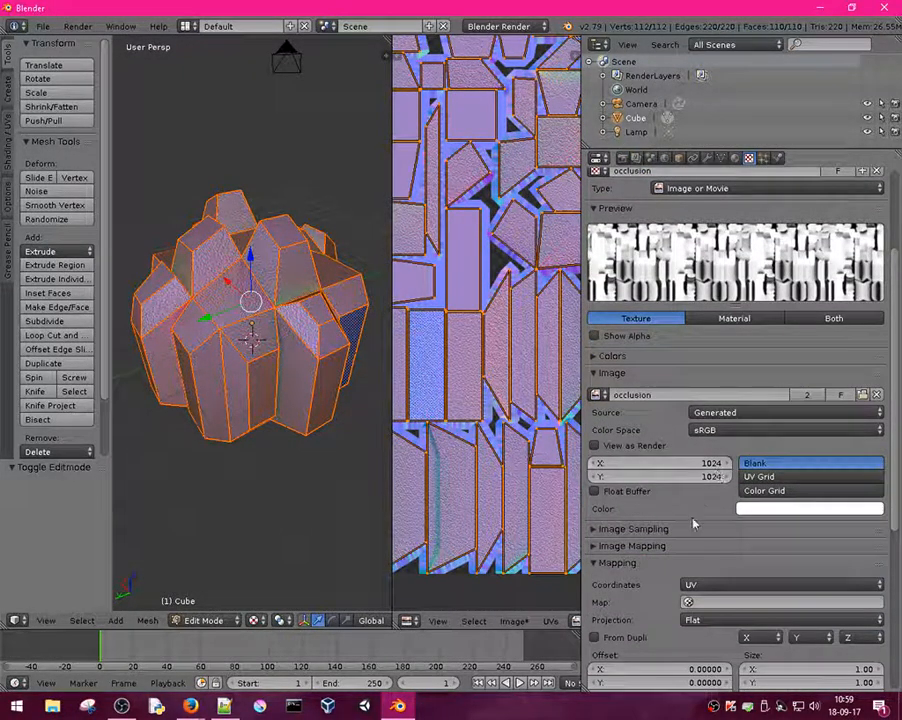
scroll(700, 540, "down", 4)
scroll(620, 240, "up", 7)
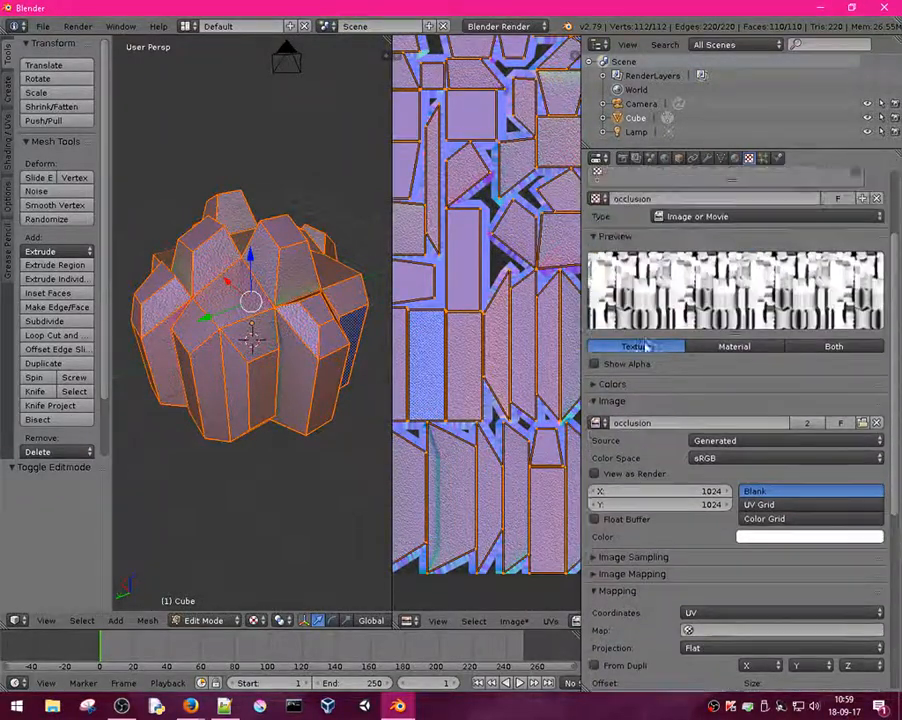
left_click(625, 241)
scroll(700, 500, "down", 7)
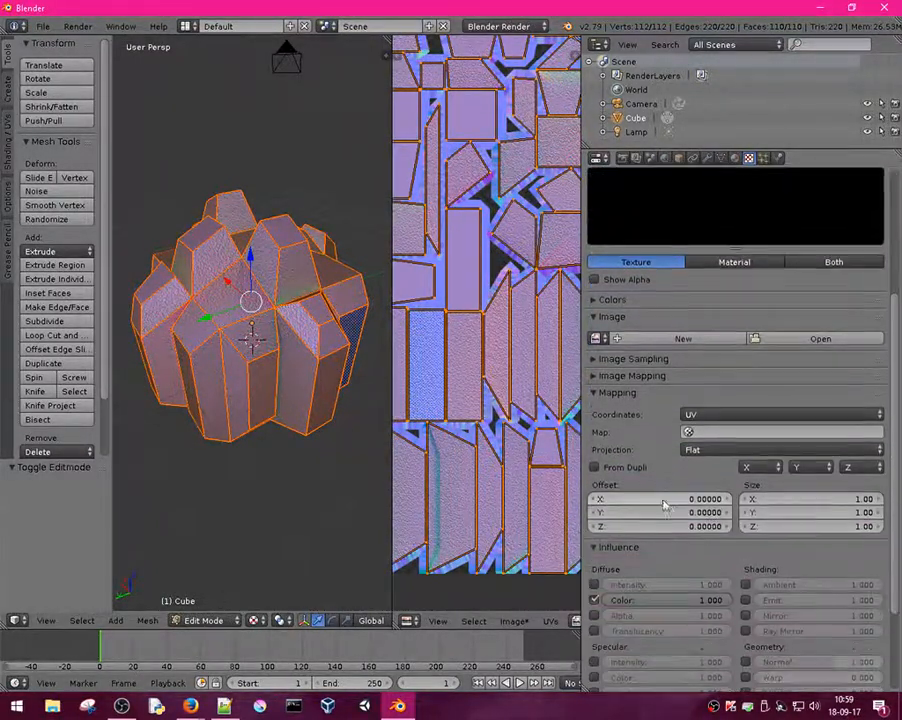
scroll(726, 505, "up", 4)
scroll(726, 505, "up", 4)
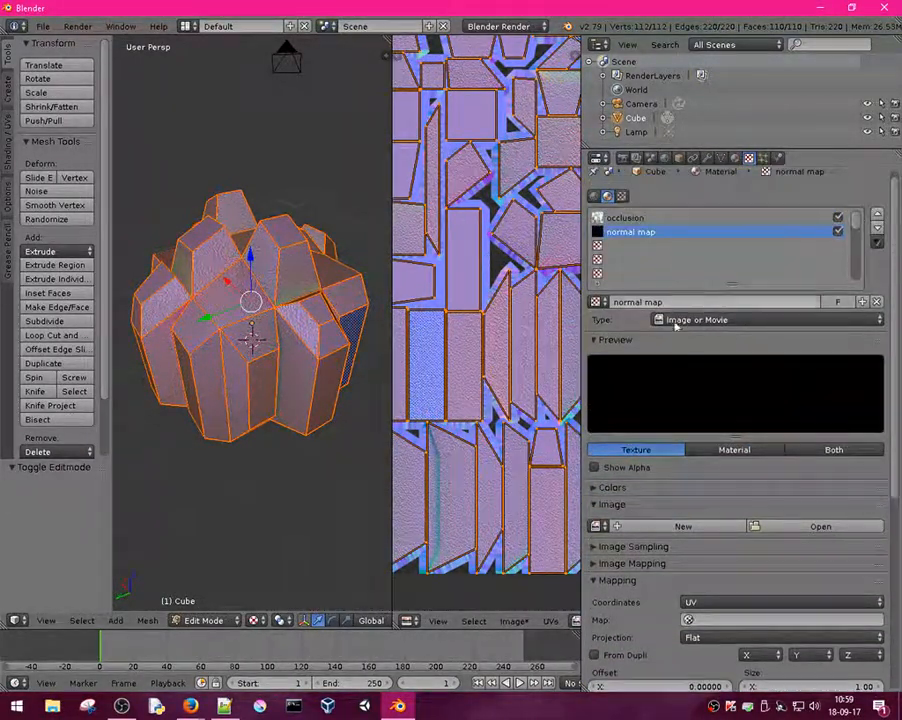
left_click(599, 525)
left_click(636, 384)
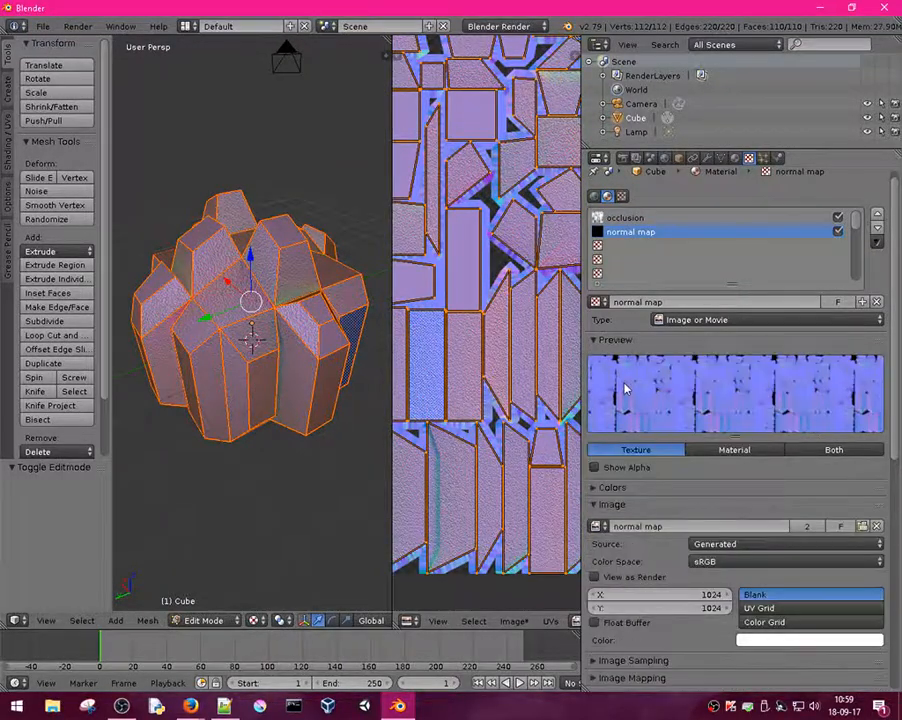
- Render the scene to check the textured object, and return to the 3D view
scroll(720, 450, "down", 9)
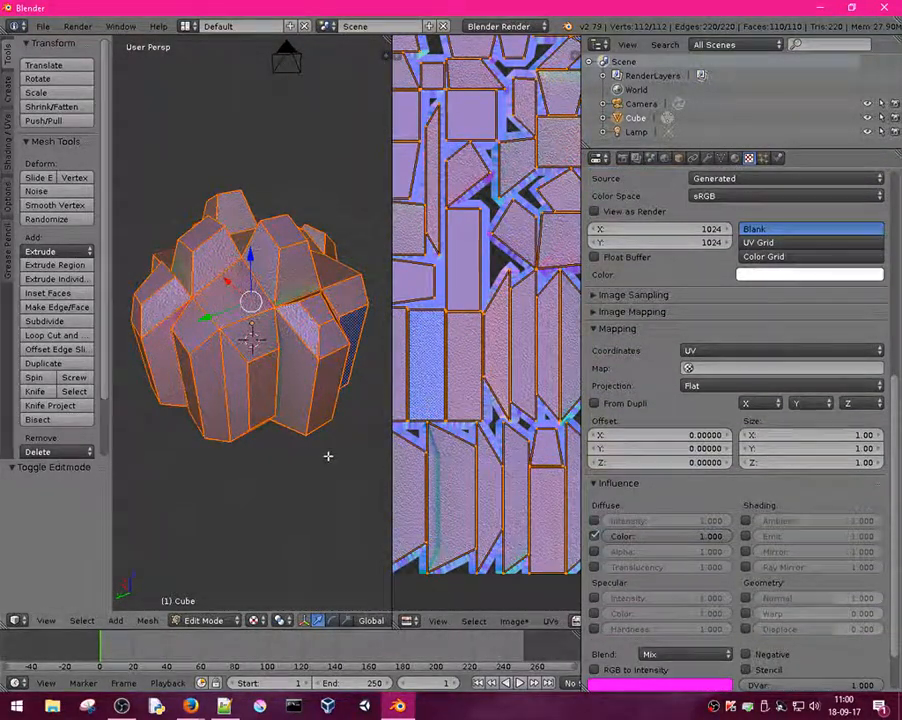
key("F12")
left_click(15, 621)
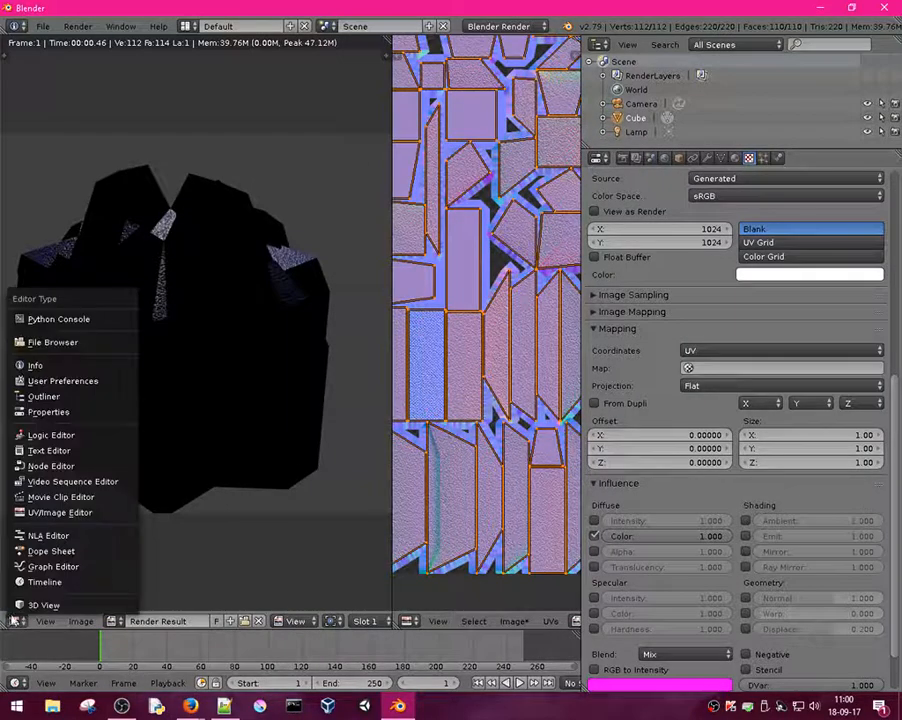
left_click(40, 605)
- Return to Object Mode, select the lamp and move it about 1.02 units along the X axis
scroll(291, 228, "down", 8)
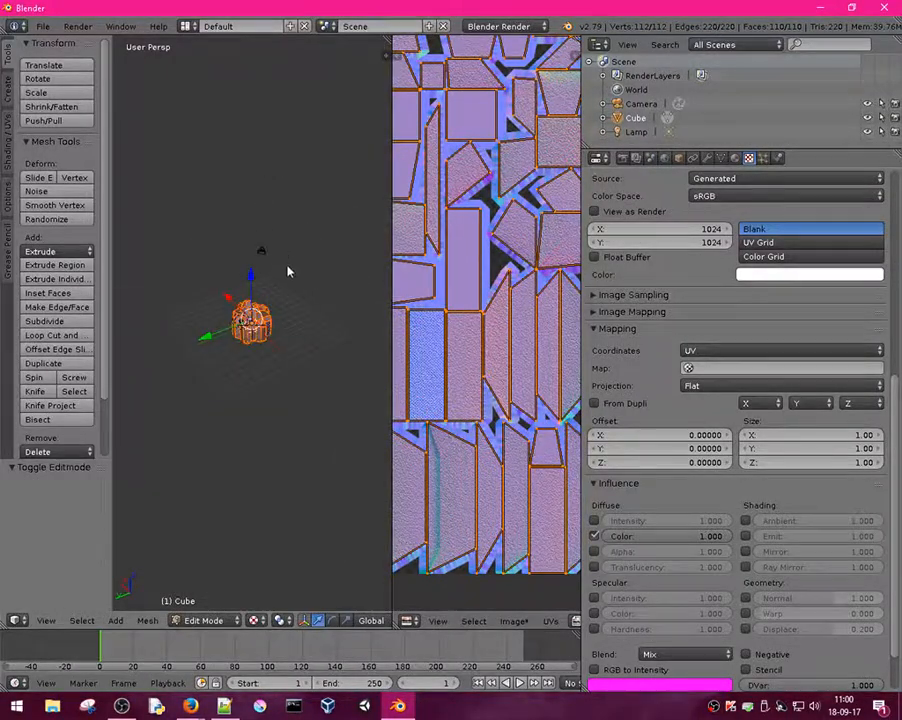
key("Tab")
scroll(310, 285, "up", 5)
right_click(356, 305)
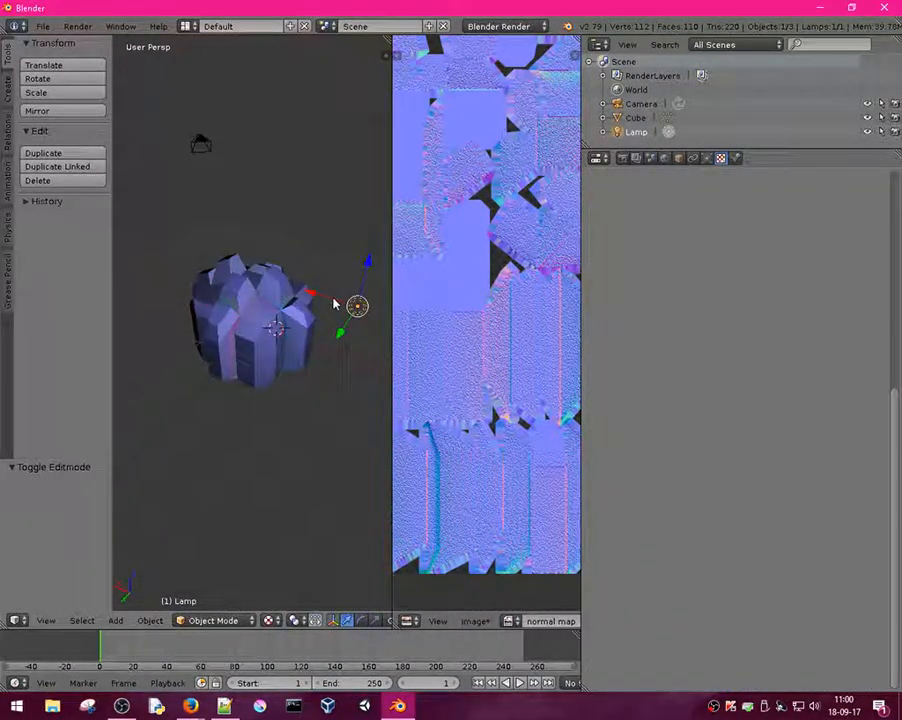
key("g")
key("x")
key("Return")
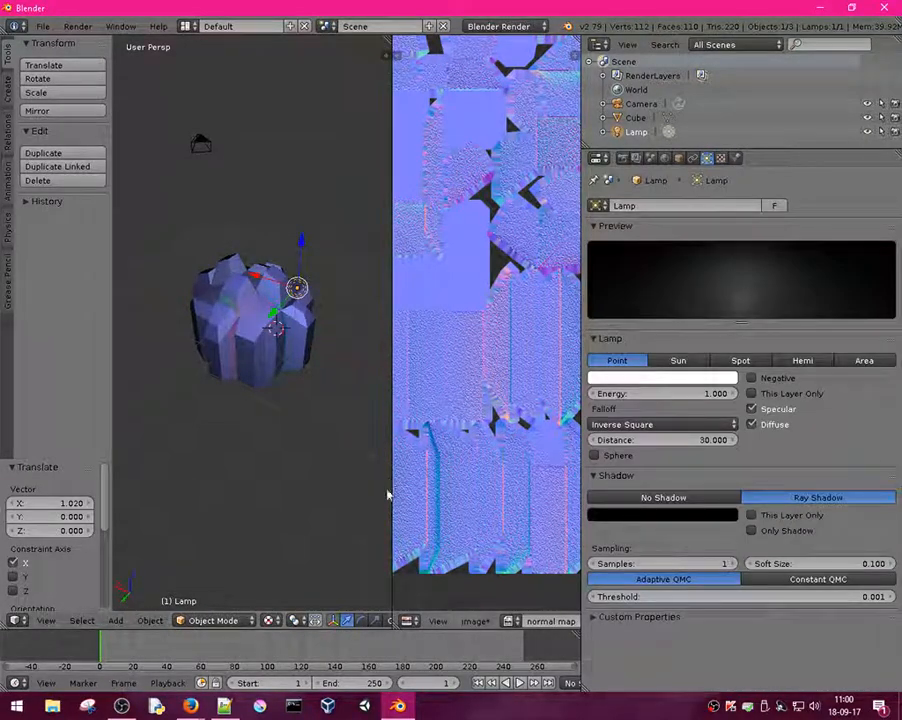
- Switch the viewport shading to Material and set the lamp's energy to 3
left_click(268, 620)
left_click(294, 556)
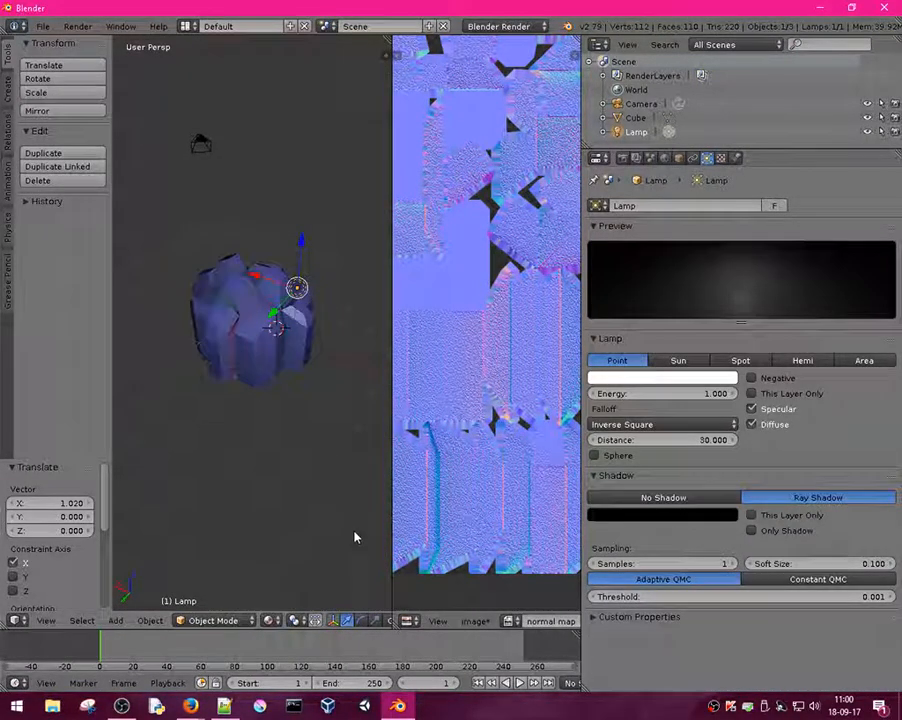
left_click(680, 401)
type("30")
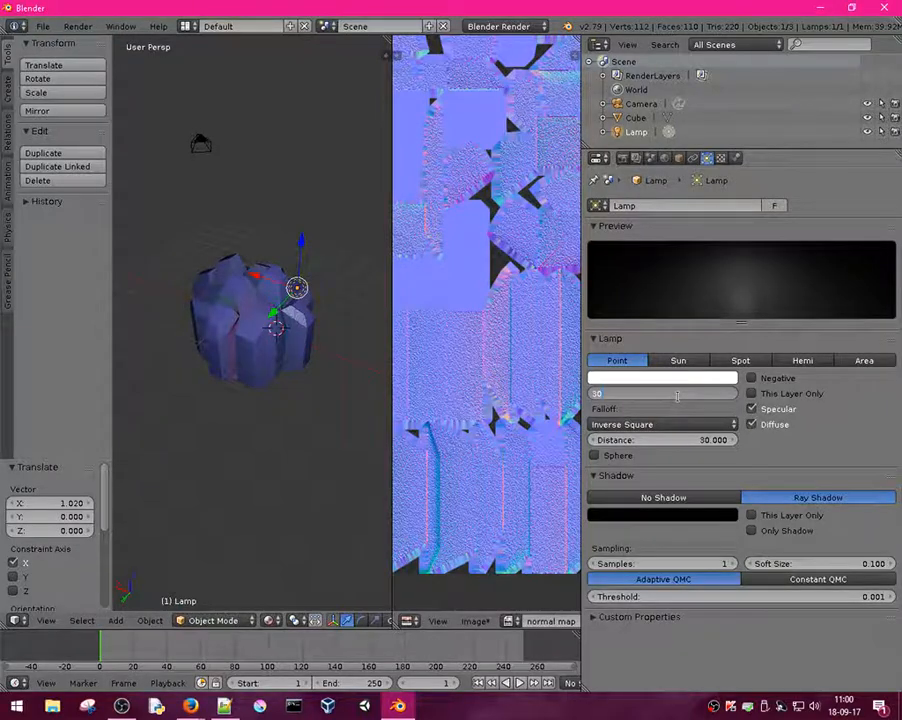
key("Return")
left_click(677, 396)
type("3")
key("Return")
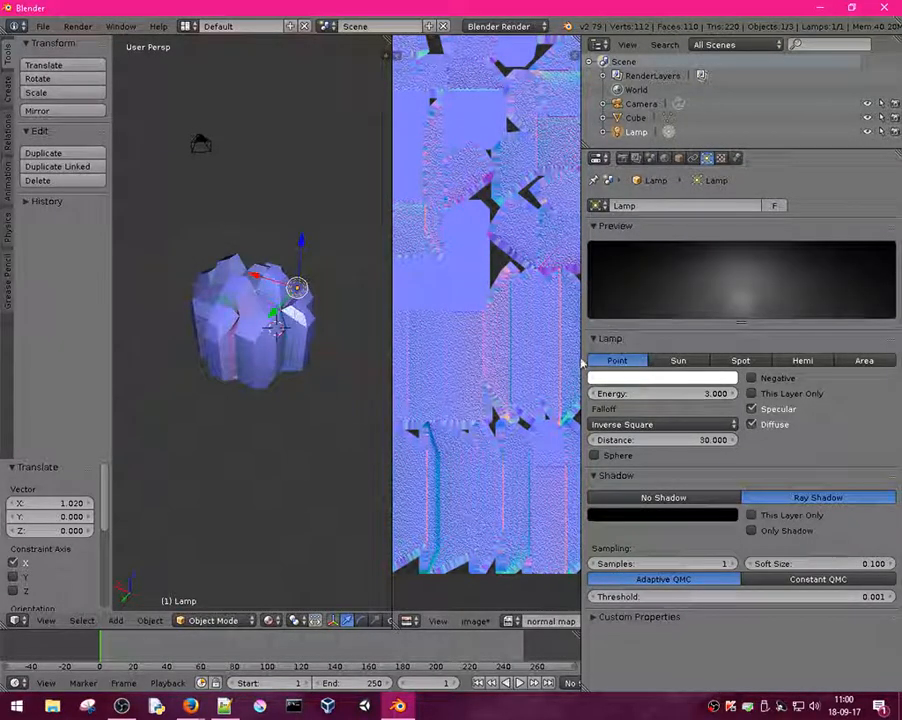
- Check the object in the shaded viewport, render the scene with the brighter lamp, and restore the 3D view
scroll(193, 271, "up", 4)
left_click(270, 620)
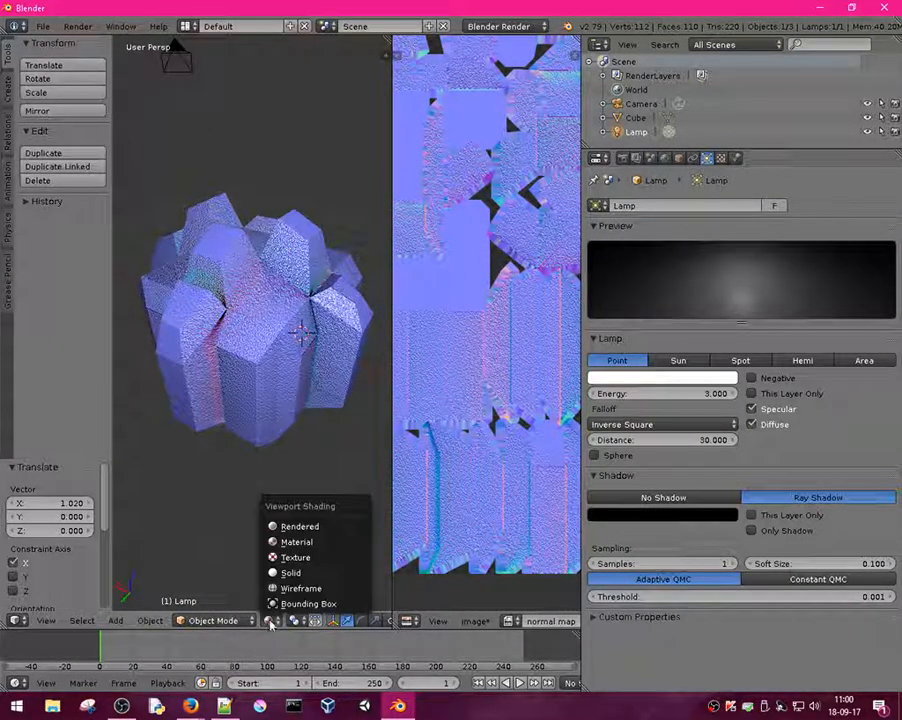
left_click(294, 552)
middle_click_drag(294, 548, 267, 503)
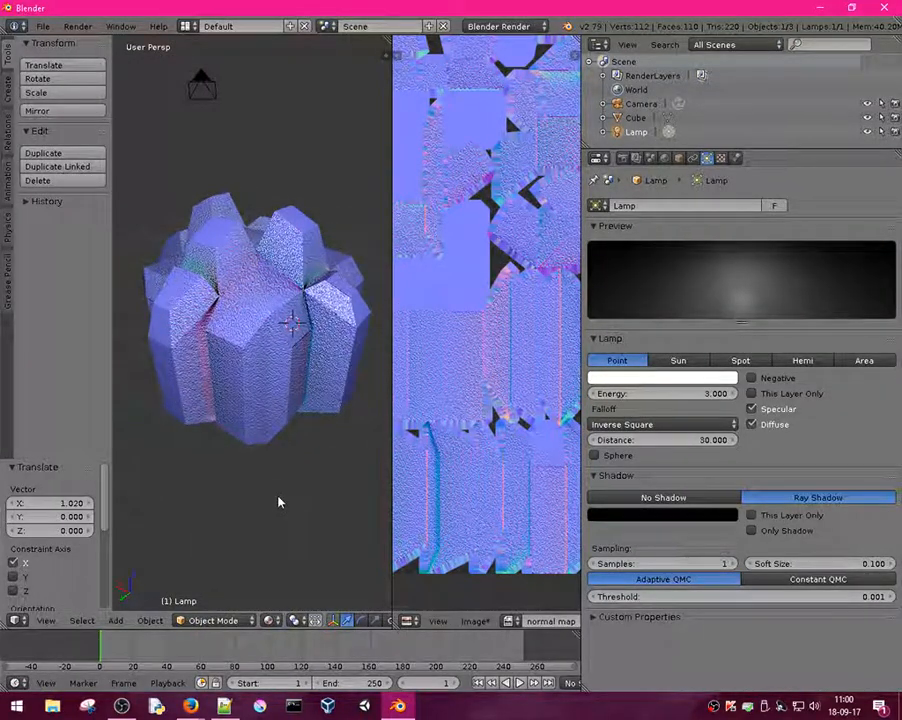
key("F12")
left_click(16, 621)
left_click(42, 596)
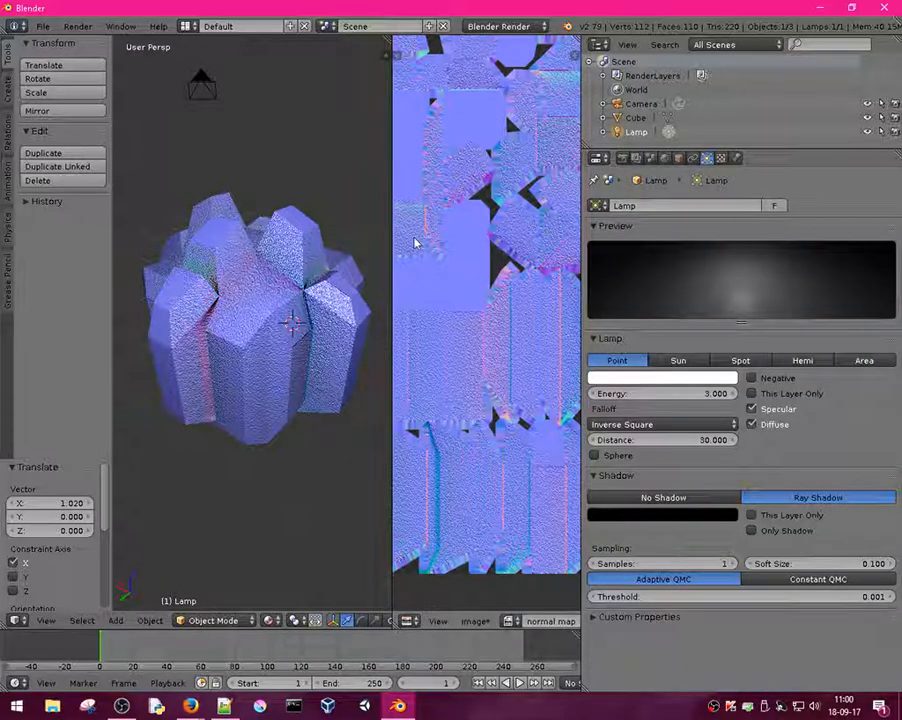
- Reposition the lamp nearer the camera-facing side, moving it along X and finally about -1.33 units along Y
scroll(326, 236, "down", 6)
scroll(255, 289, "up", 2)
left_click_drag(235, 398, 272, 363)
middle_click_drag(272, 358, 308, 270)
left_click_drag(331, 275, 195, 282)
middle_click_drag(195, 282, 302, 284)
left_click_drag(352, 292, 213, 290)
left_click_drag(150, 262, 384, 319)
middle_click_drag(382, 322, 306, 298)
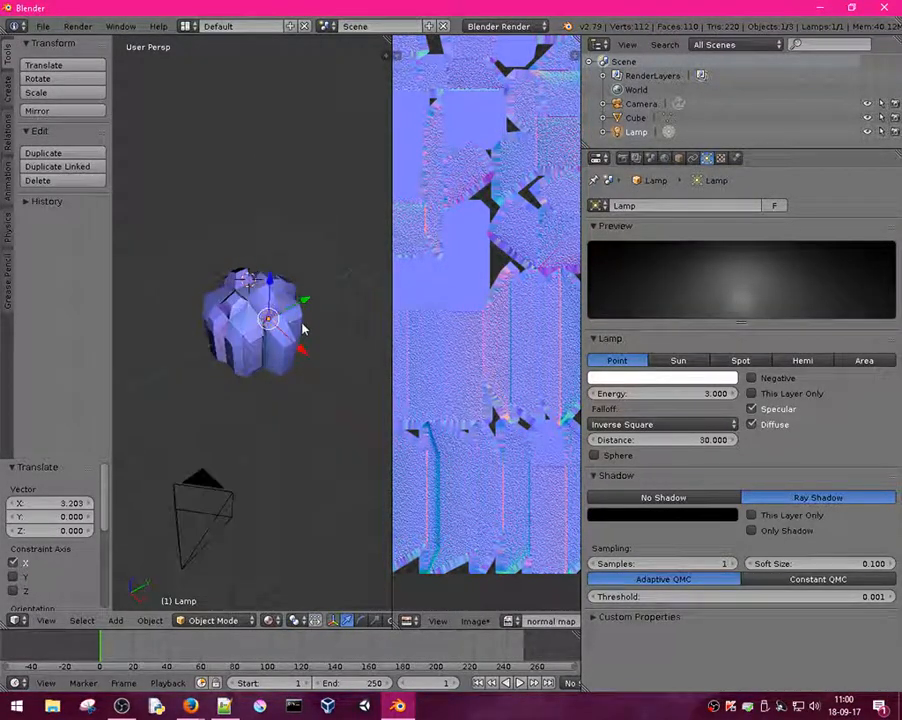
left_click_drag(302, 308, 266, 322)
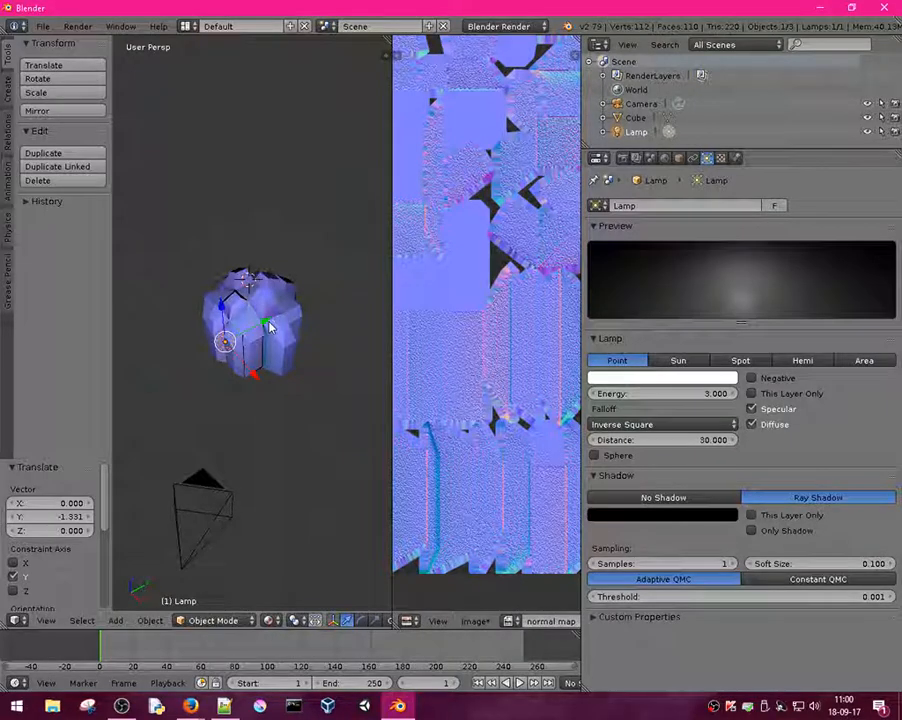
- Render the object under the repositioned lamp, examine the enlarged result, and go back to the 3D view
key("F12")
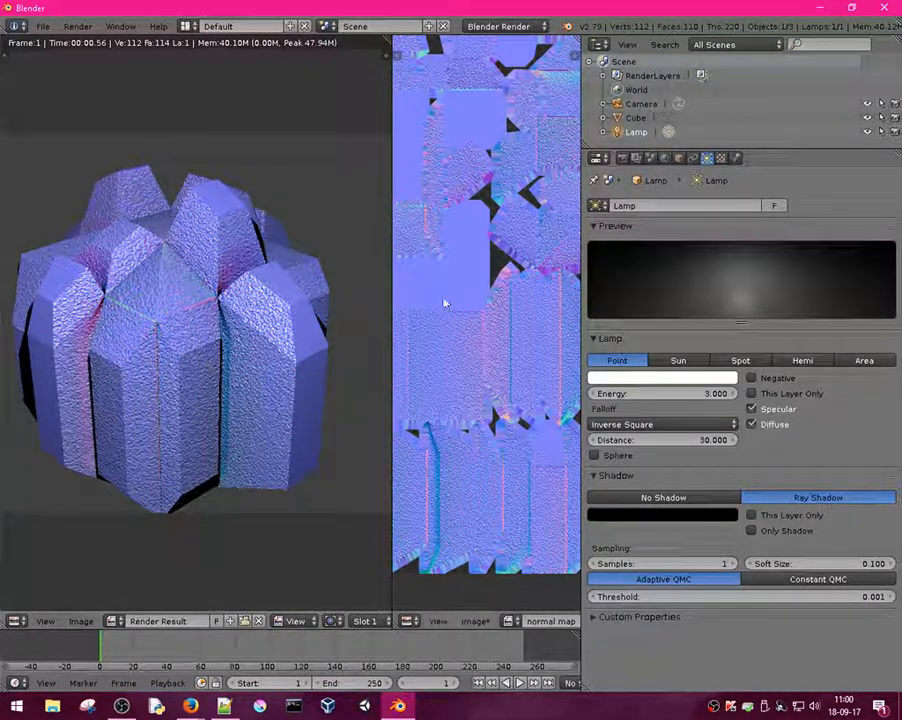
left_click_drag(390, 284, 446, 288)
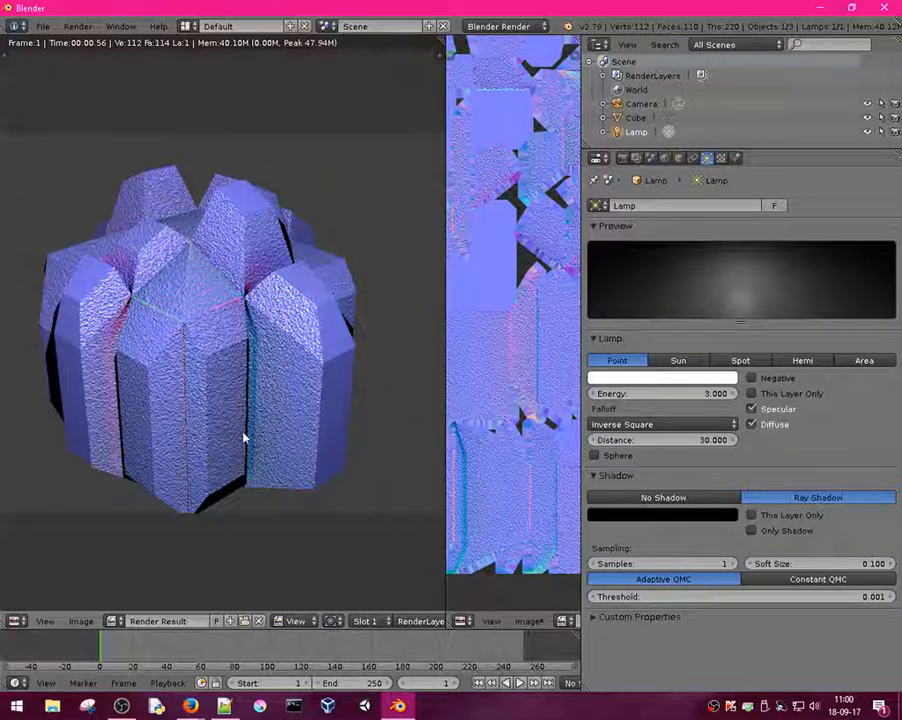
left_click(18, 620)
left_click(35, 606)
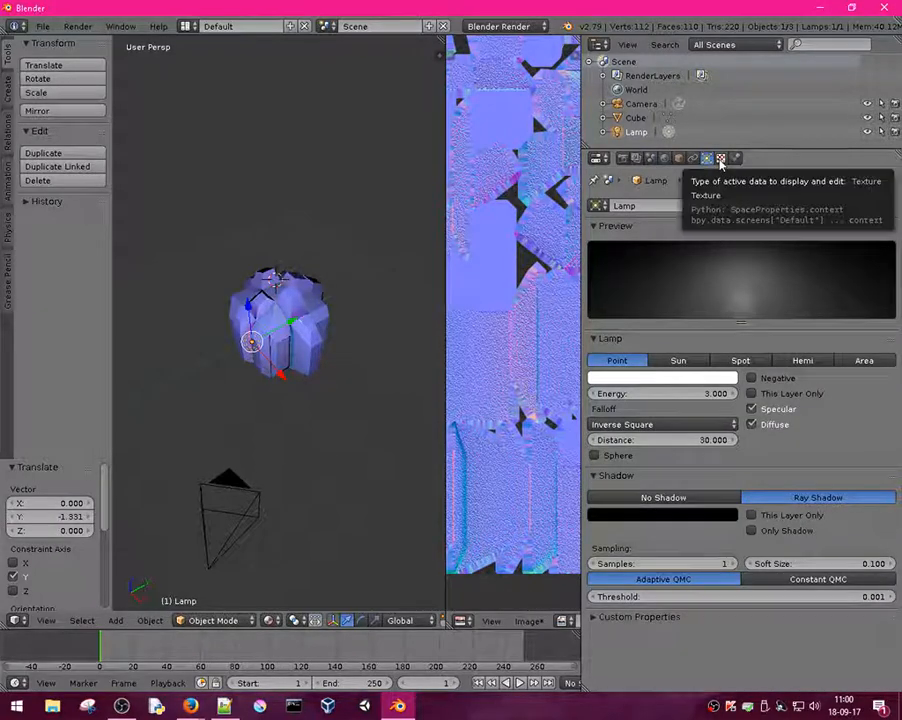
- Select the faceted object and set the occlusion texture's Normal influence to 0.2, checking the effect in the viewport
right_click(318, 322)
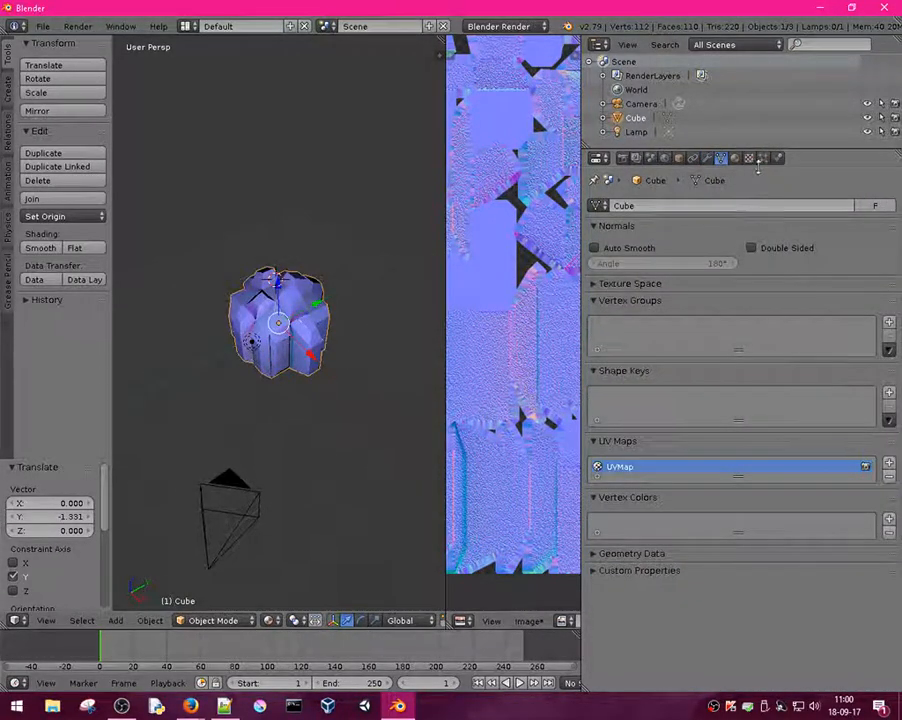
left_click(748, 158)
scroll(757, 300, "up", 5)
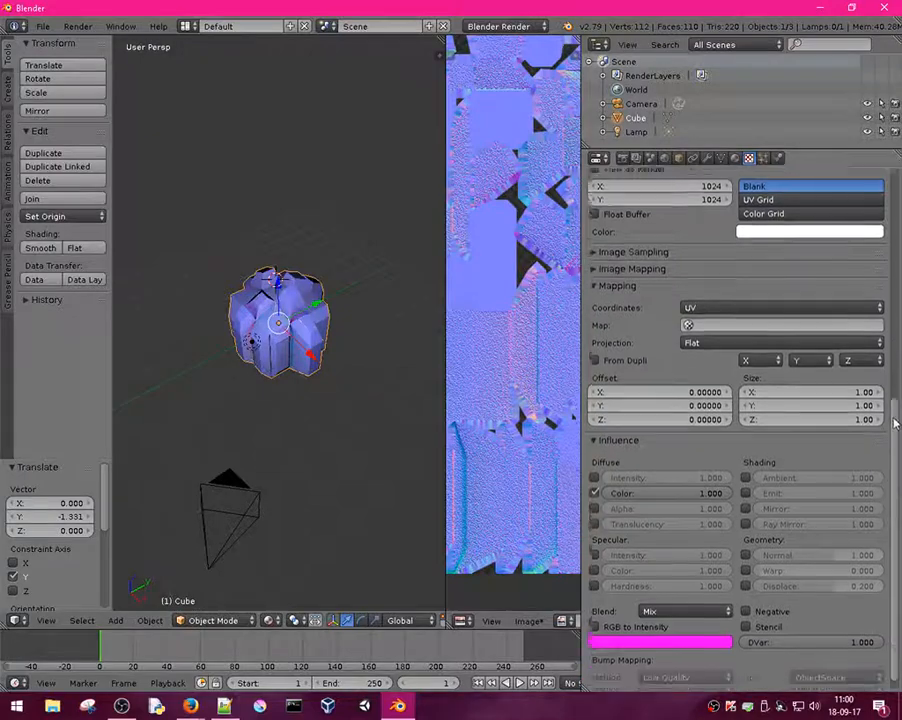
scroll(757, 300, "up", 3)
left_click(646, 229)
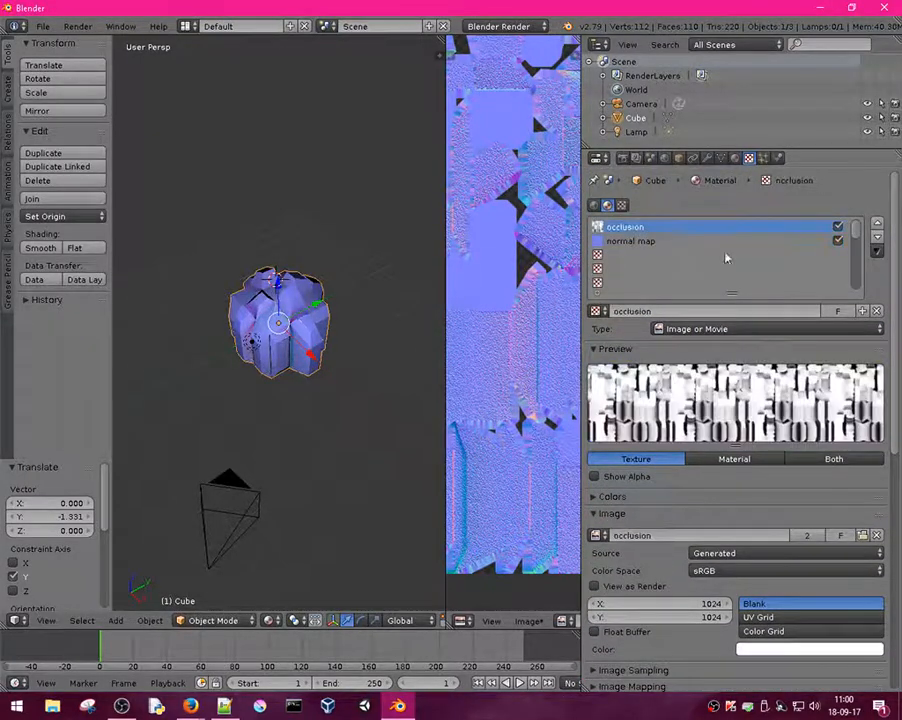
left_click_drag(894, 250, 900, 540)
left_click(831, 539)
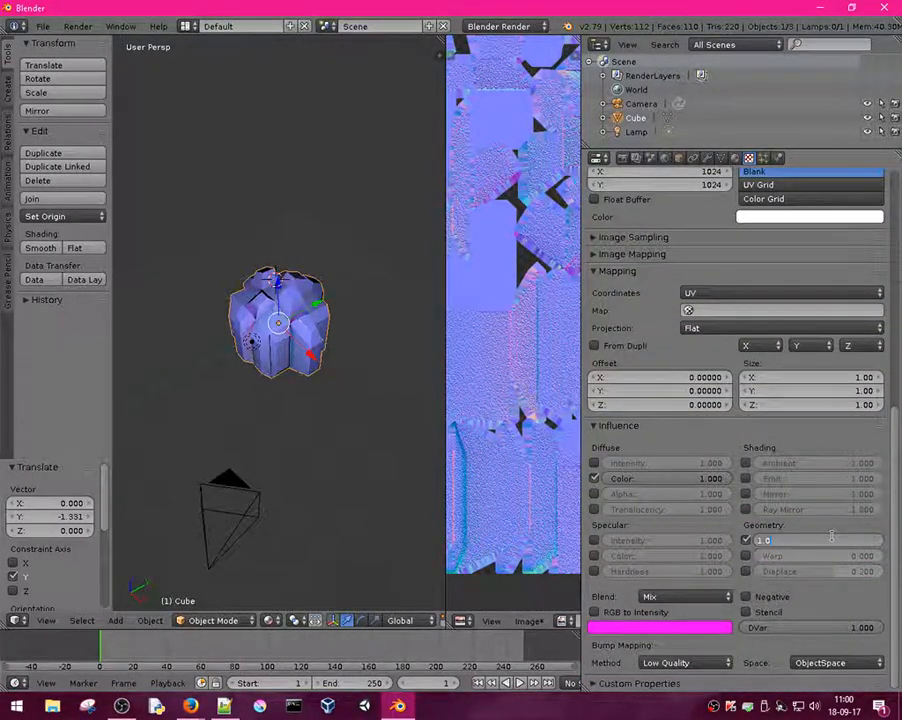
key("Return")
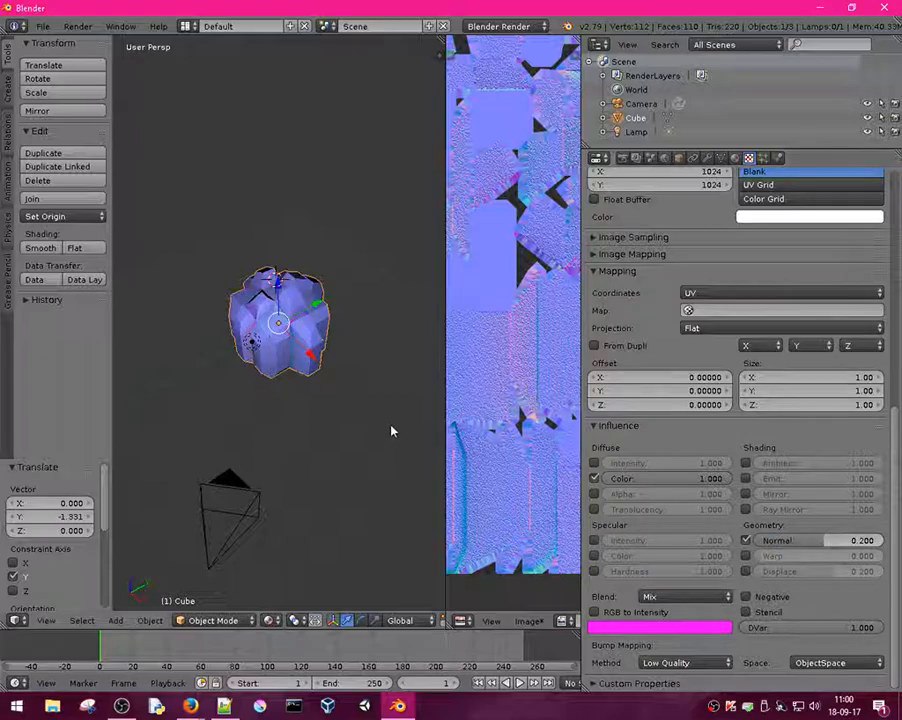
scroll(362, 386, "up", 8)
scroll(365, 340, "down", 10)
middle_click_drag(366, 346, 343, 336)
scroll(697, 298, "up", 10)
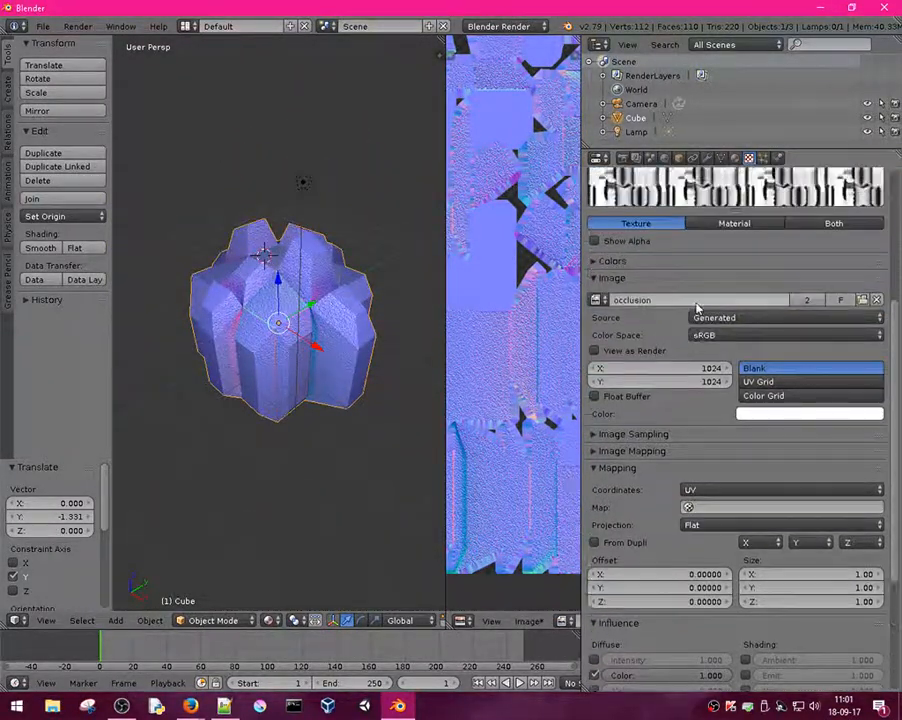
- Render the object with the updated occlusion texture influence, return to the 3D view, and inspect the object from another angle
key("F12")
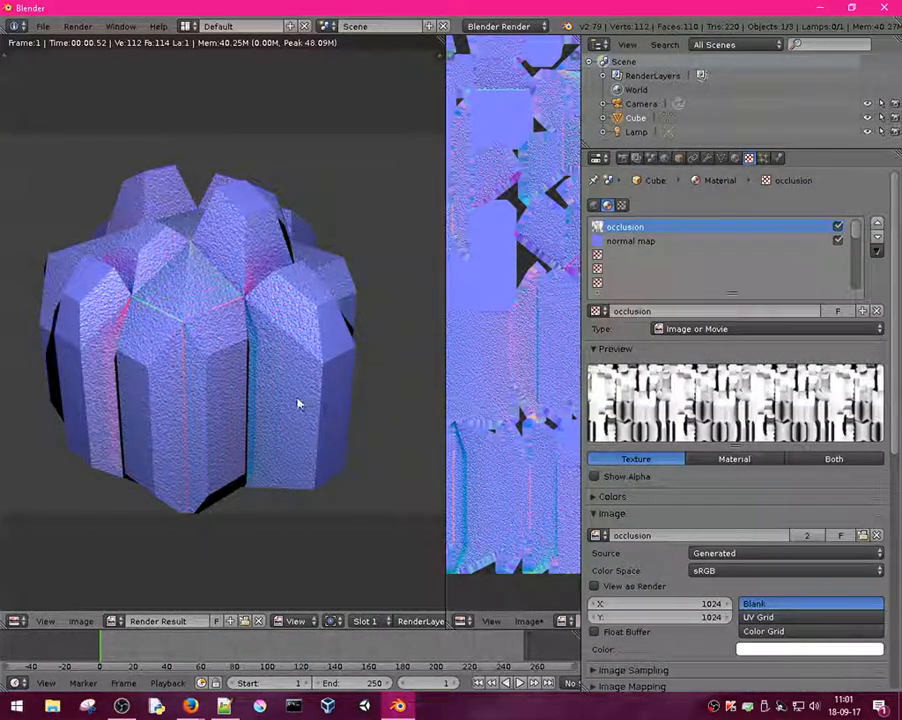
left_click(15, 621)
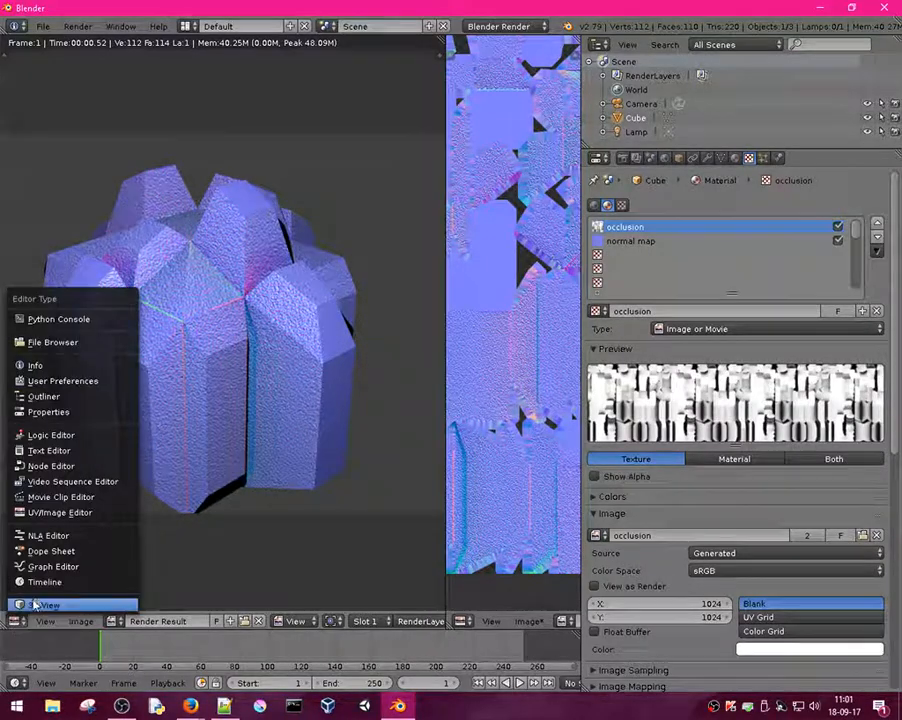
left_click(40, 598)
scroll(271, 353, "up", 8)
middle_click_drag(248, 363, 441, 294)
scroll(335, 379, "down", 8)
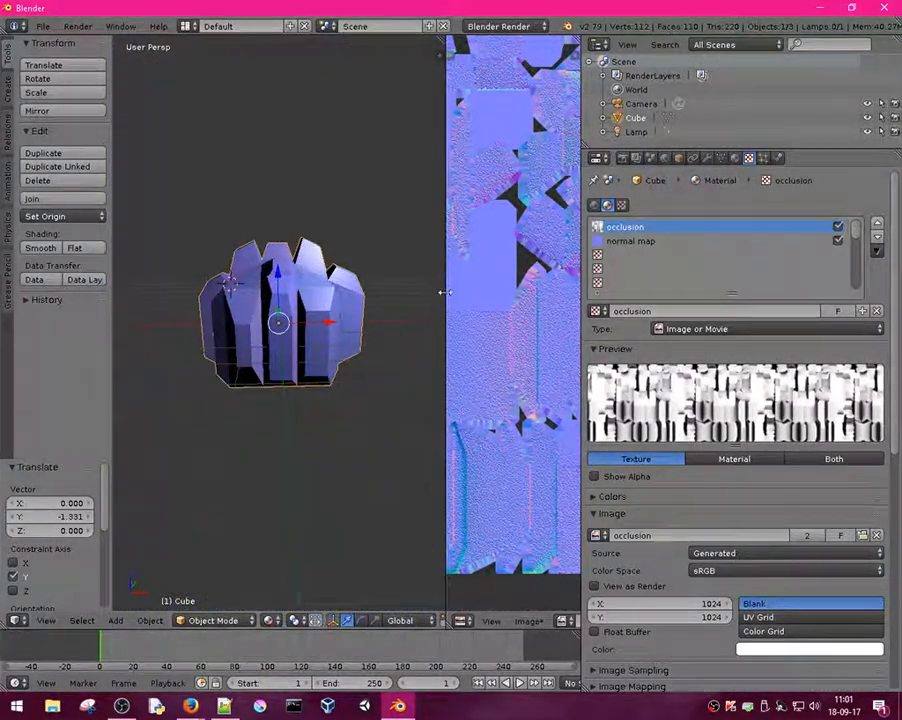
- Join the image editor area into the 3D view so the viewport takes over its space
right_click(443, 295)
left_click(448, 306)
left_click(427, 403)
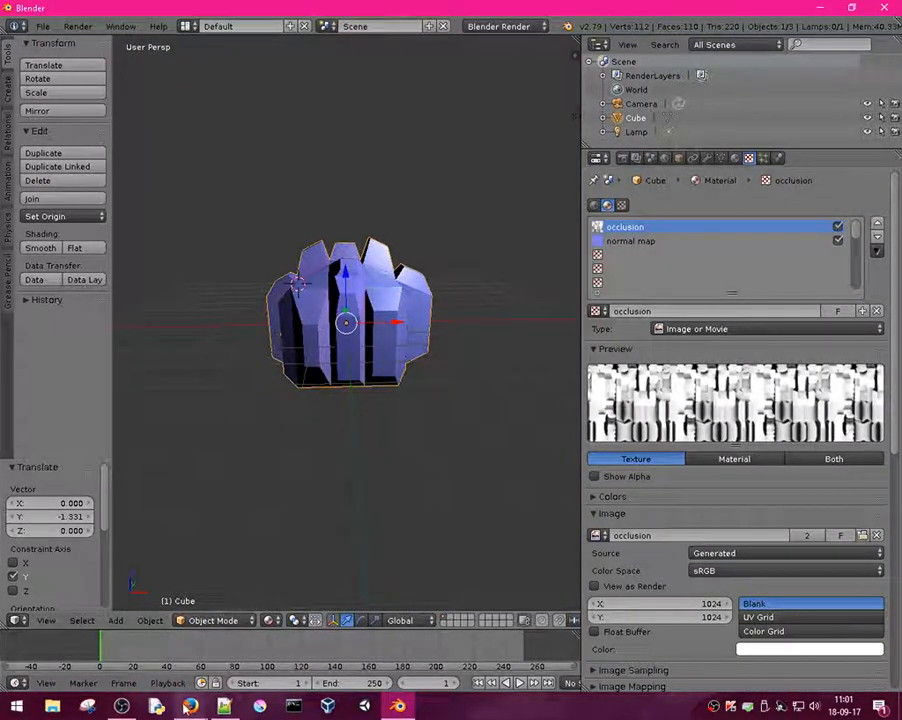
left_click(121, 706)
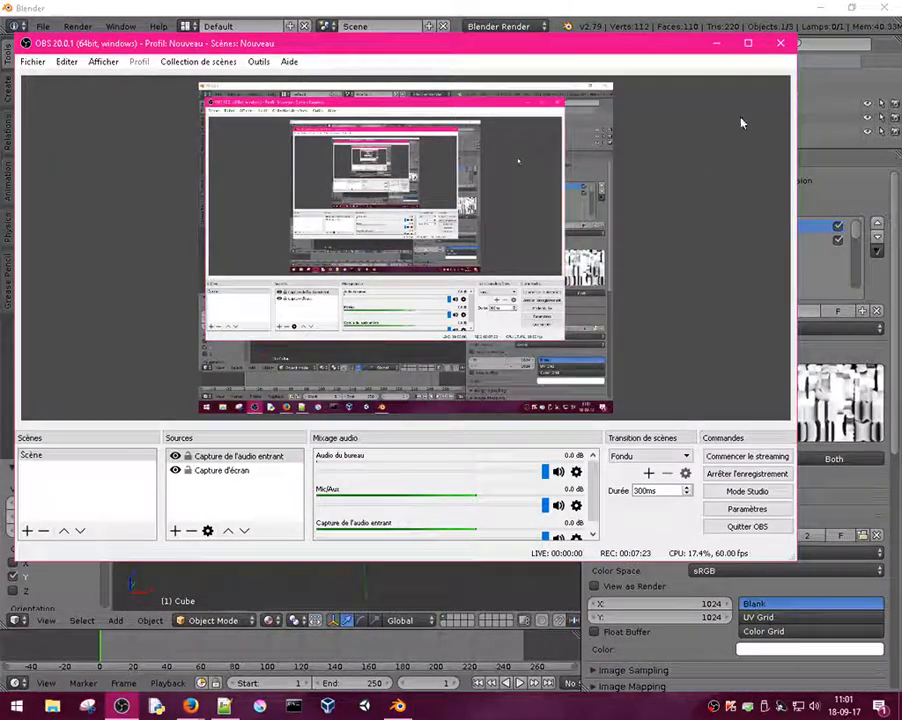
left_click(719, 44)
middle_click_drag(406, 346, 383, 318)
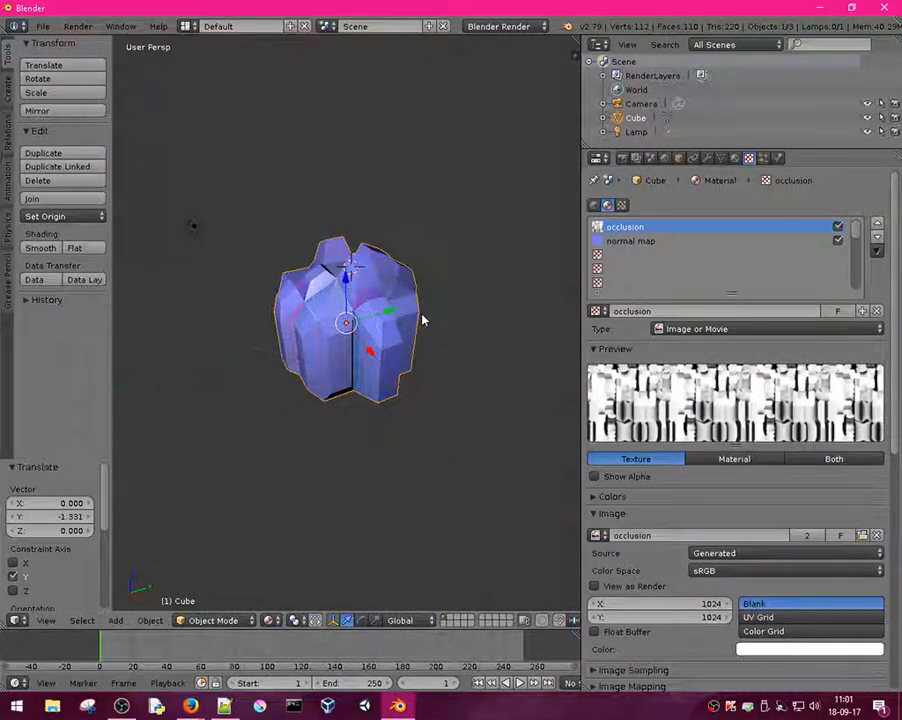
- Set the render output format to AVI Raw and the animation's end frame to 30
left_click(622, 157)
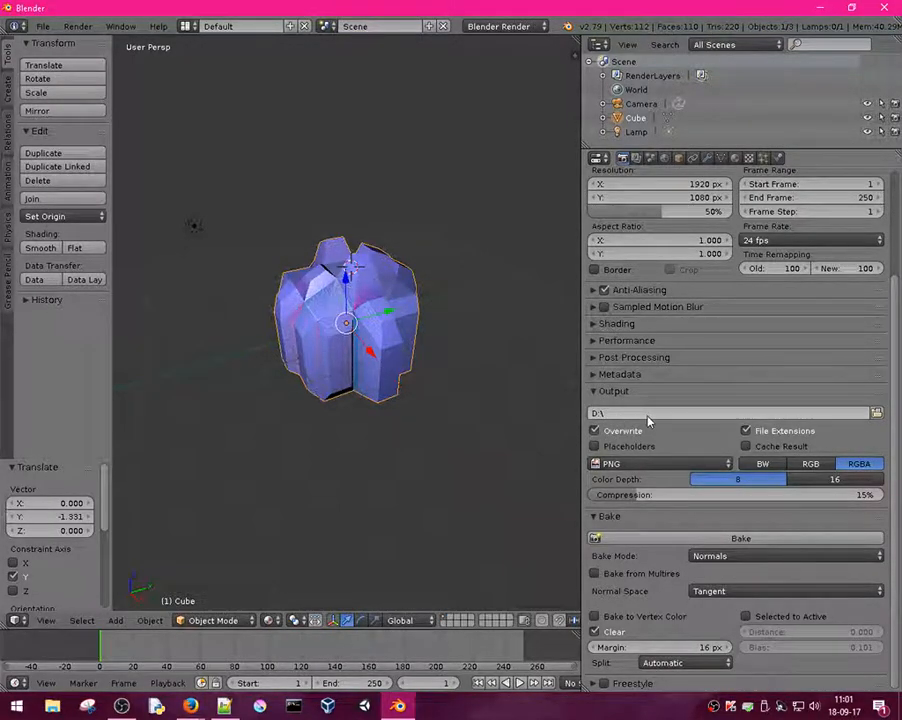
left_click(681, 465)
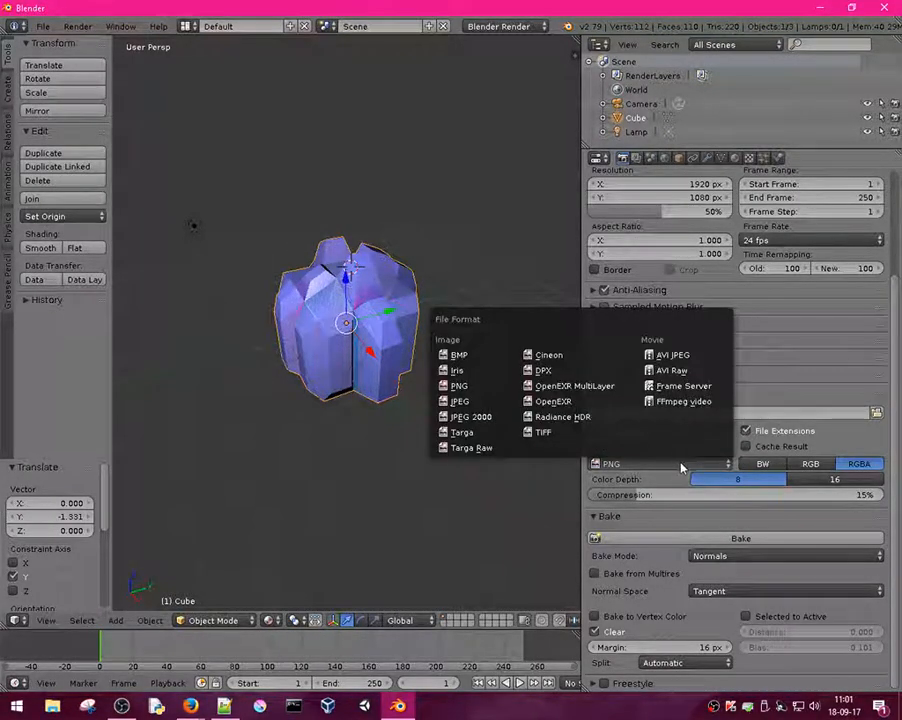
left_click(677, 370)
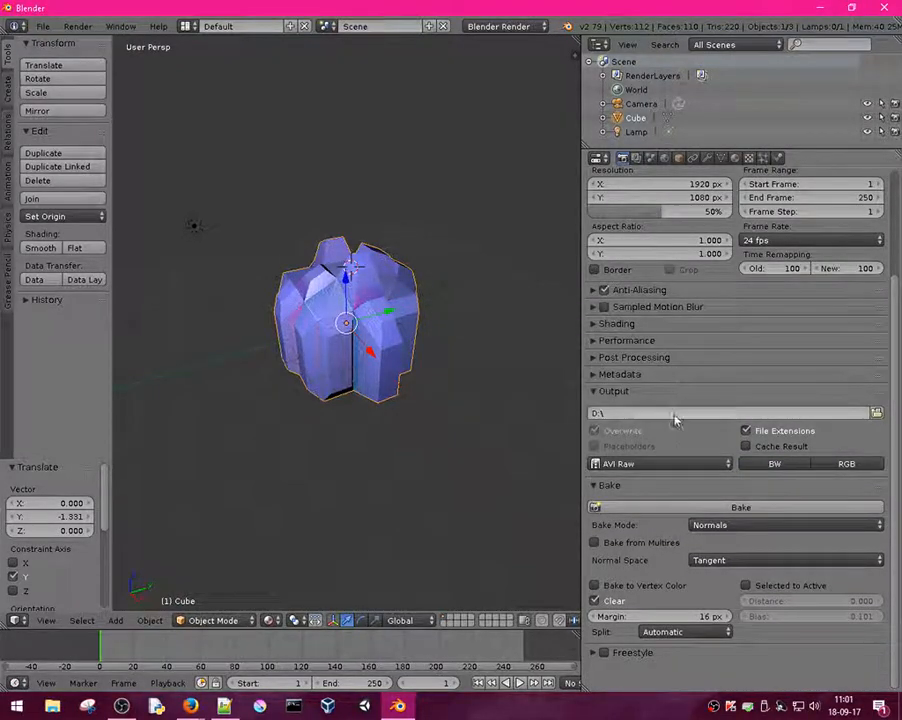
scroll(789, 380, "up", 3)
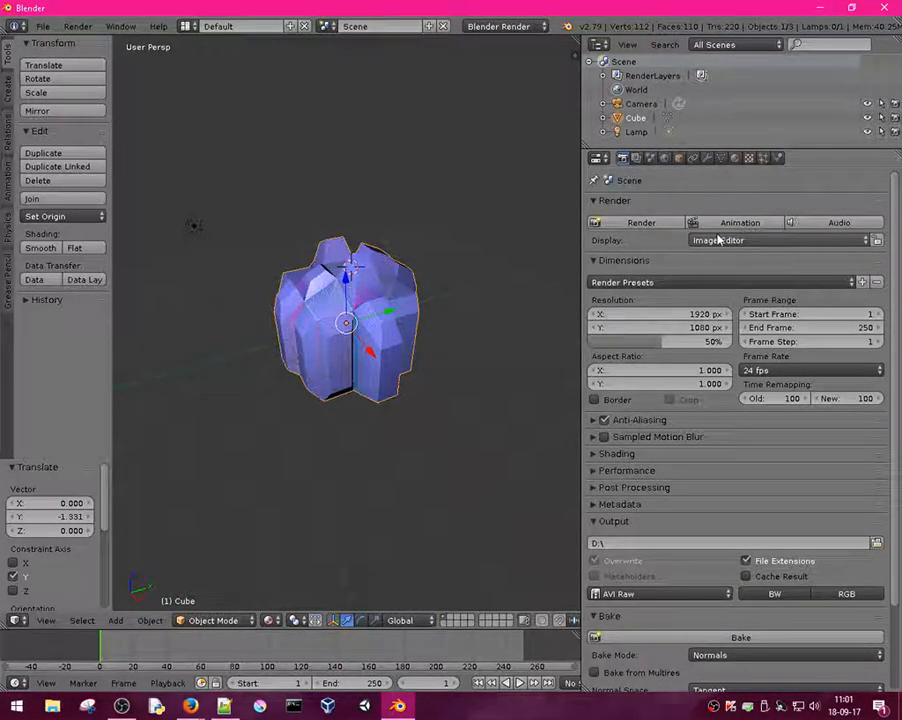
left_click(823, 327)
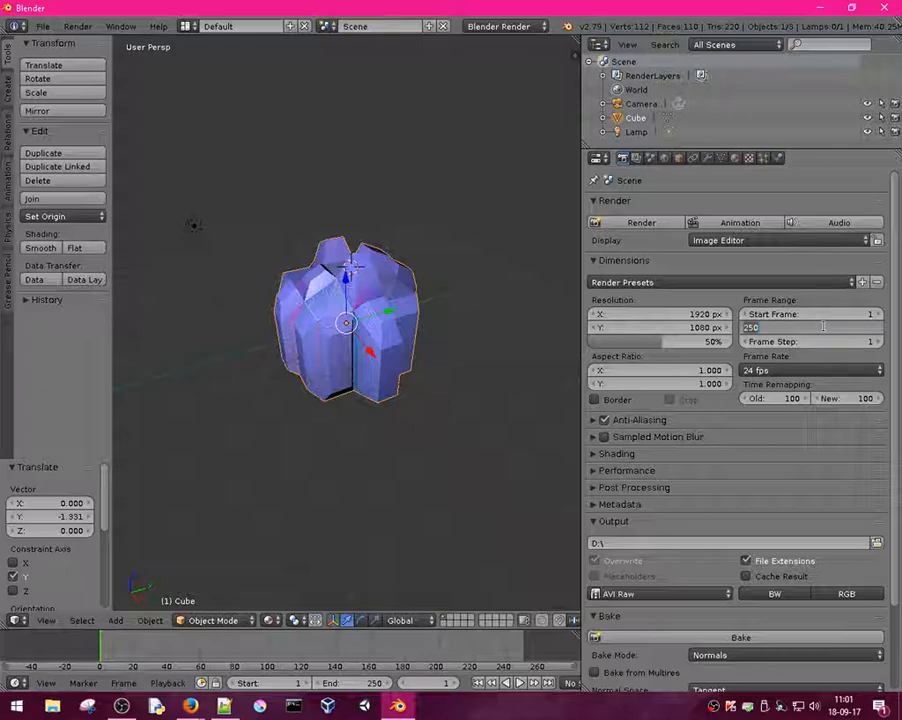
type("30")
key("Return")
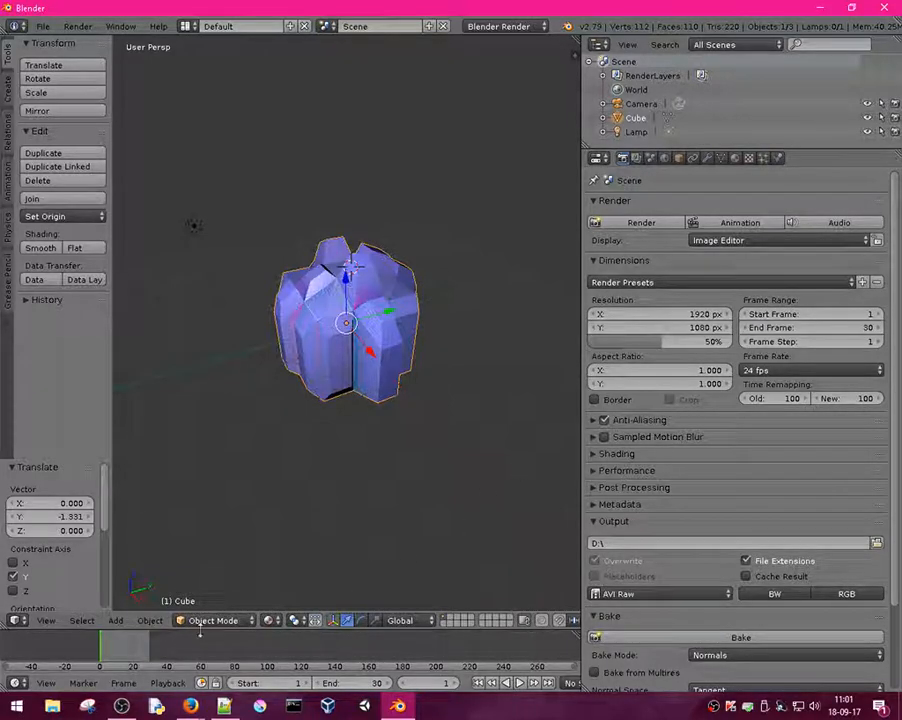
- Keyframe the object's location at frame 1 and again at frame 10 with Y moved to 2.82
key("n")
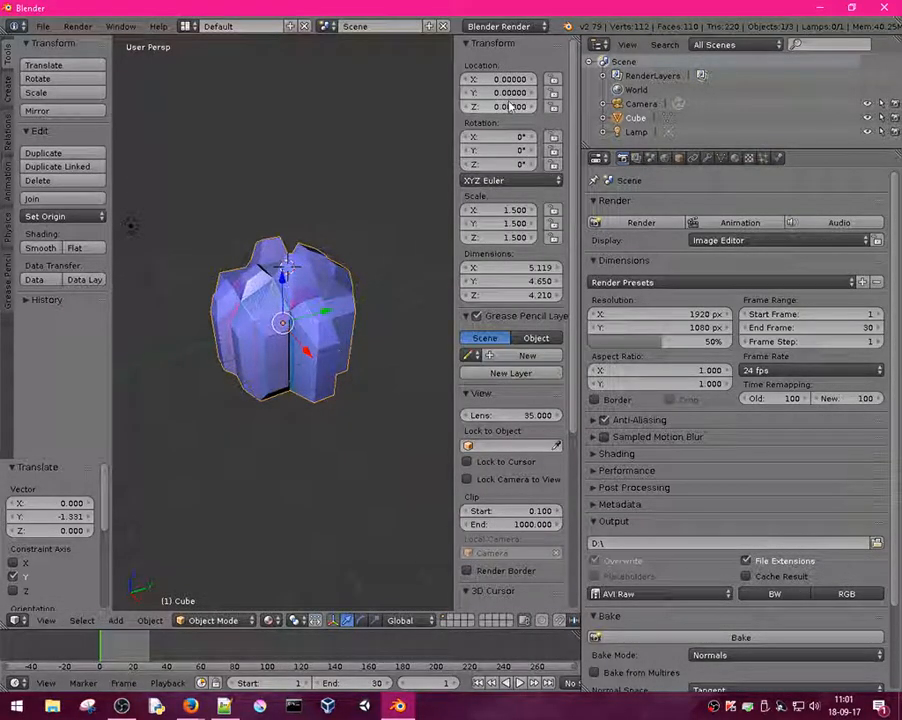
key("i")
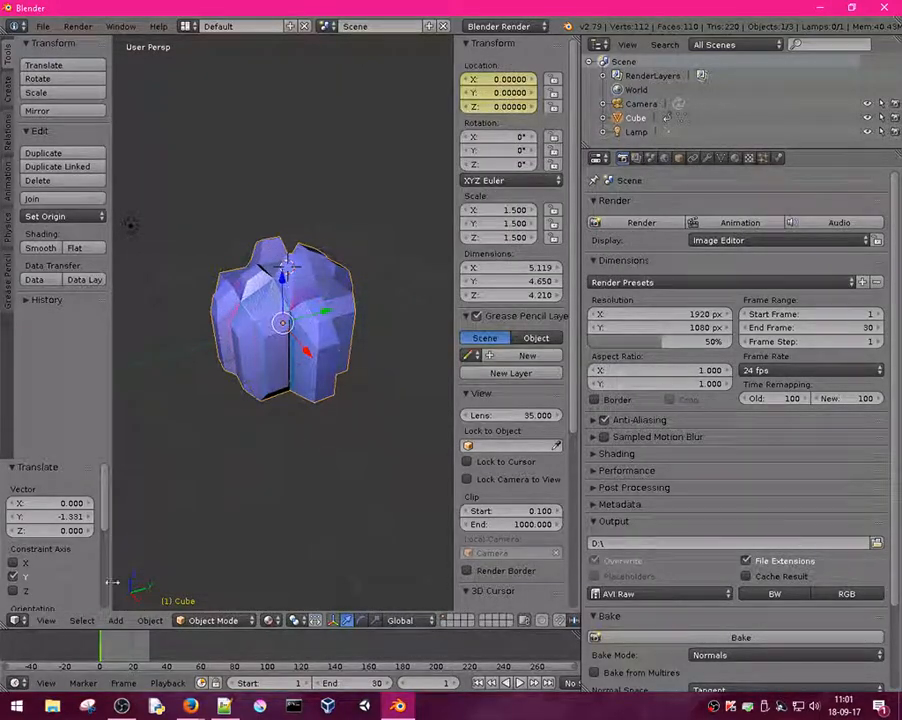
left_click_drag(100, 647, 113, 648)
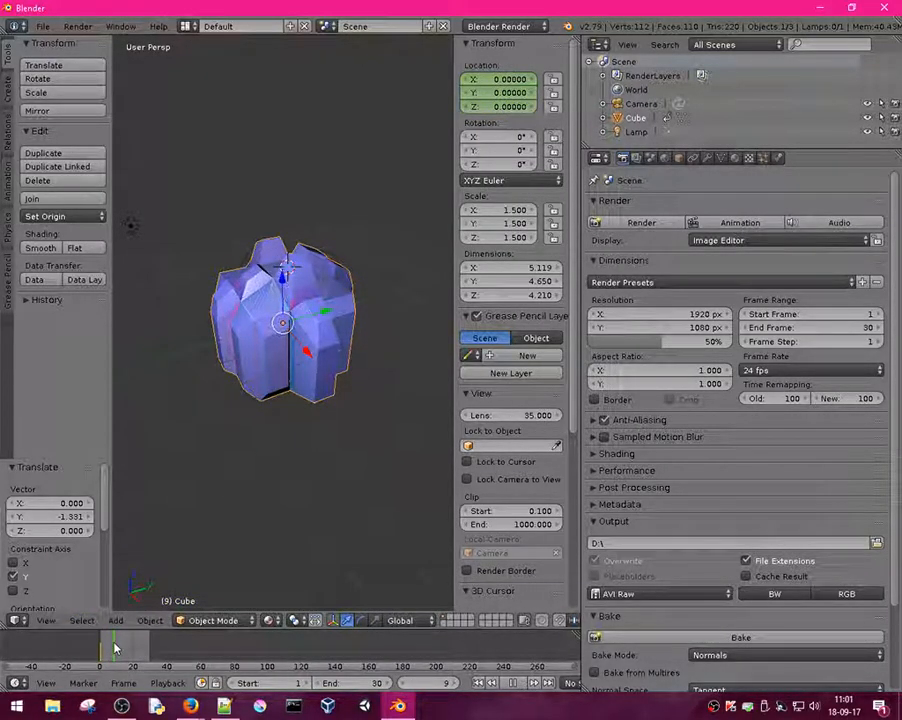
mouse_move(487, 97)
left_mouse_down()
mouse_move(515, 97)
mouse_move(481, 95)
left_mouse_up()
key("i")
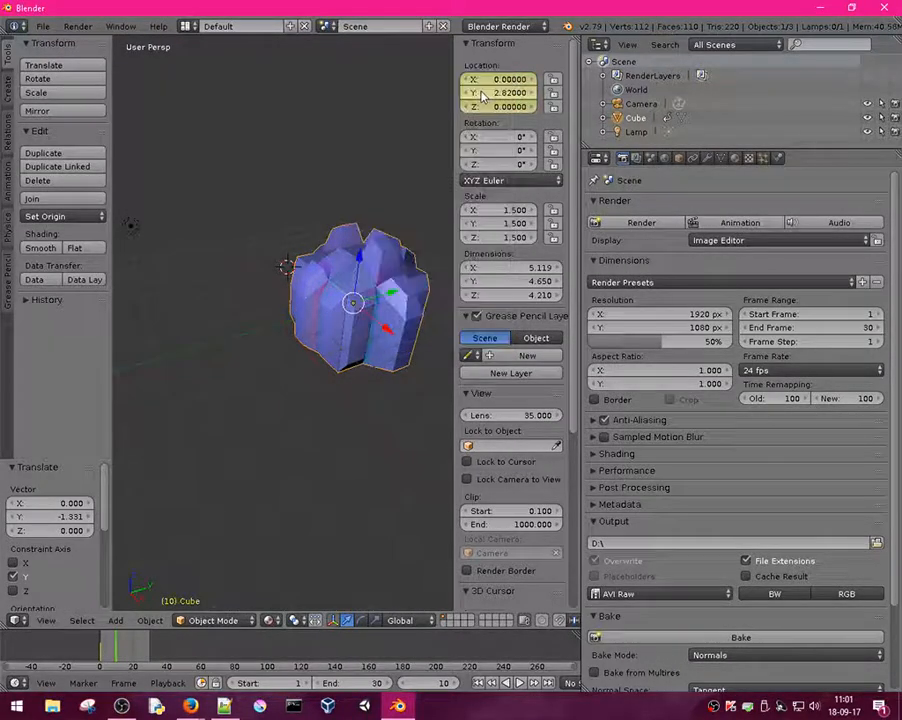
- Move the object to Y -0.48 at about frame 20 and insert a location keyframe
left_click(123, 645)
left_click_drag(123, 645, 131, 645)
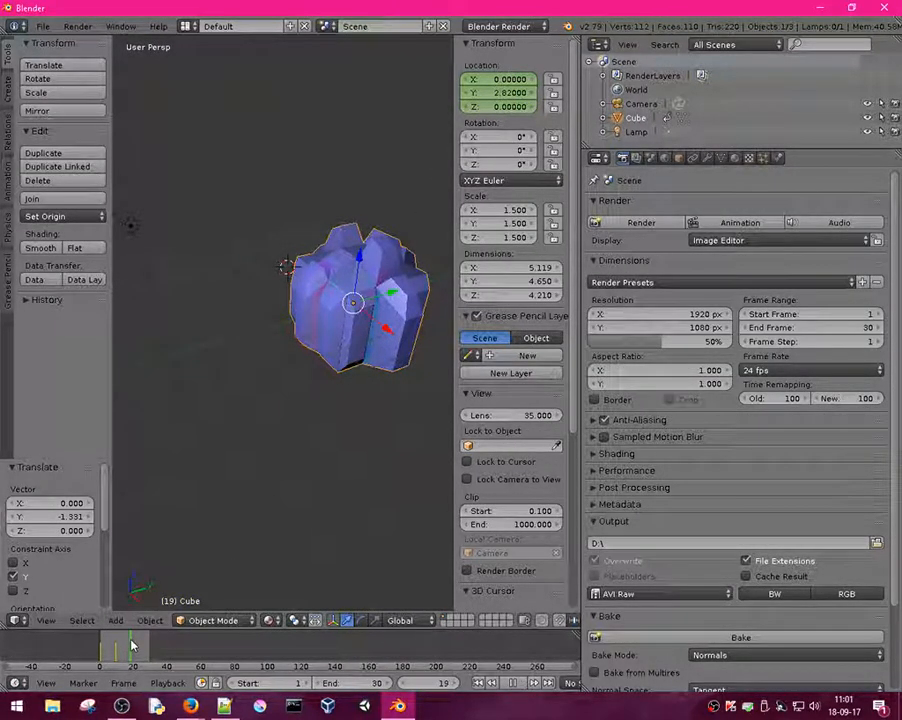
left_click_drag(500, 94, 262, 94)
right_click(506, 93)
left_click(504, 94)
- Move the object to Y -2.59 at frame 30 and insert a location keyframe
left_click_drag(144, 640, 147, 640)
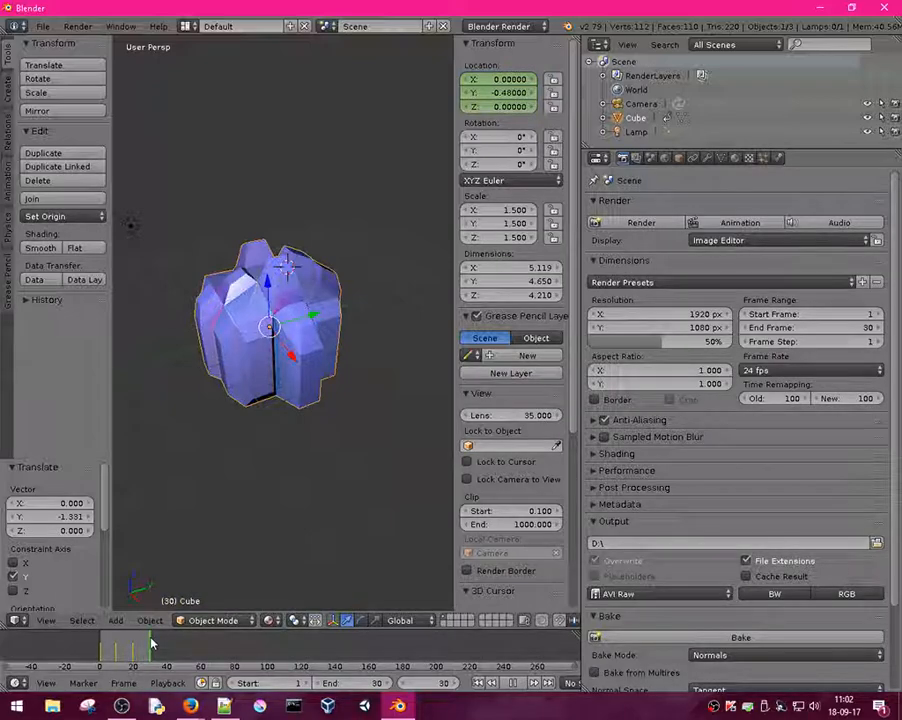
right_click(493, 94)
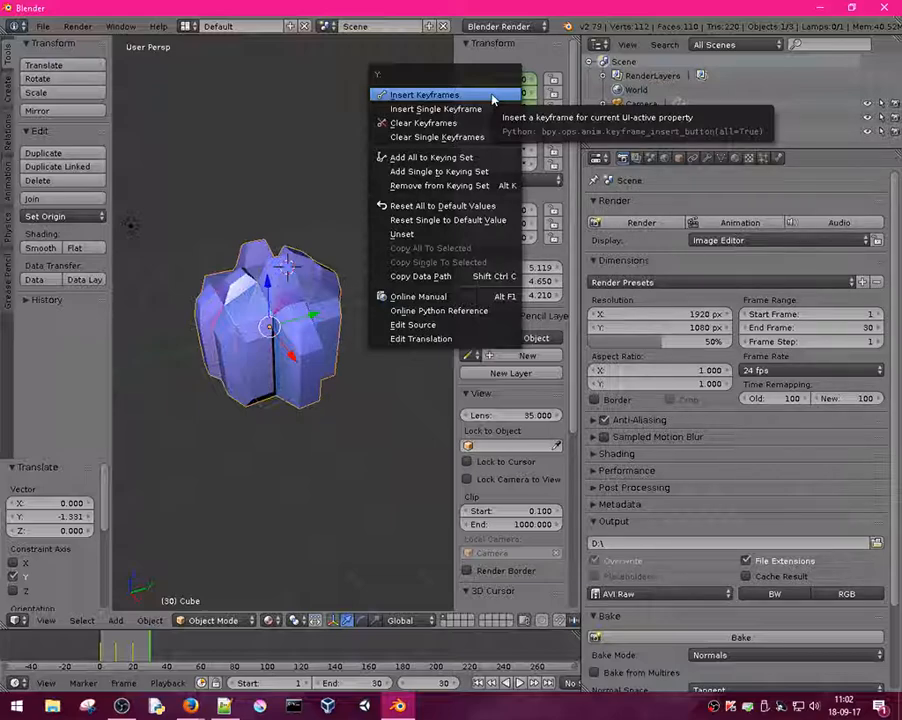
left_click_drag(515, 95, 344, 95)
right_click(513, 97)
left_click(513, 97)
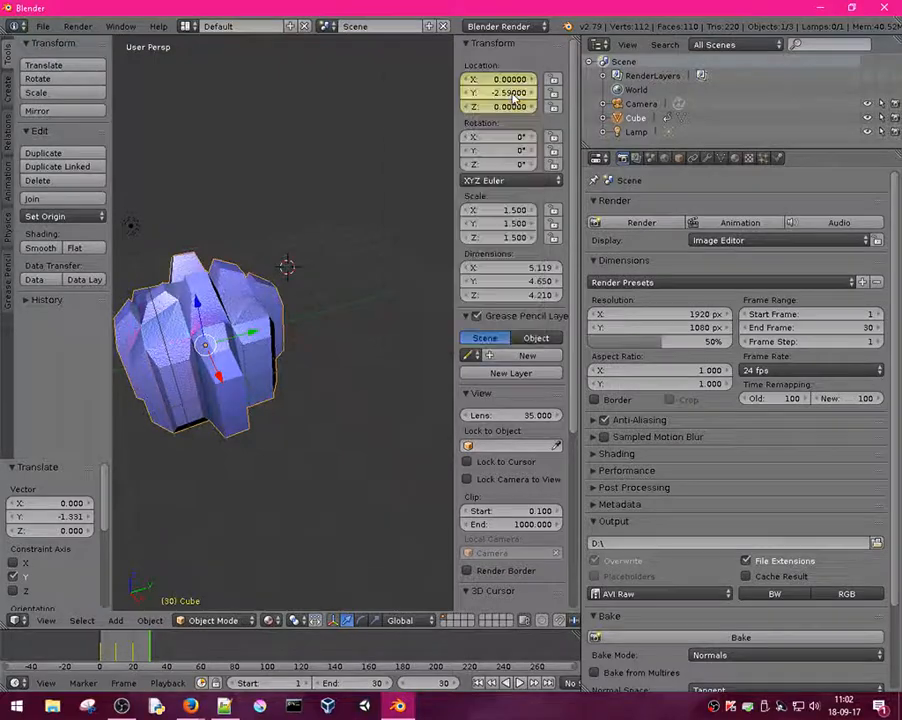
- Play back the keyframed motion from the first frame, stop and rewind it, and hide the transform properties
left_click(480, 684)
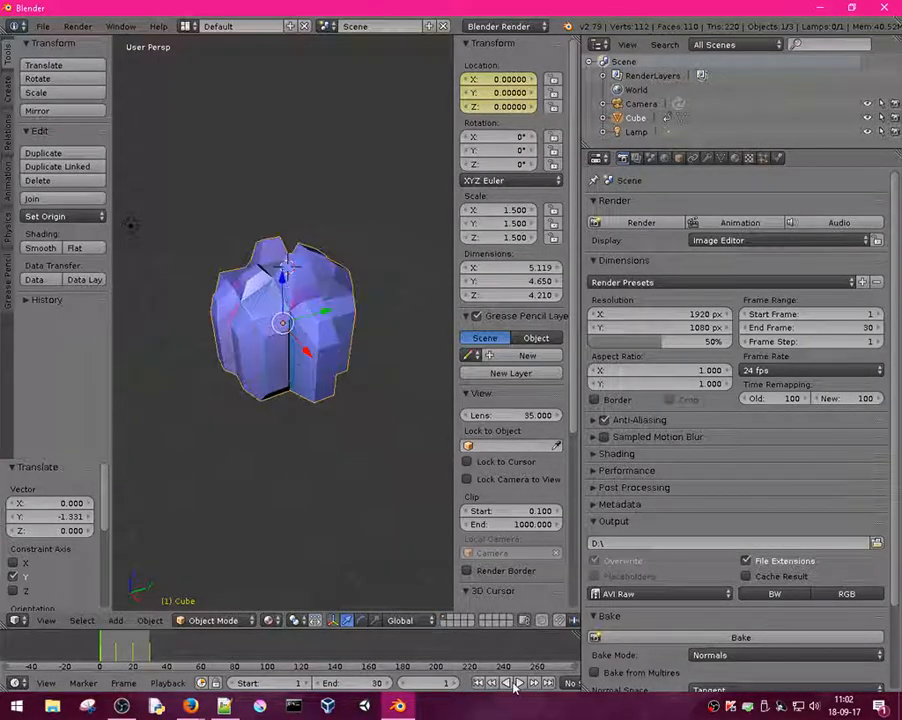
left_click(517, 684)
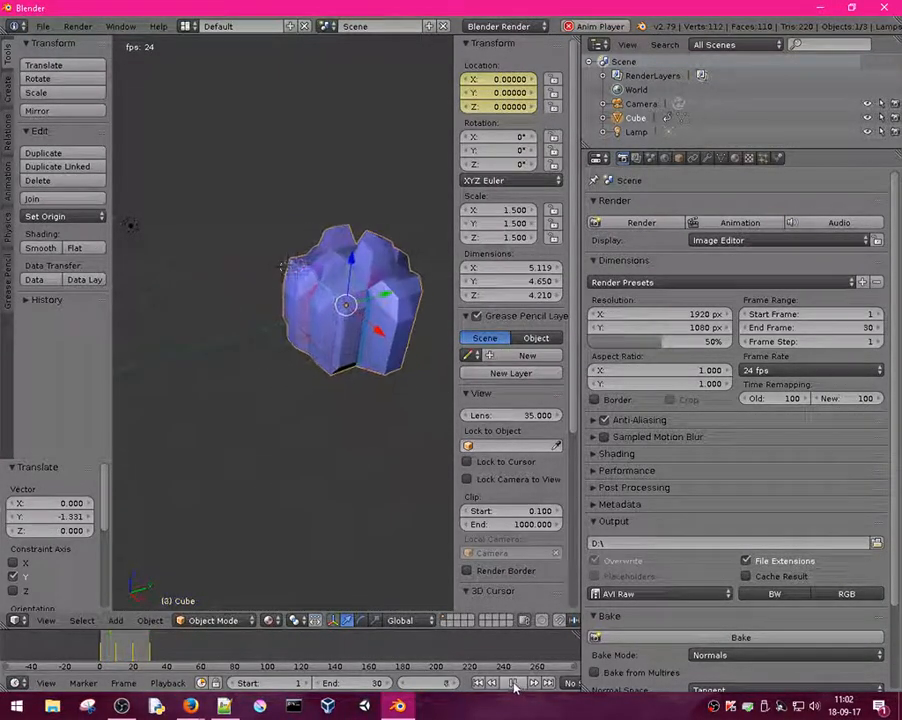
left_click(513, 685)
left_click(478, 685)
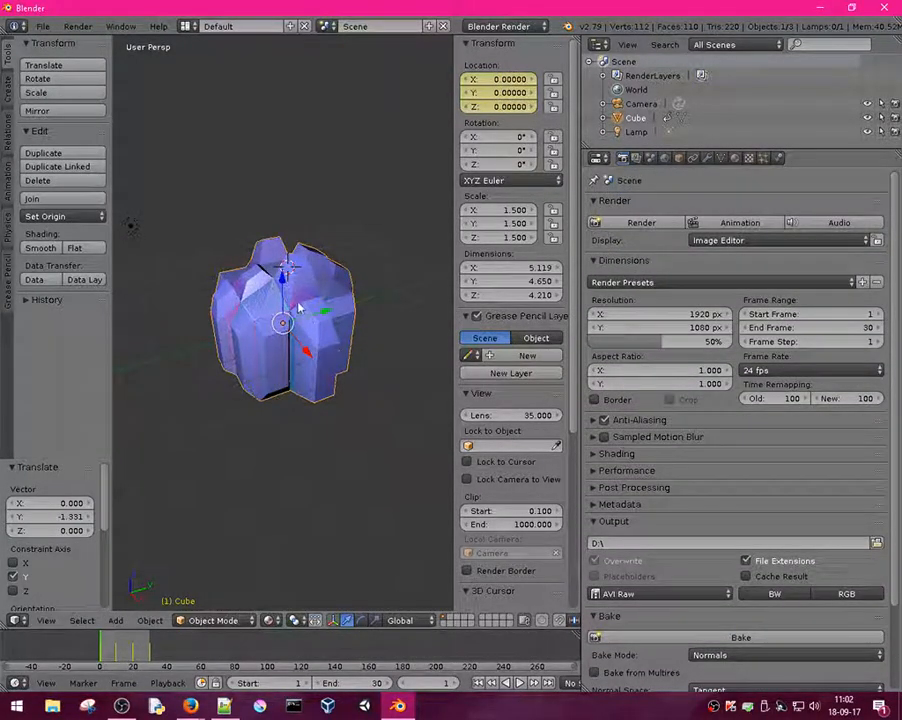
key("n")
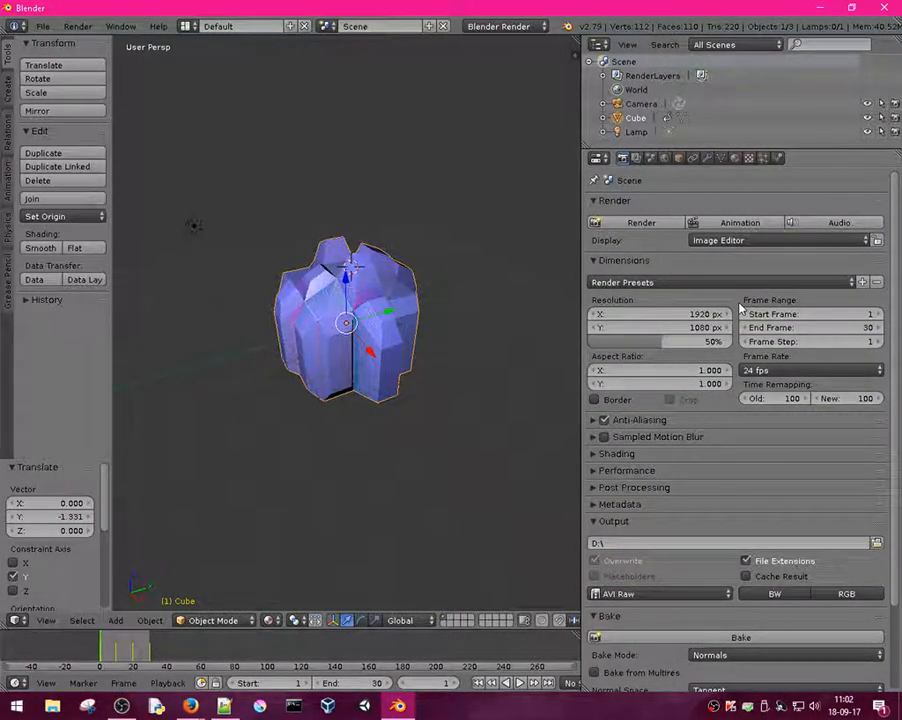
- Set the render resolution scale to 100% and use 16 anti-aliasing samples
scroll(697, 424, "down", 3)
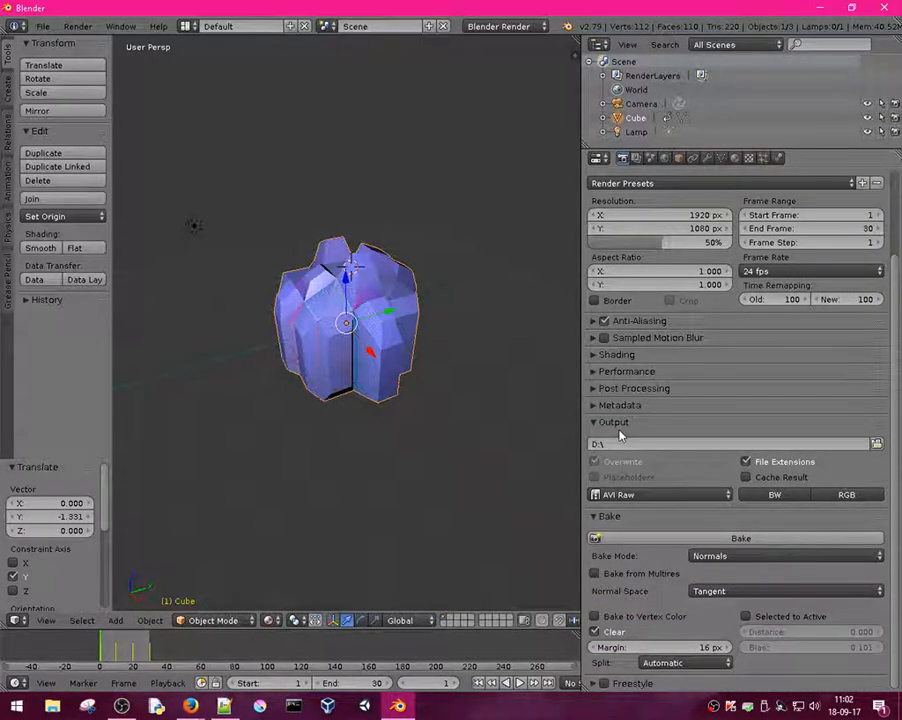
scroll(709, 522, "up", 3)
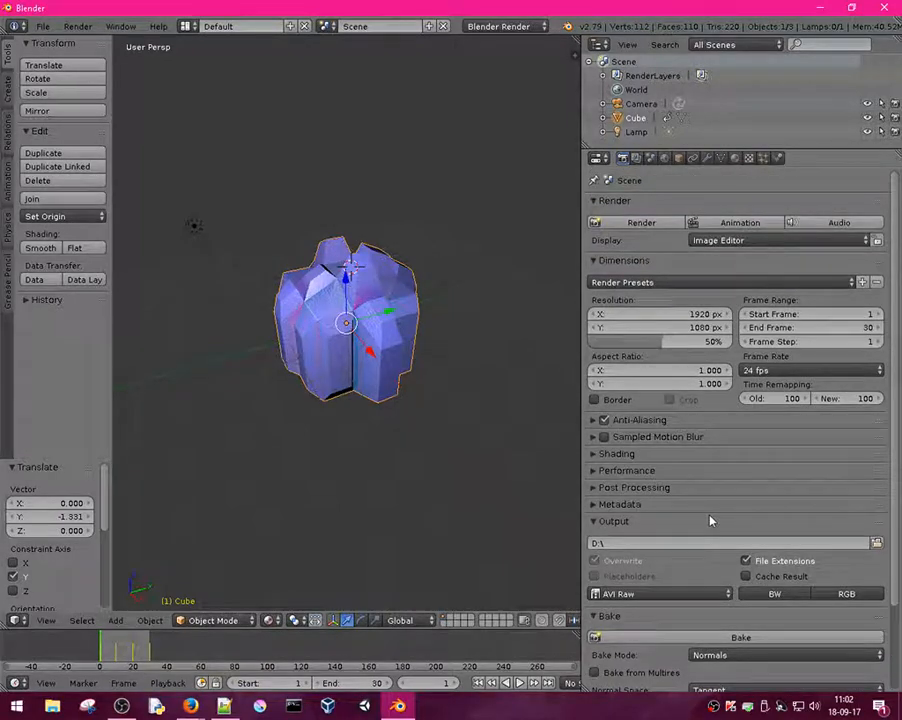
scroll(724, 420, "down", 3)
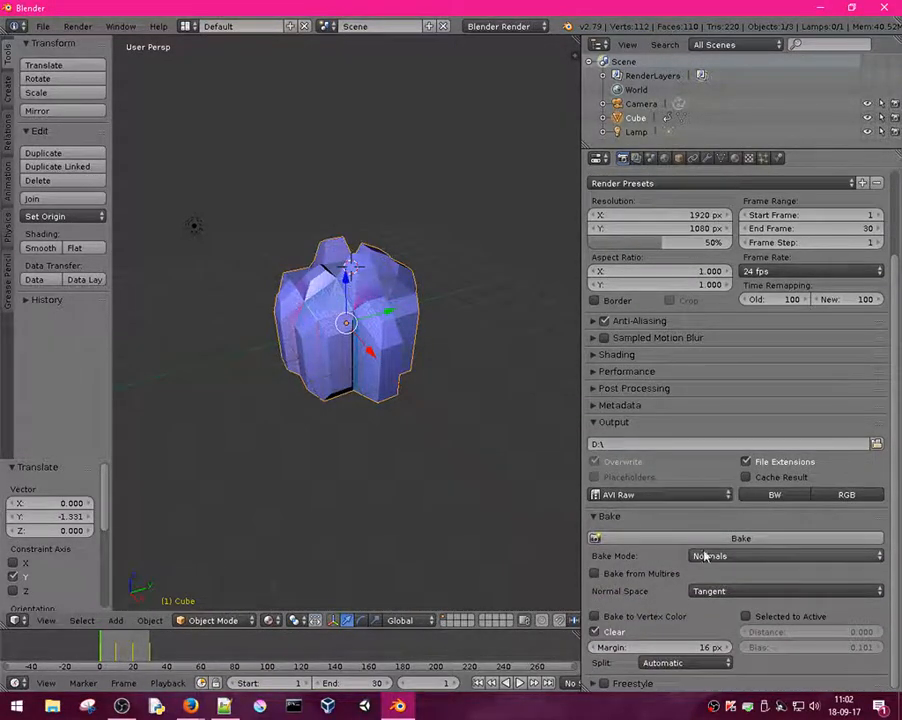
scroll(598, 316, "up", 3)
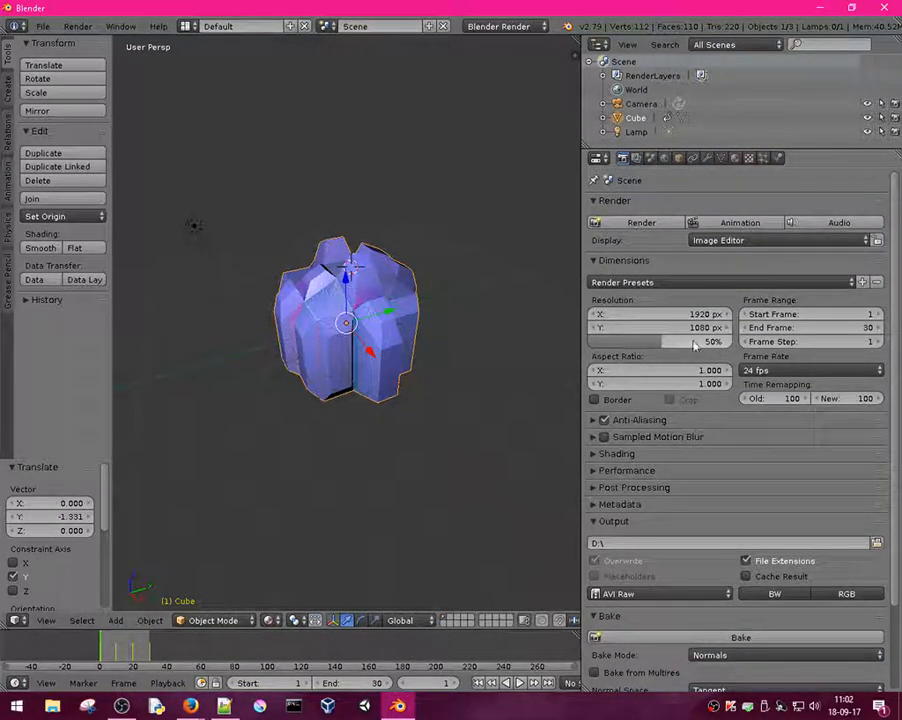
left_click_drag(675, 341, 735, 345)
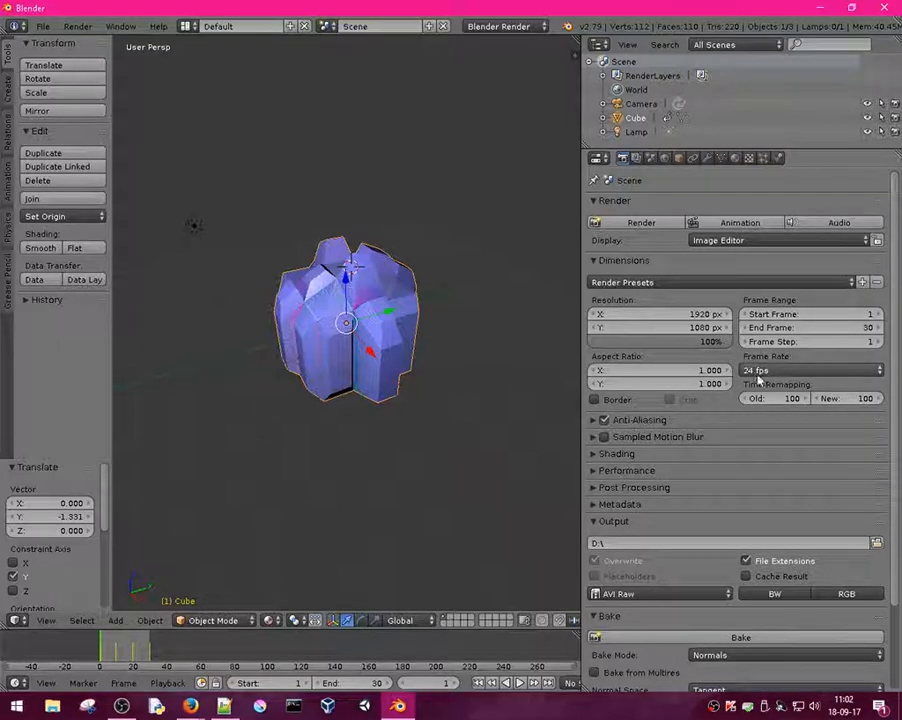
left_click(690, 420)
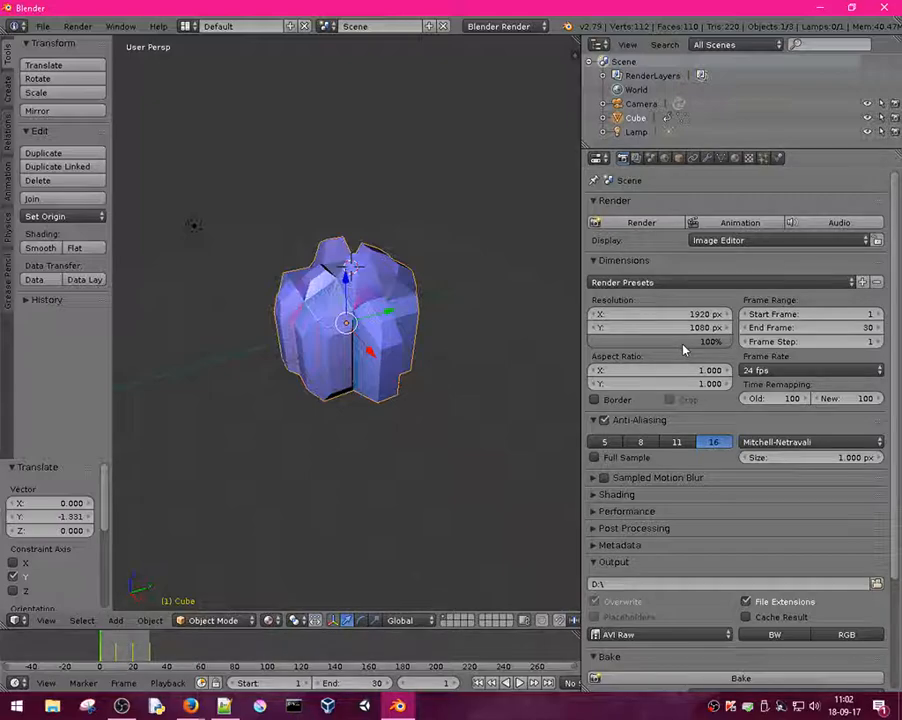
- Set the animation's frame rate to 60 fps and review the output settings
scroll(685, 350, "down", 5)
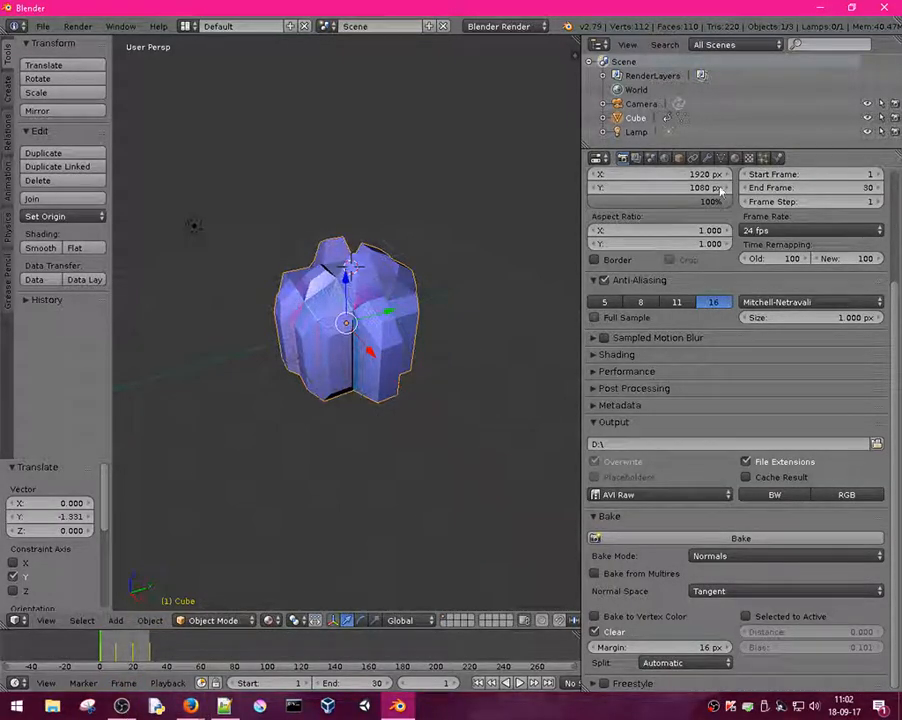
scroll(674, 363, "up", 3)
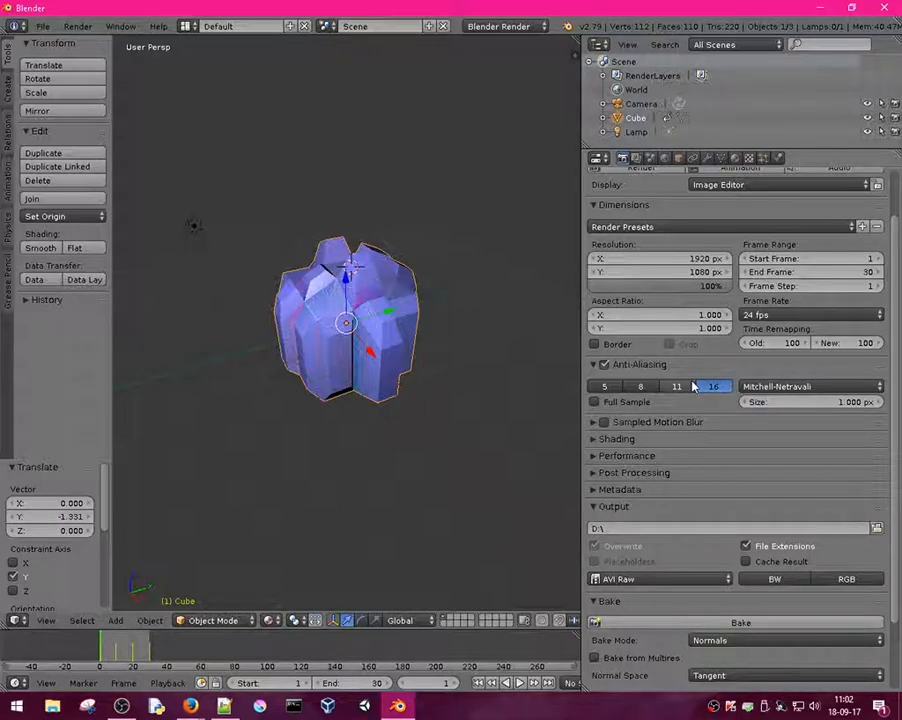
scroll(693, 386, "down", 1)
left_click(800, 286)
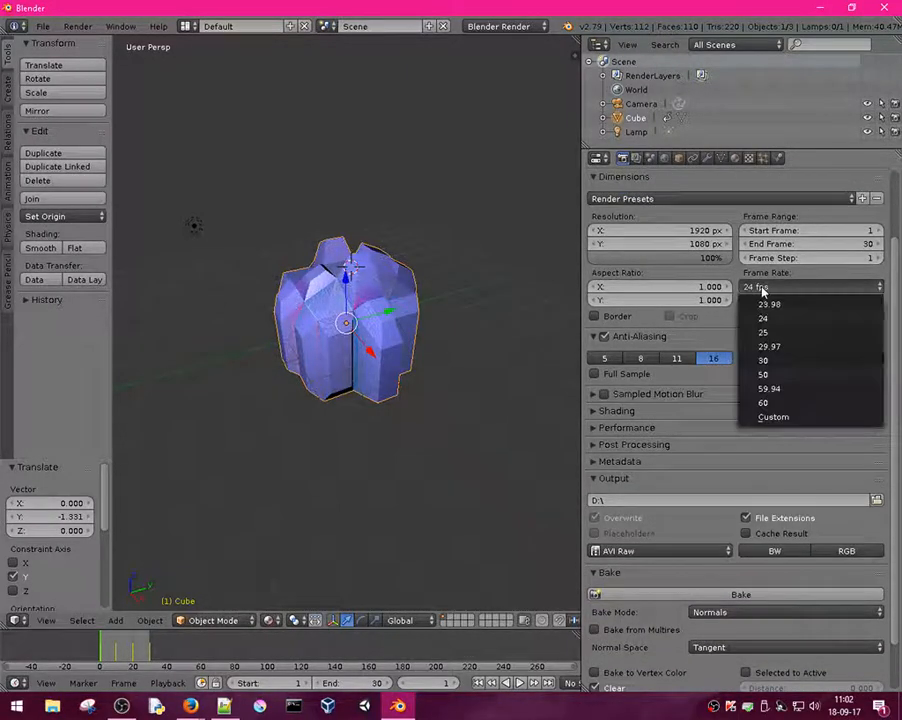
left_click(788, 406)
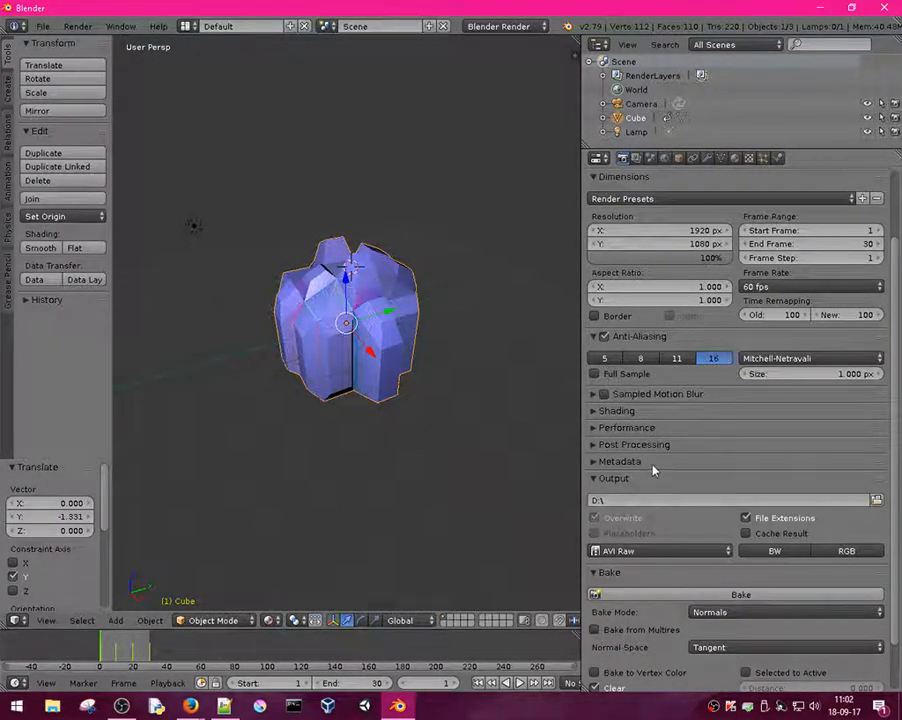
scroll(652, 462, "down", 2)
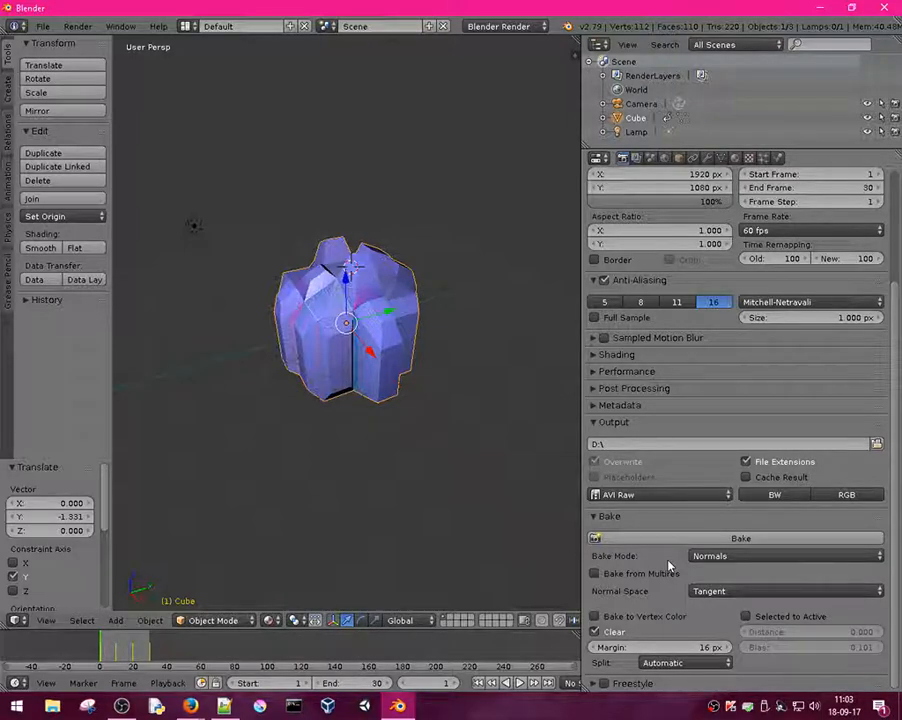
- Render the full 30-frame animation with the current output settings
scroll(690, 500, "up", 5)
scroll(711, 233, "down", 5)
scroll(662, 374, "up", 5)
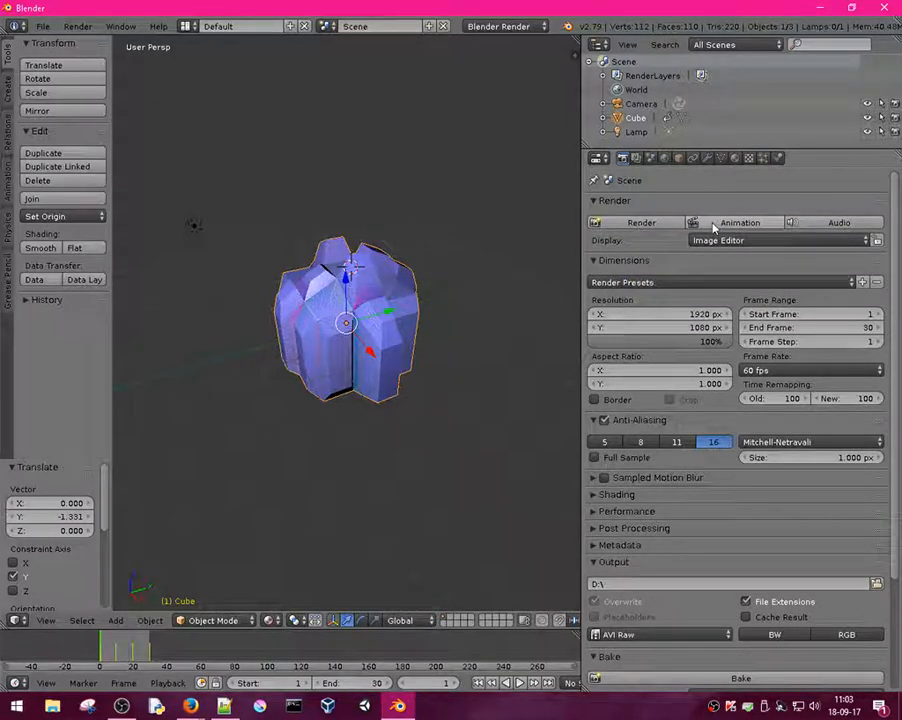
left_click(717, 223)
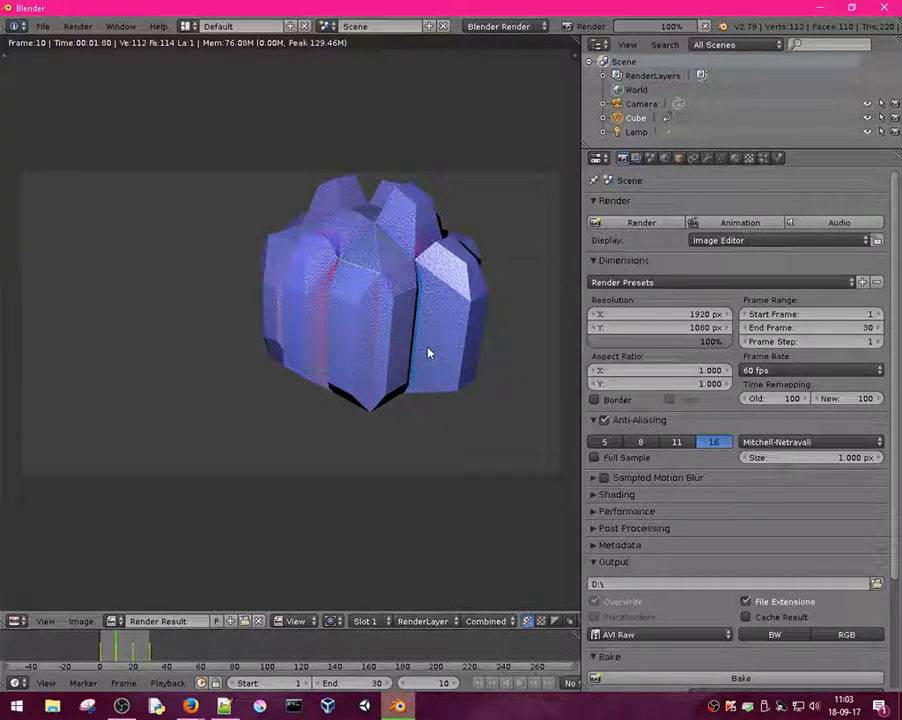
- Check the processor and memory load in the Windows Task Manager during the render, and close it
right_click(510, 714)
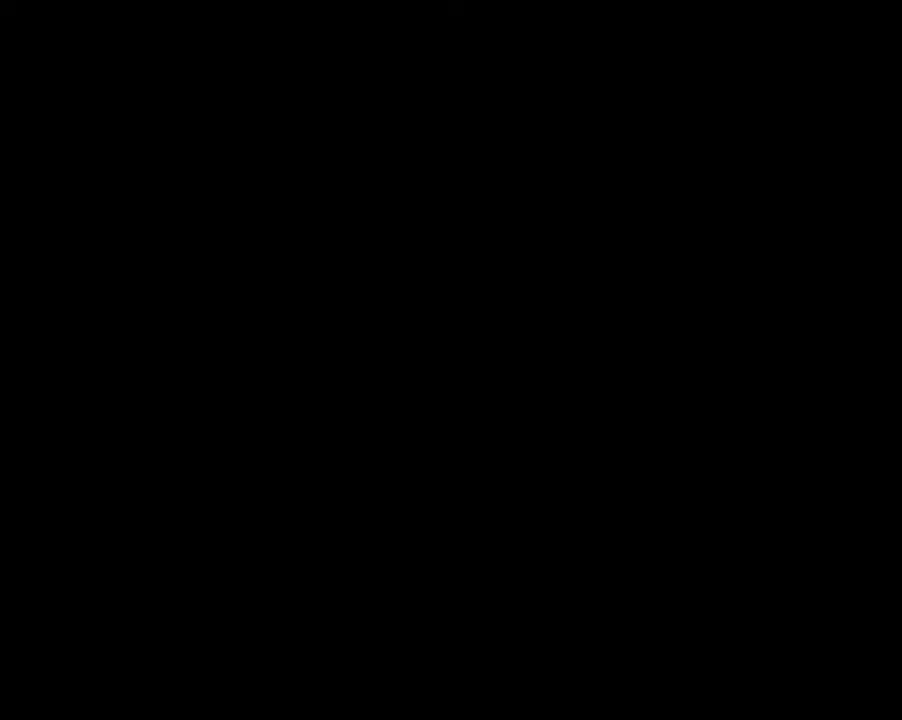
left_click_drag(272, 30, 541, 80)
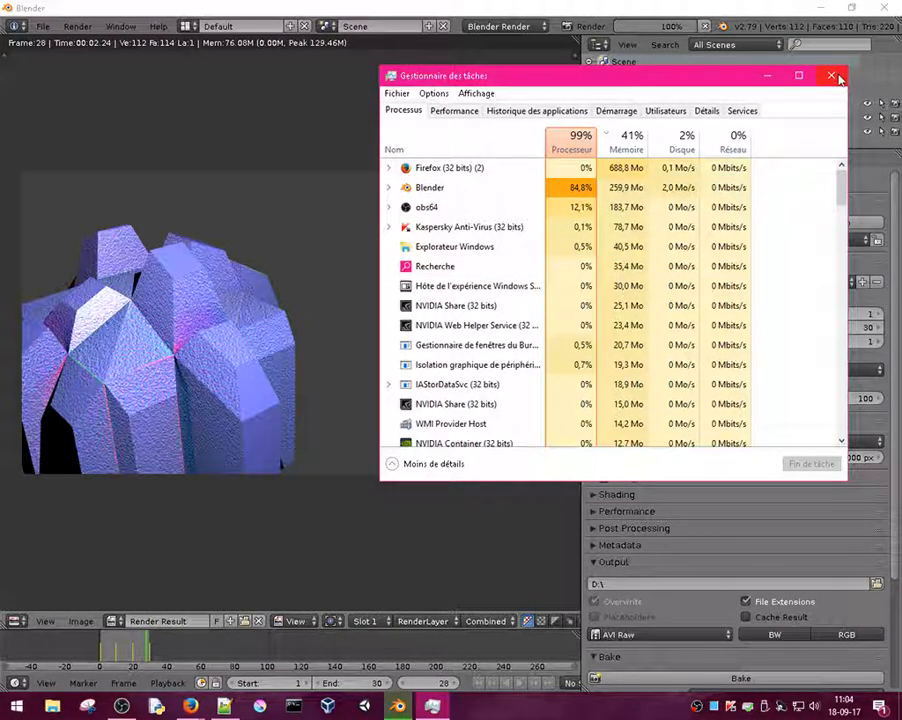
left_click(836, 77)
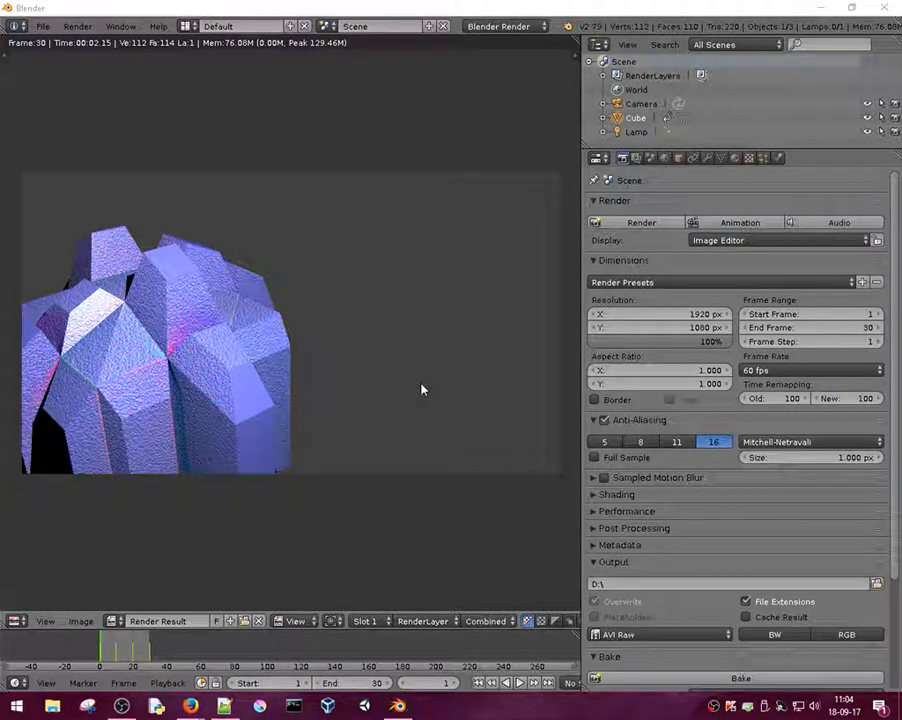
- Browse the drives for the render output path and accept D:\ as the output folder
scroll(658, 495, "down", 4)
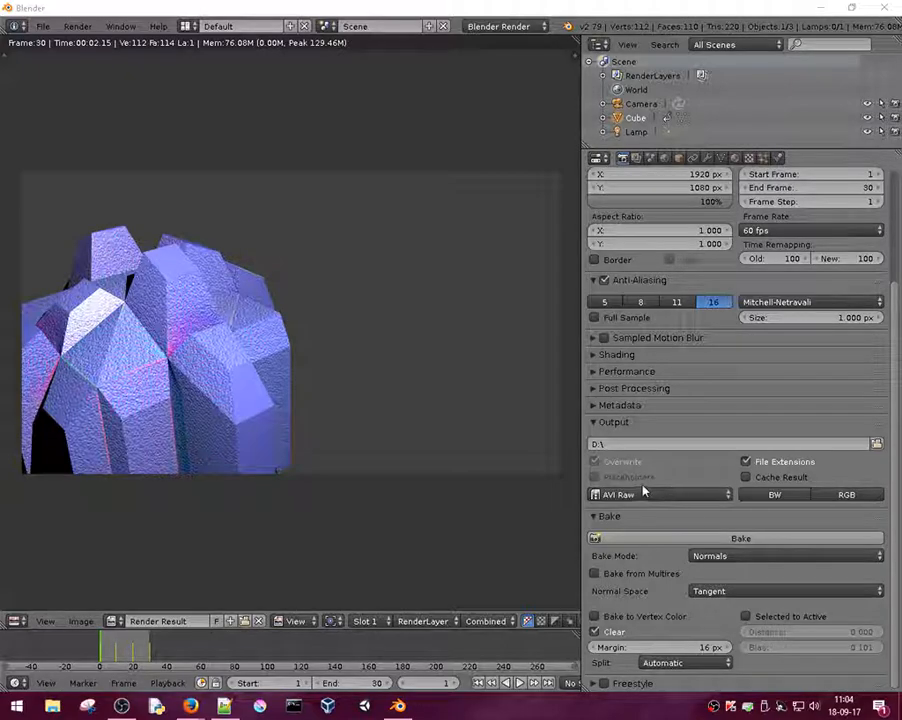
left_click(876, 443)
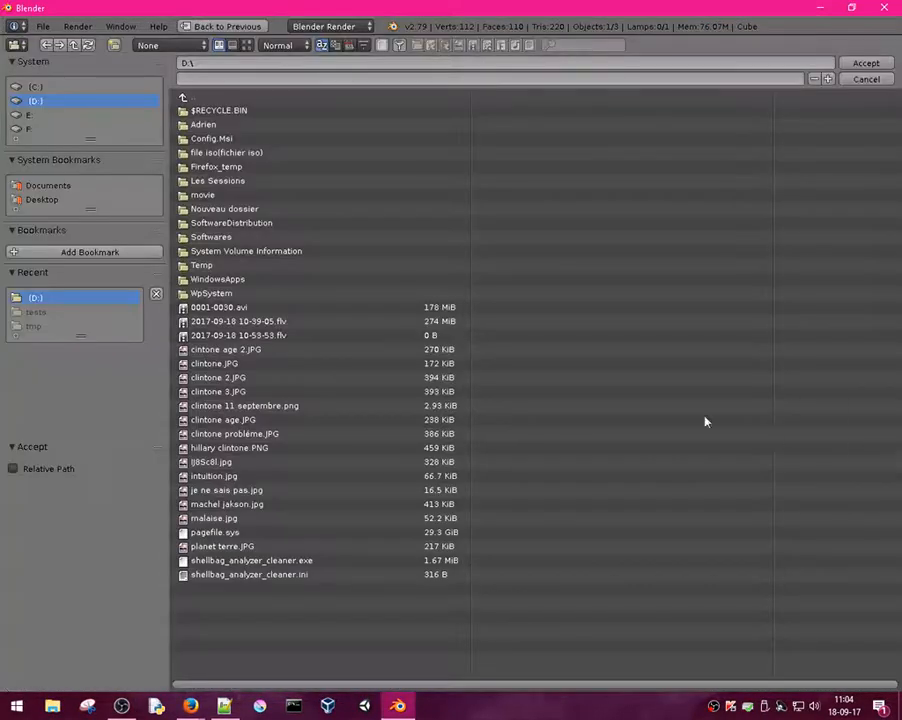
left_click(35, 88)
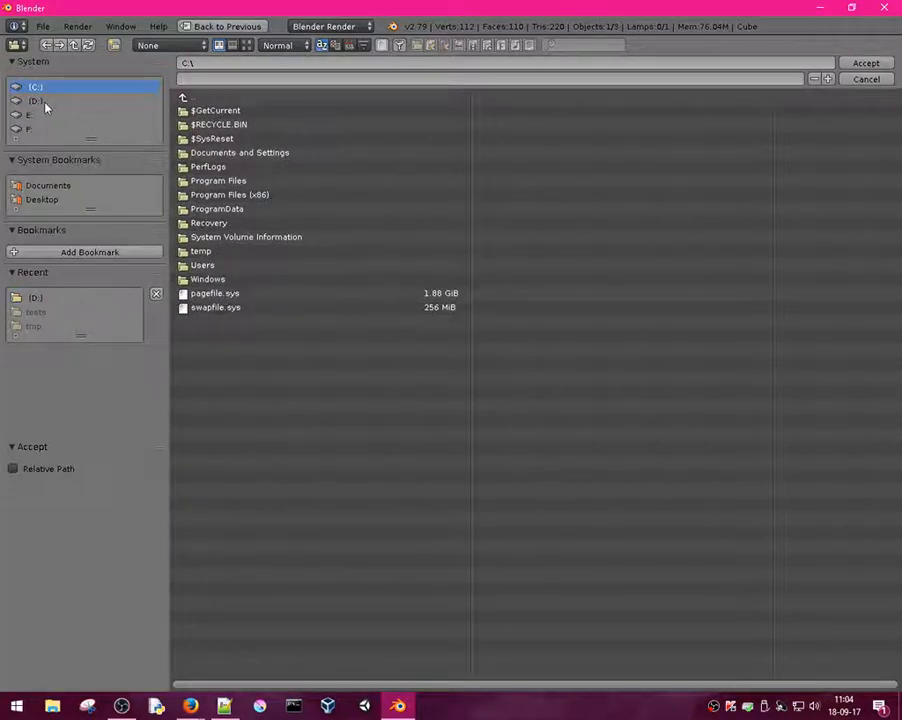
left_click(40, 102)
key("Return")
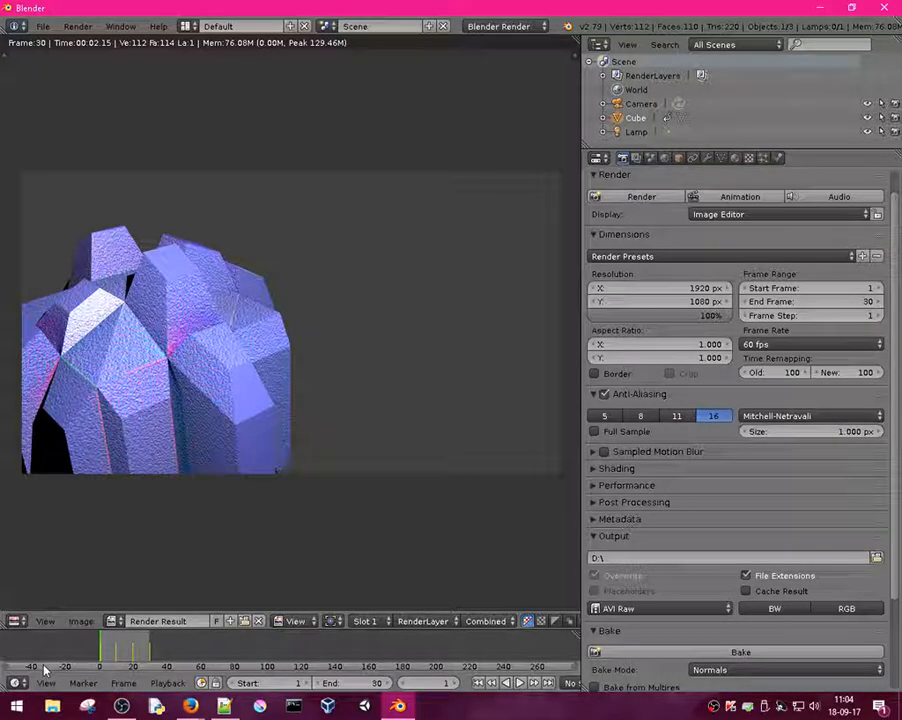
- Switch to File Explorer, open the rendered video 0001-0030 from drive D:, replay it and close the player
left_click(121, 706)
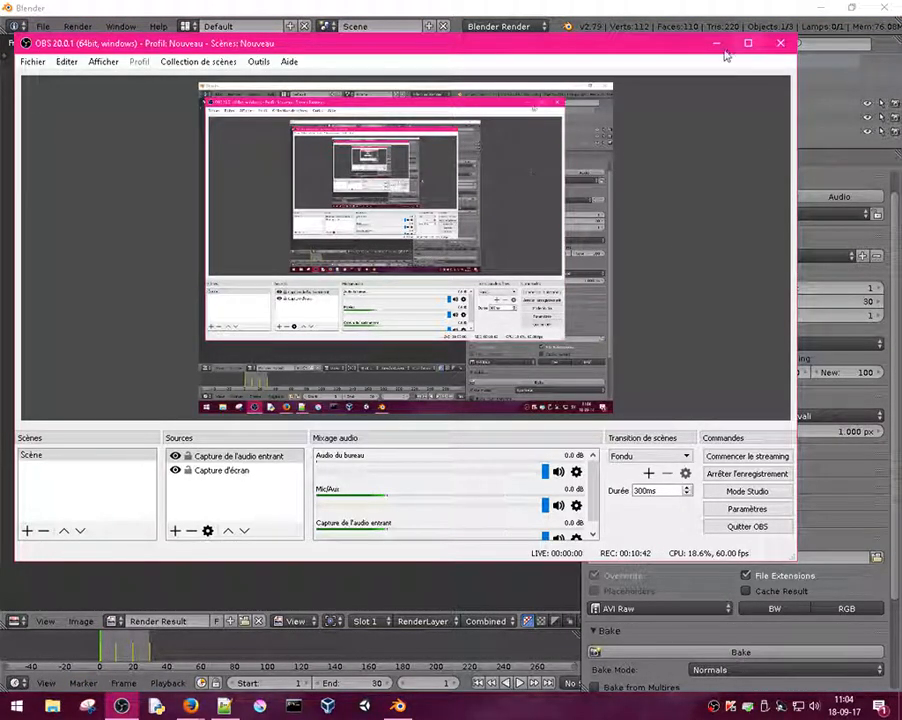
left_click(716, 43)
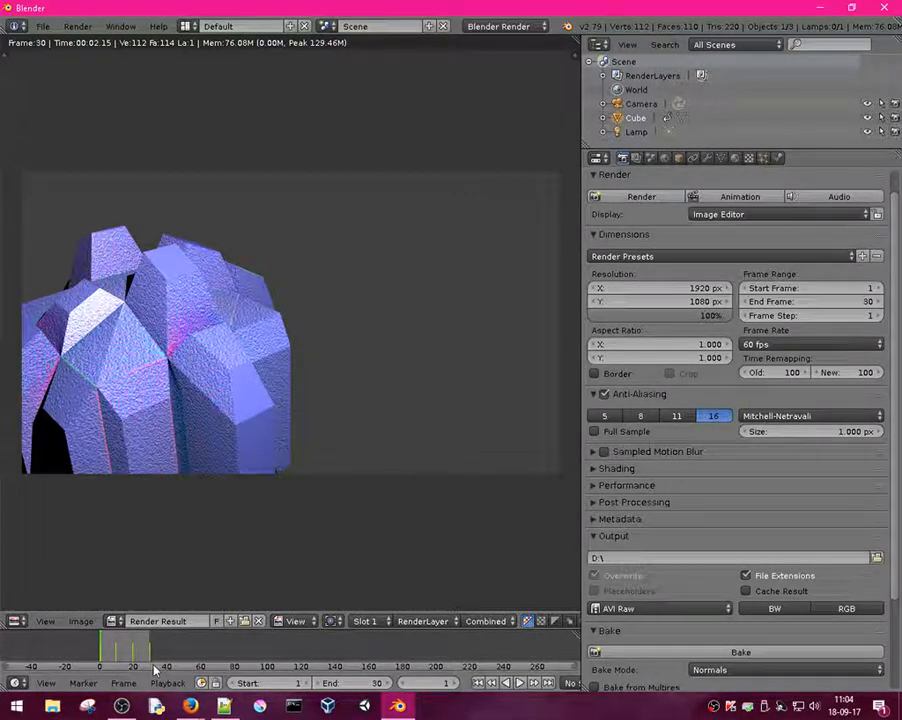
left_click(52, 706)
double_click(485, 115)
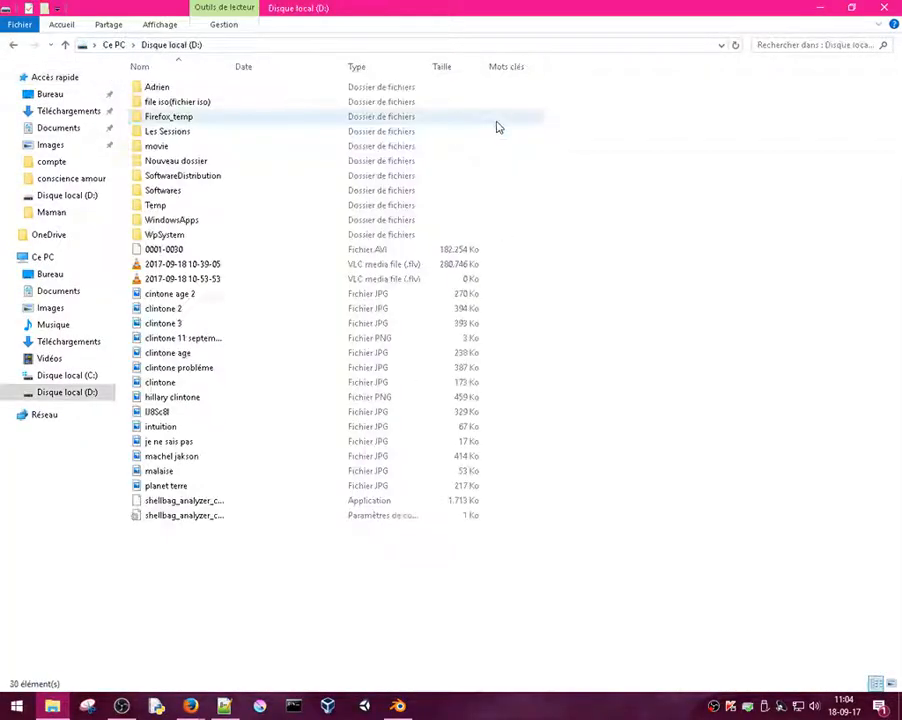
double_click(165, 249)
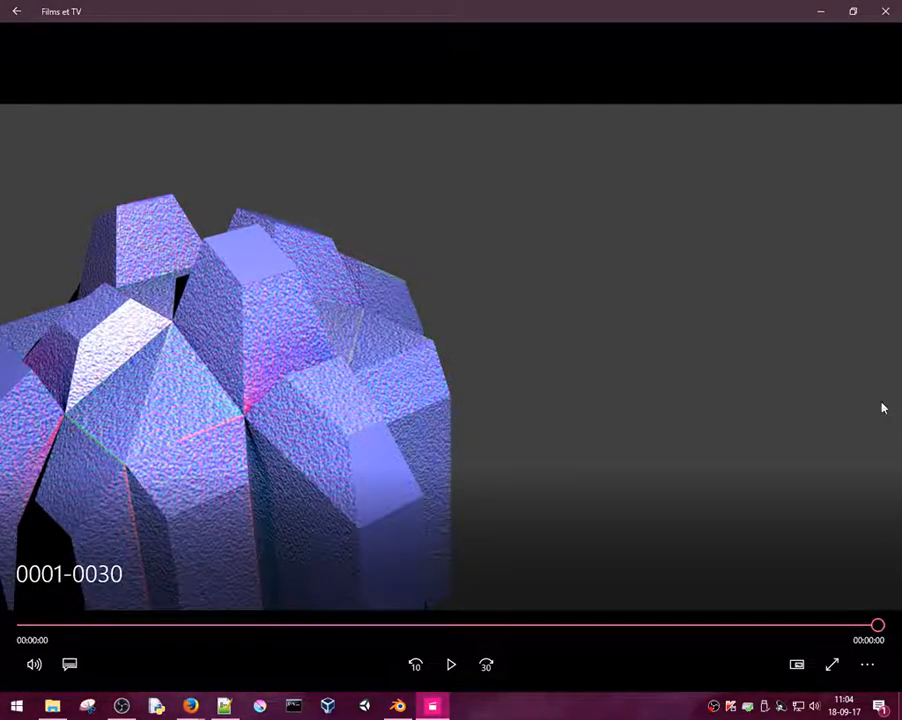
left_click(451, 664)
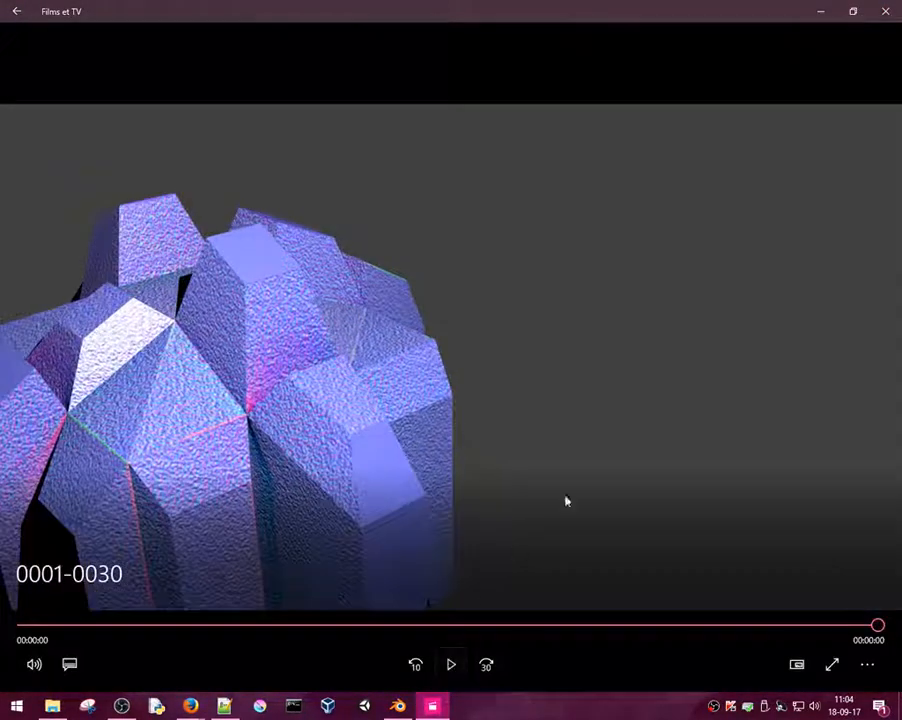
left_click(886, 12)
left_click(820, 10)
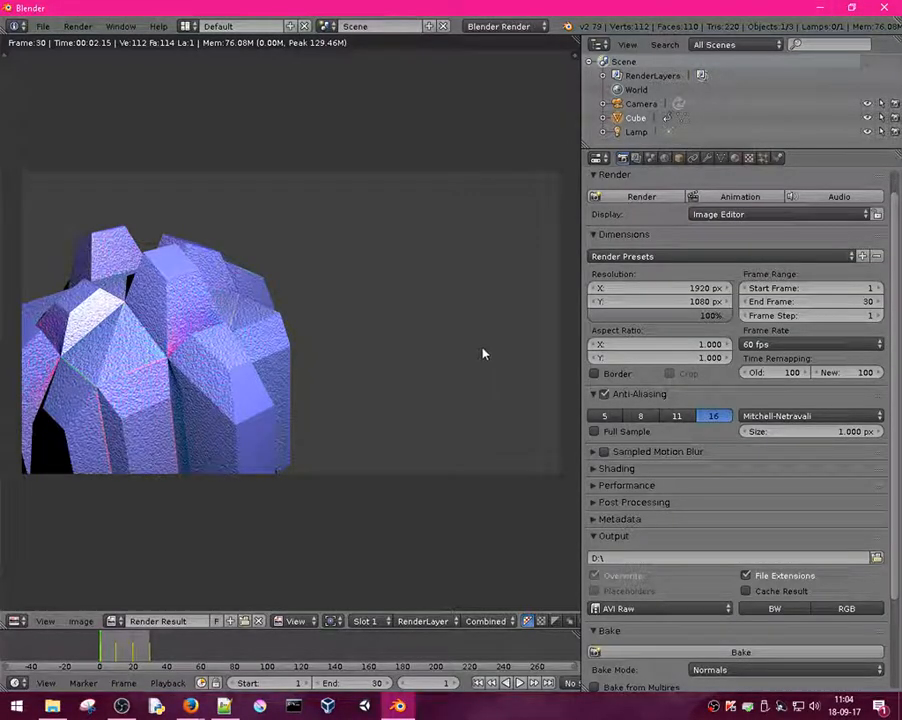
- Change the render result area back to the 3D View and show the object's texture settings
left_click(15, 621)
left_click(30, 602)
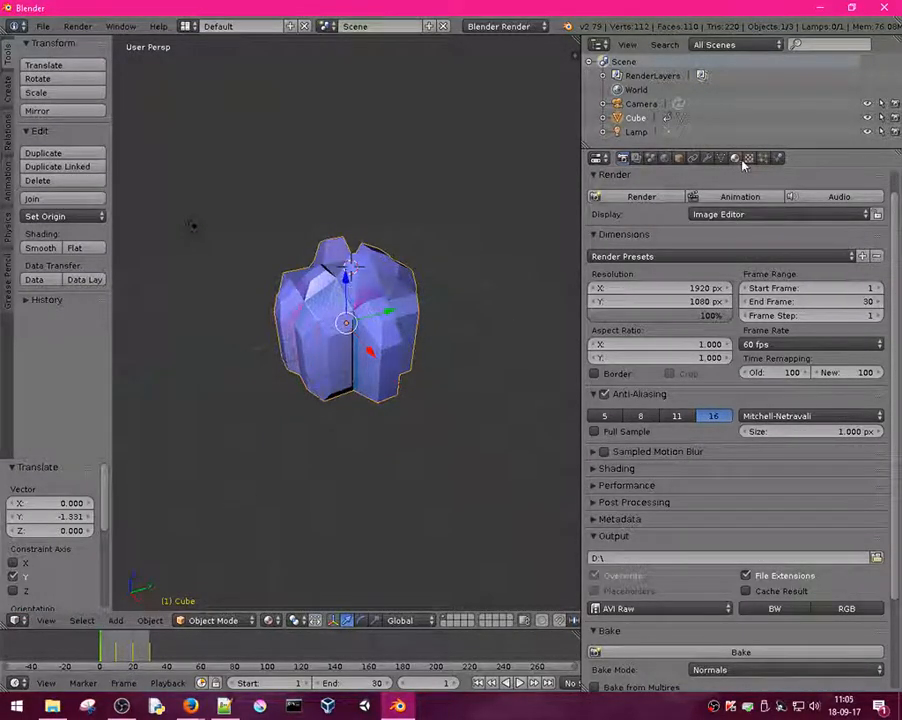
middle_click_drag(525, 294, 389, 312)
scroll(440, 278, "up", 6)
scroll(441, 278, "down", 2)
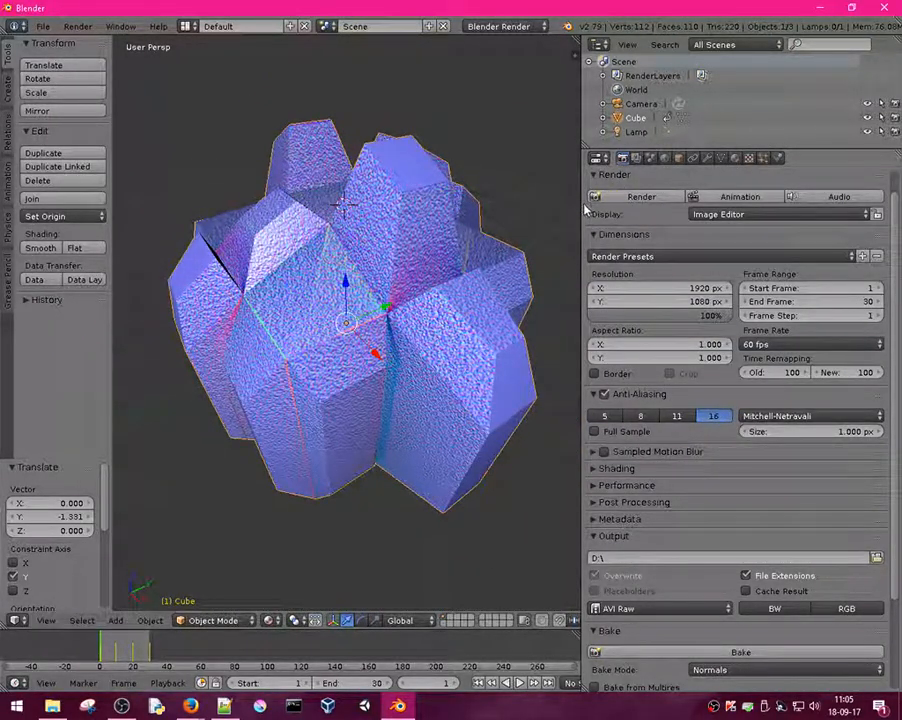
left_click(749, 158)
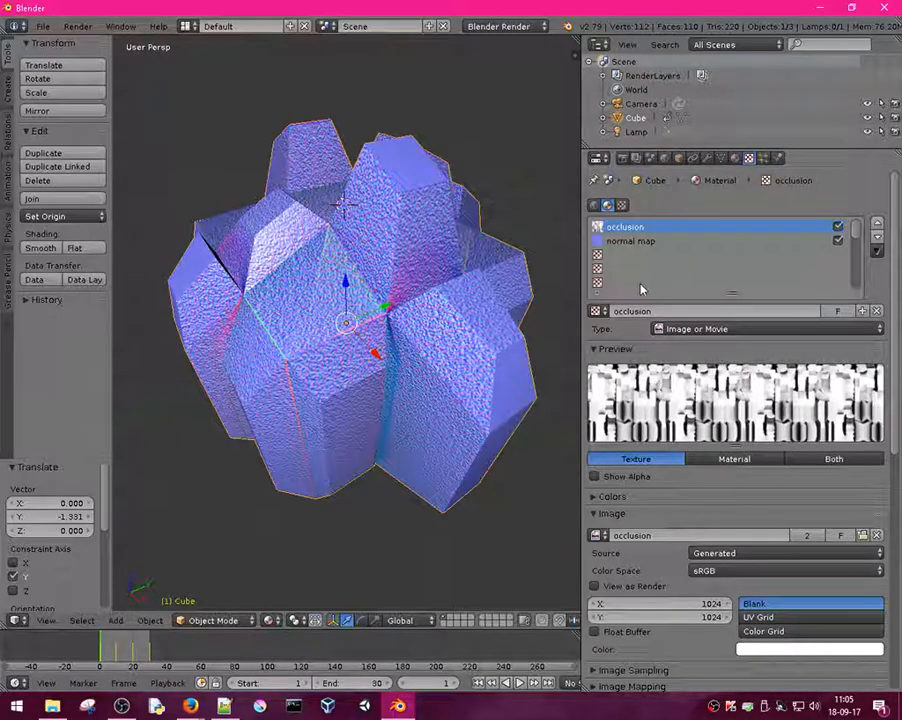
scroll(781, 281, "down", 1)
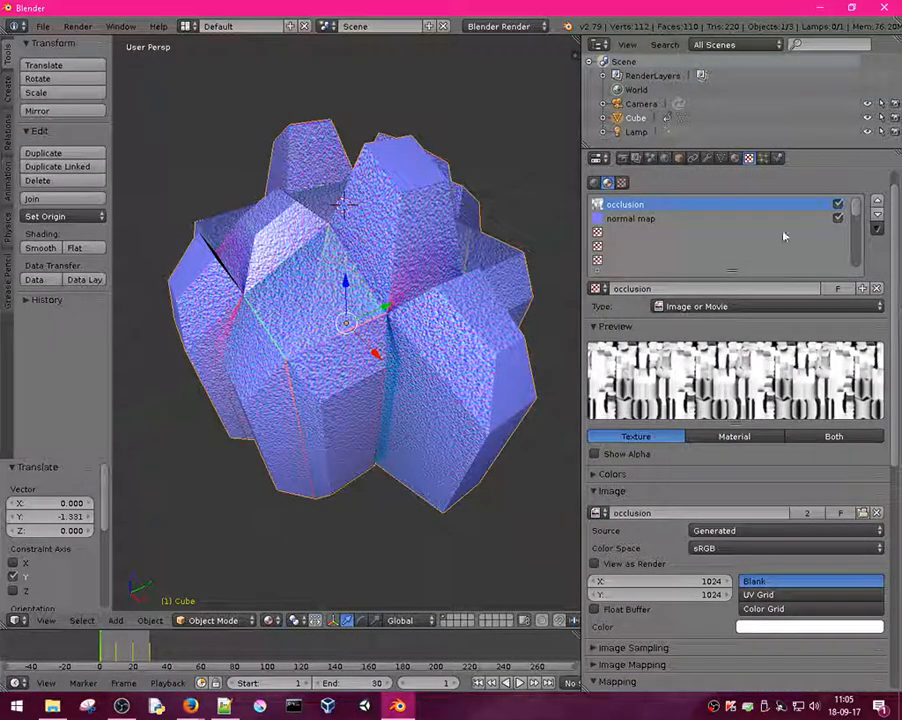
- Split the 3D View, turn the new area into an image editor, and display the normal map followed by the occlusion image
left_click_drag(578, 40, 276, 170)
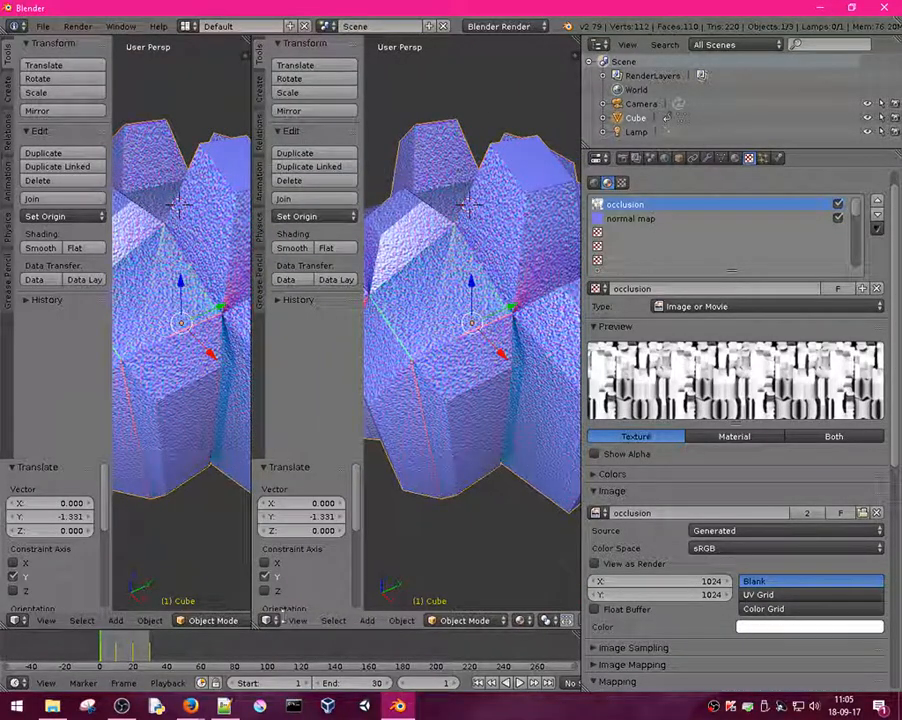
left_click(270, 620)
left_click(330, 511)
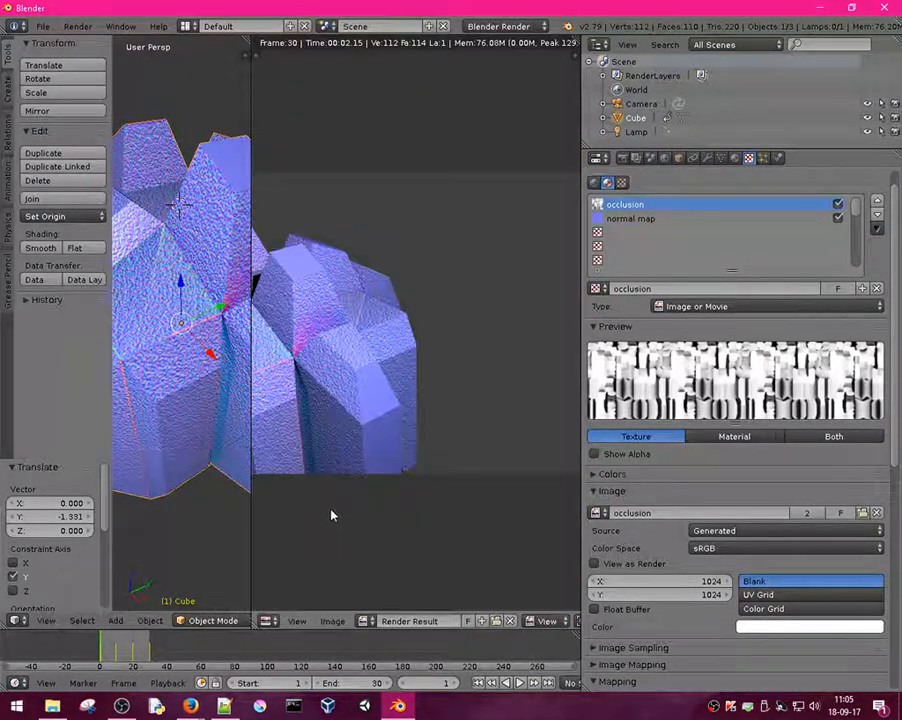
left_click(509, 621)
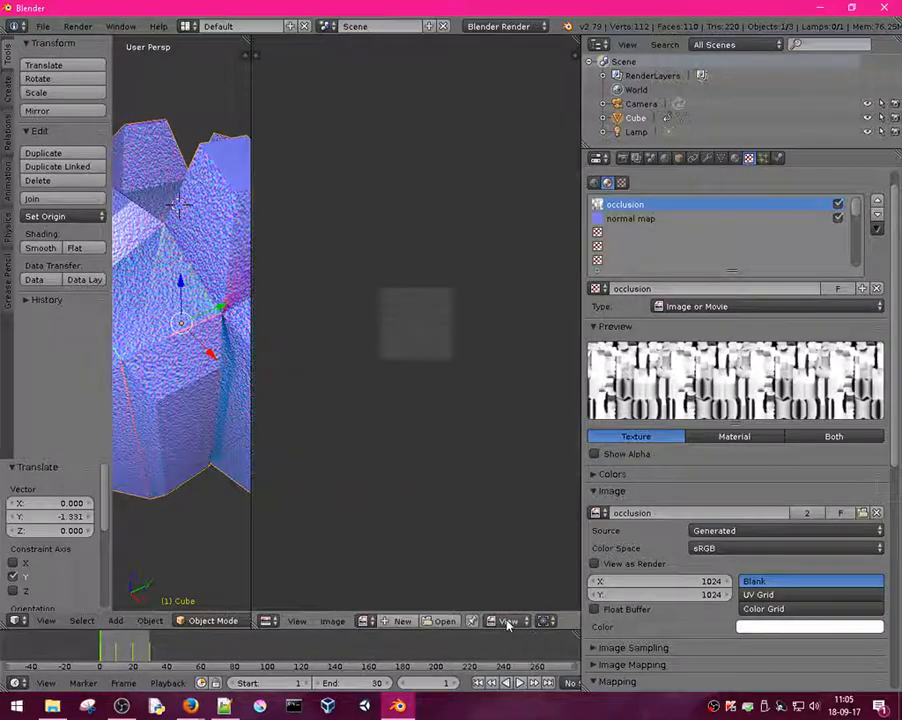
left_click(367, 621)
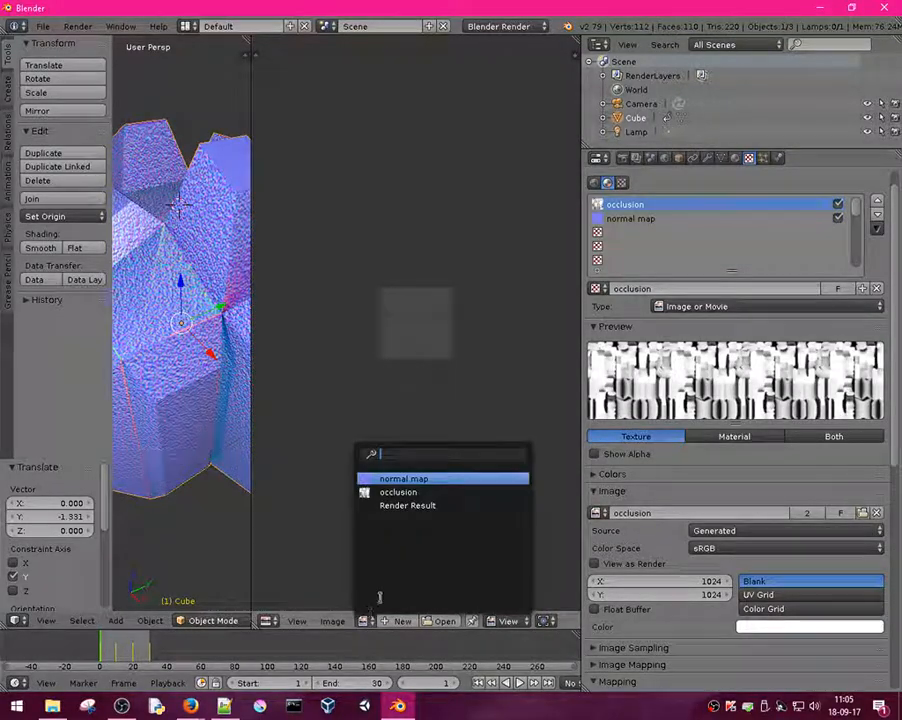
left_click(405, 479)
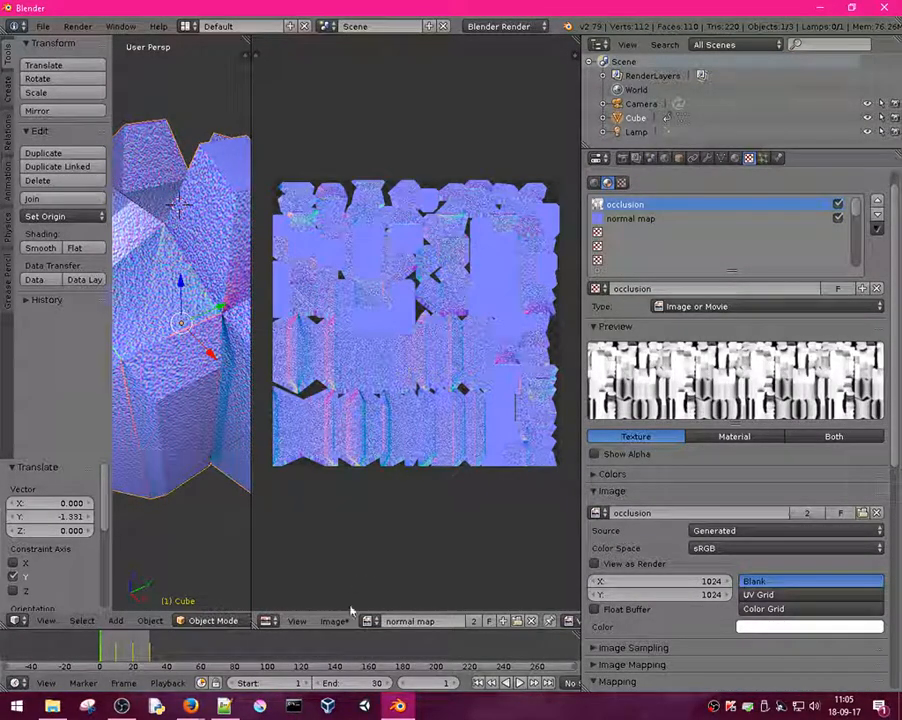
left_click(367, 621)
left_click(405, 489)
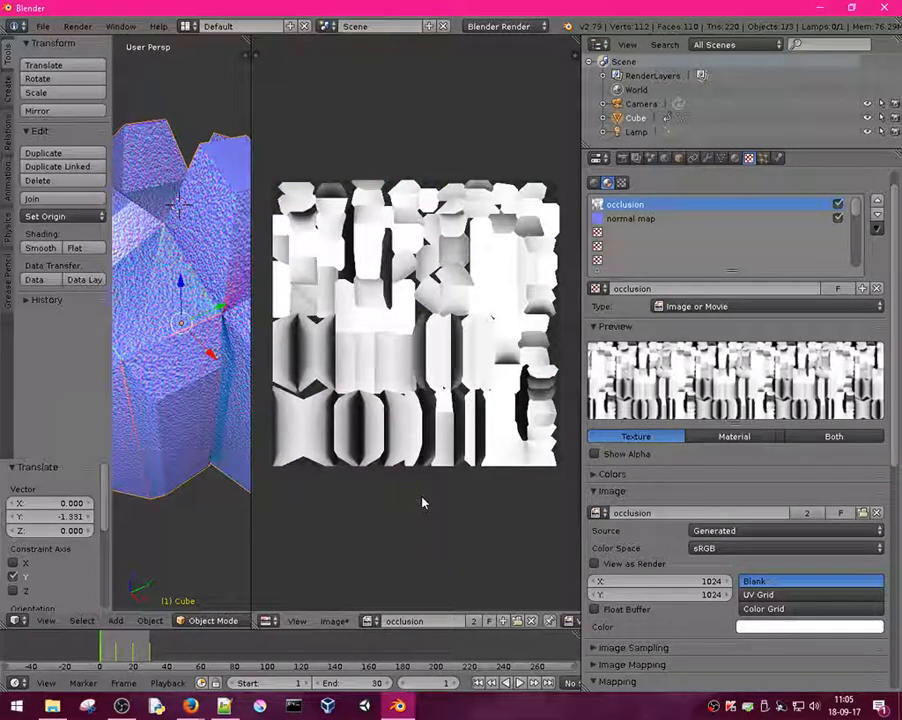
left_click(297, 621)
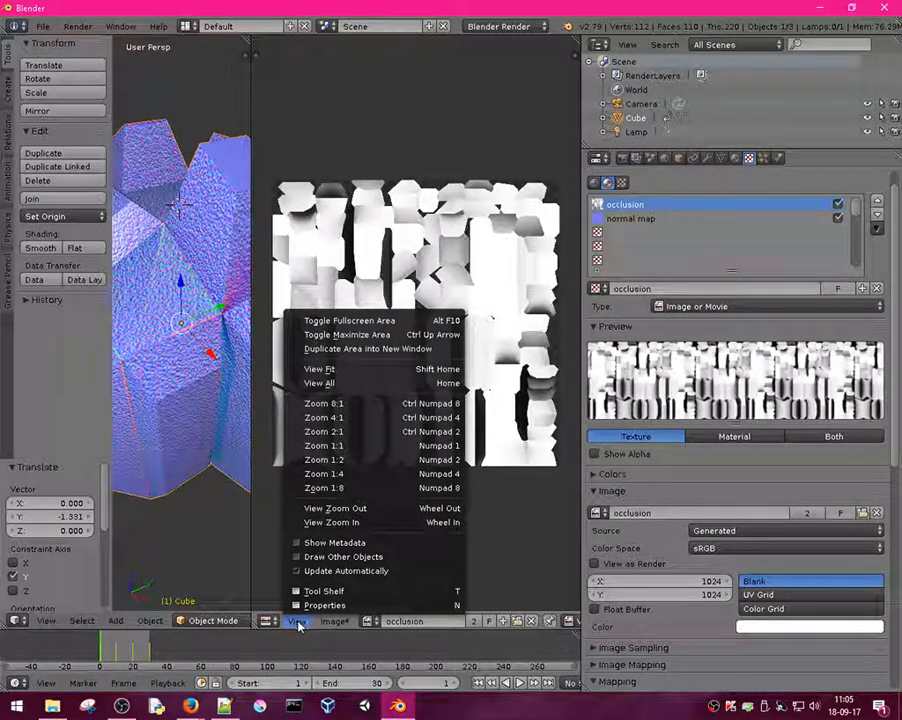
mouse_move(333, 621)
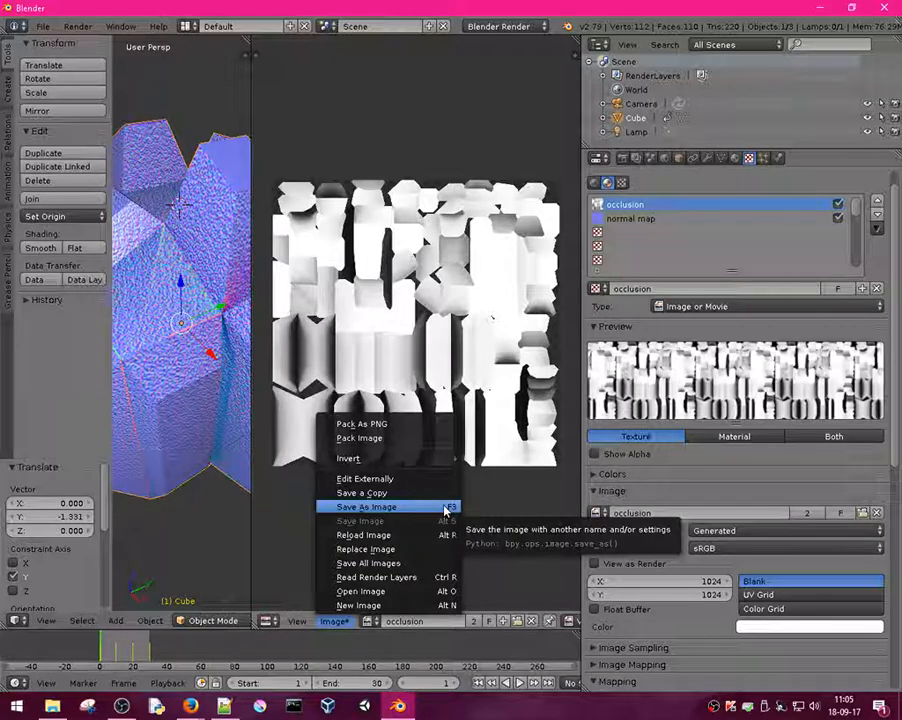
left_click(451, 508)
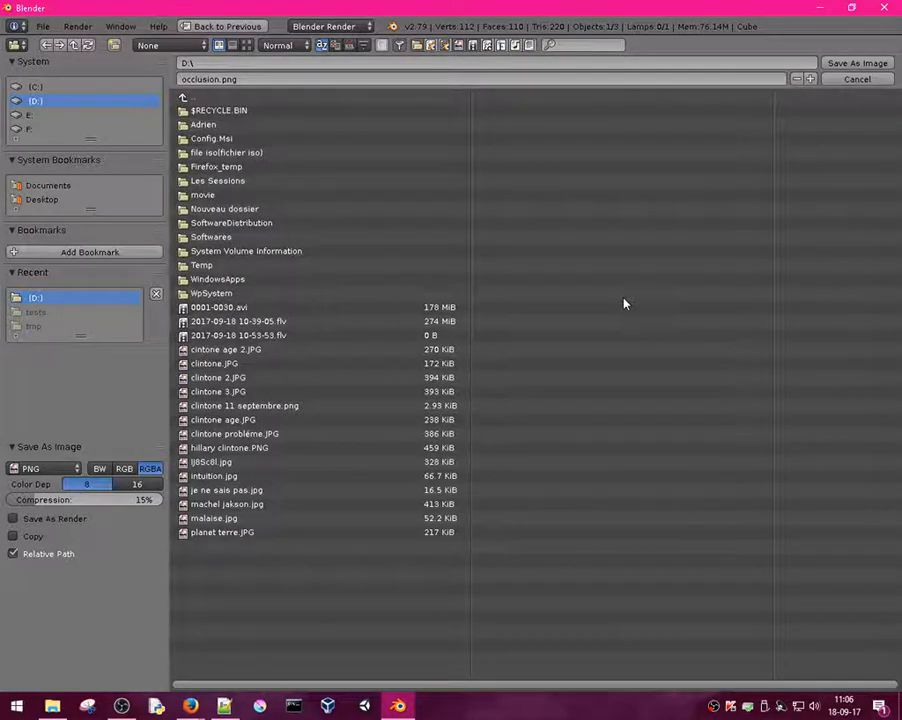
key("Escape")
- Widen the 3D View and inspect the textured object from several angles
left_click_drag(577, 295, 638, 298)
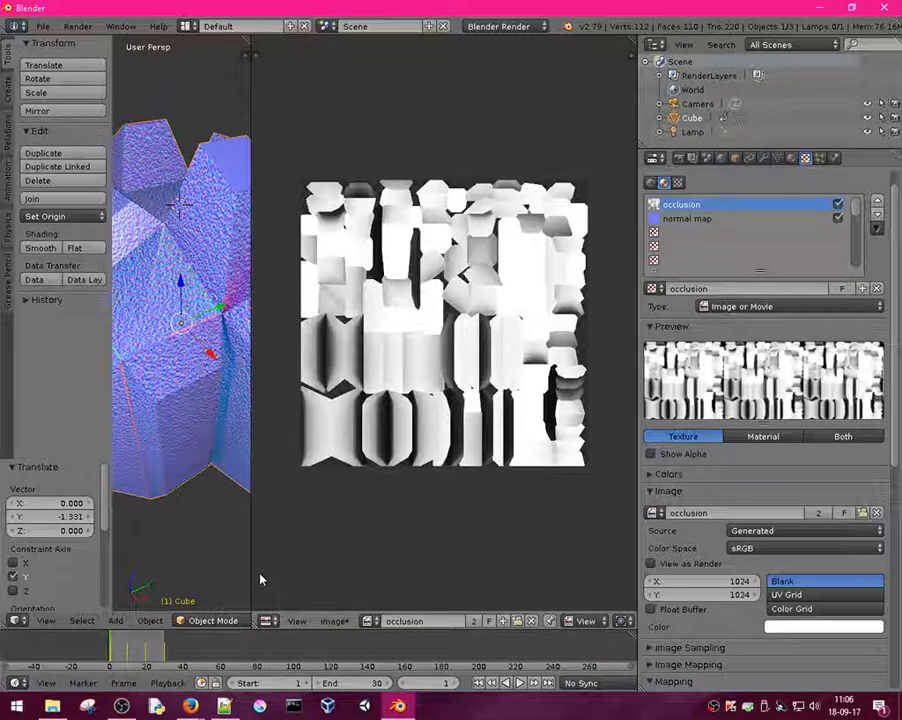
left_click_drag(250, 574, 525, 568)
middle_click_drag(344, 402, 366, 378)
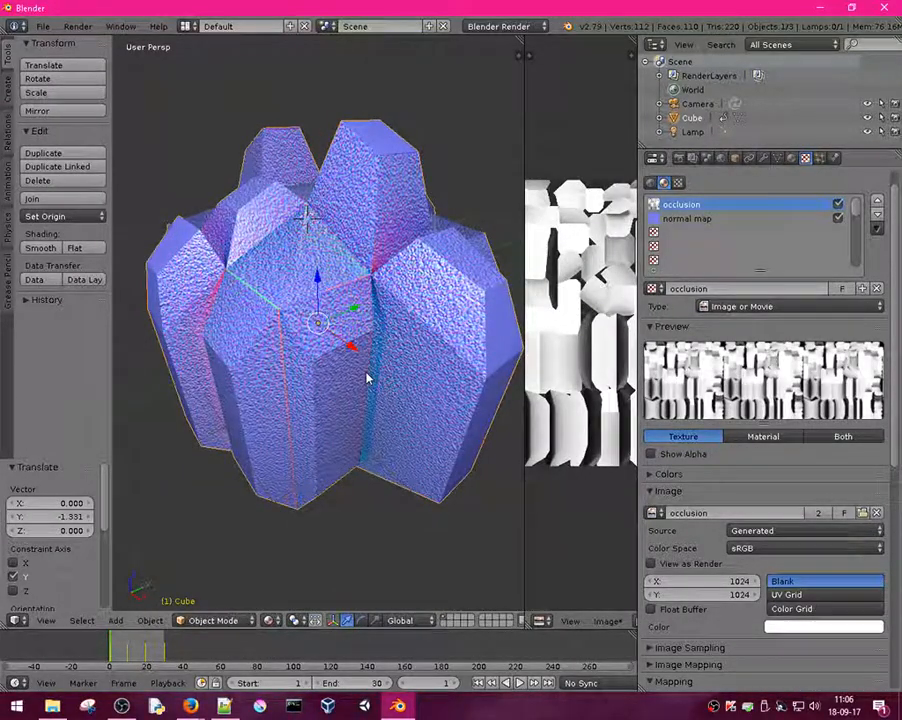
middle_click_drag(357, 372, 285, 340)
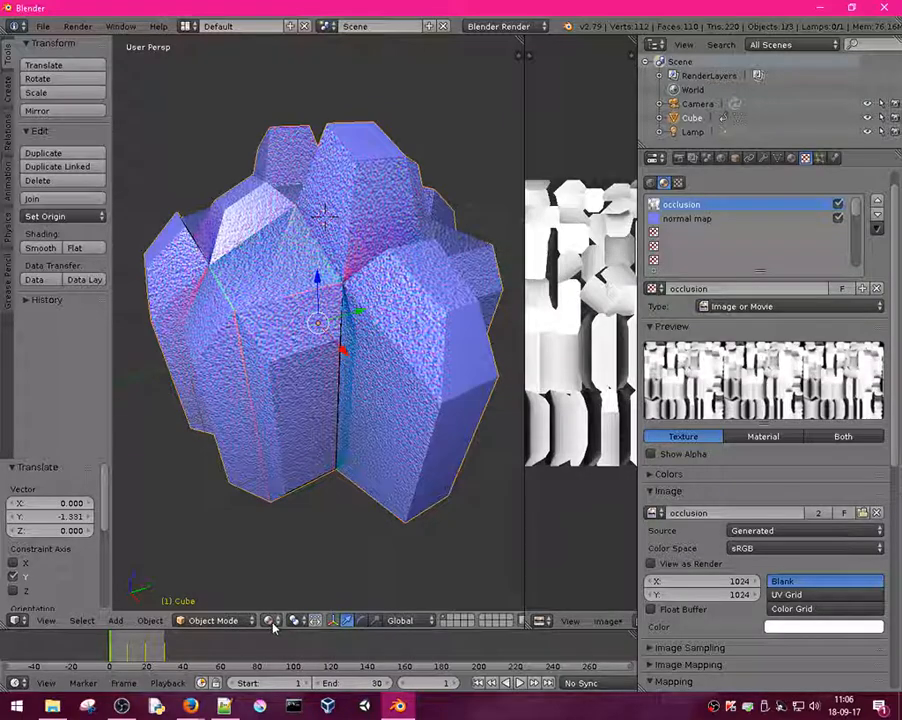
left_click(121, 706)
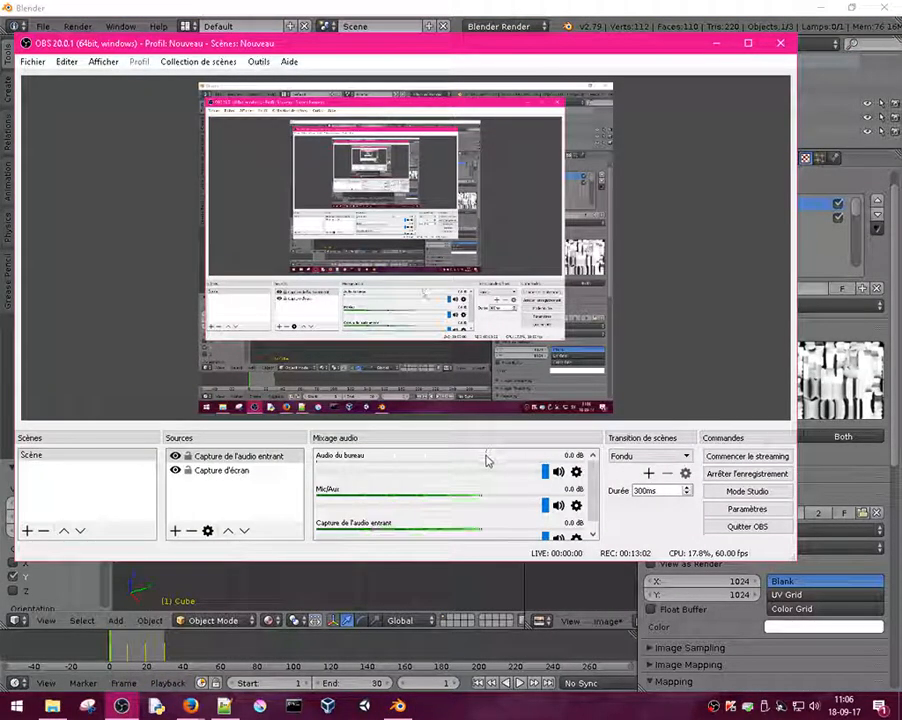
left_click(715, 45)
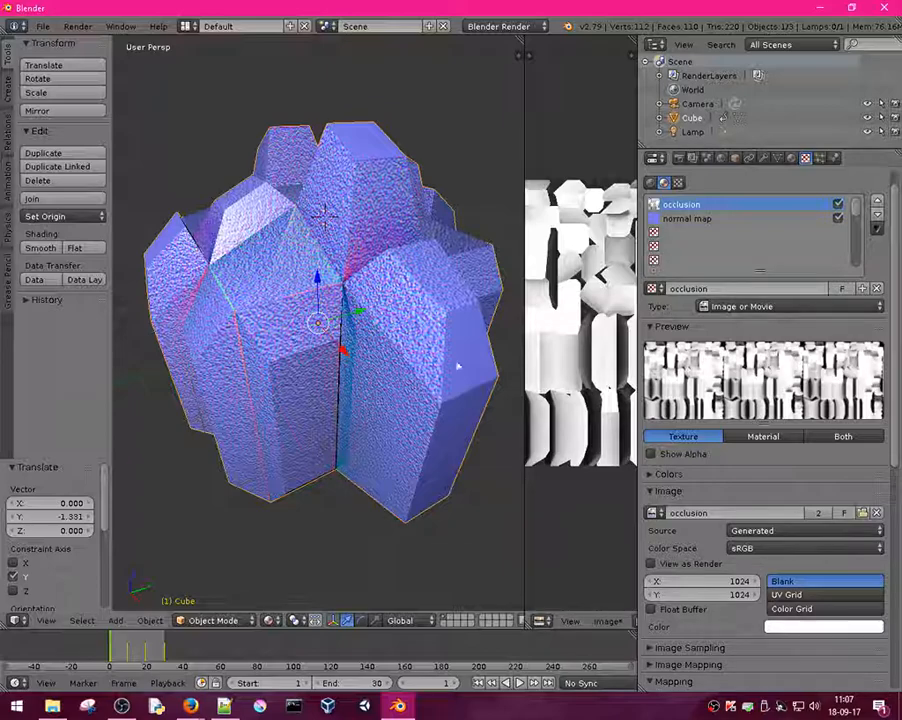
- Widen the image editor and save the occlusion image as occlusion.png on drive D:
left_click_drag(527, 141, 203, 143)
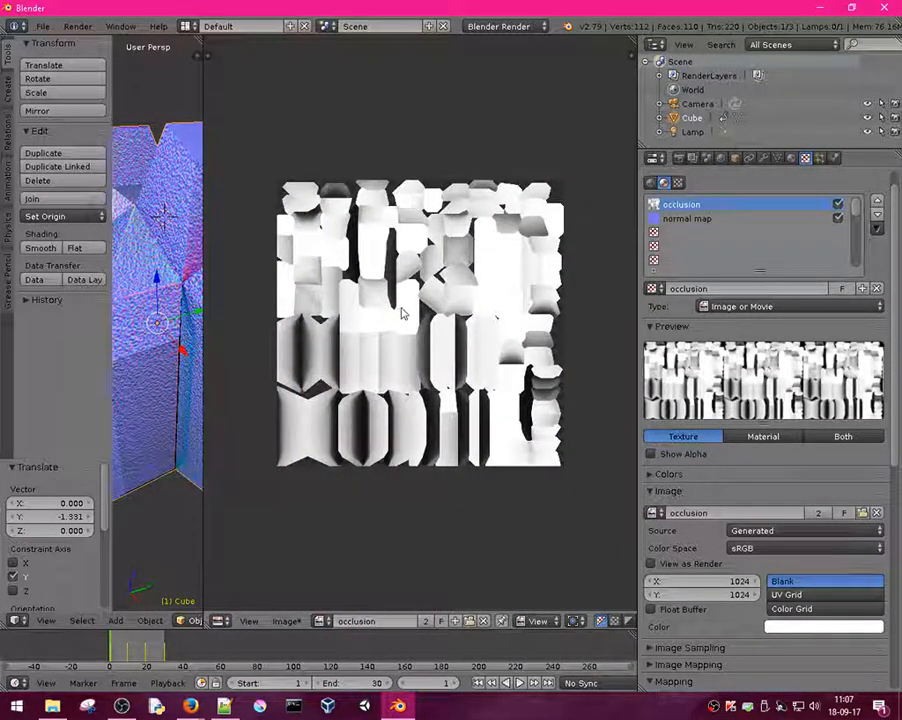
key("F3")
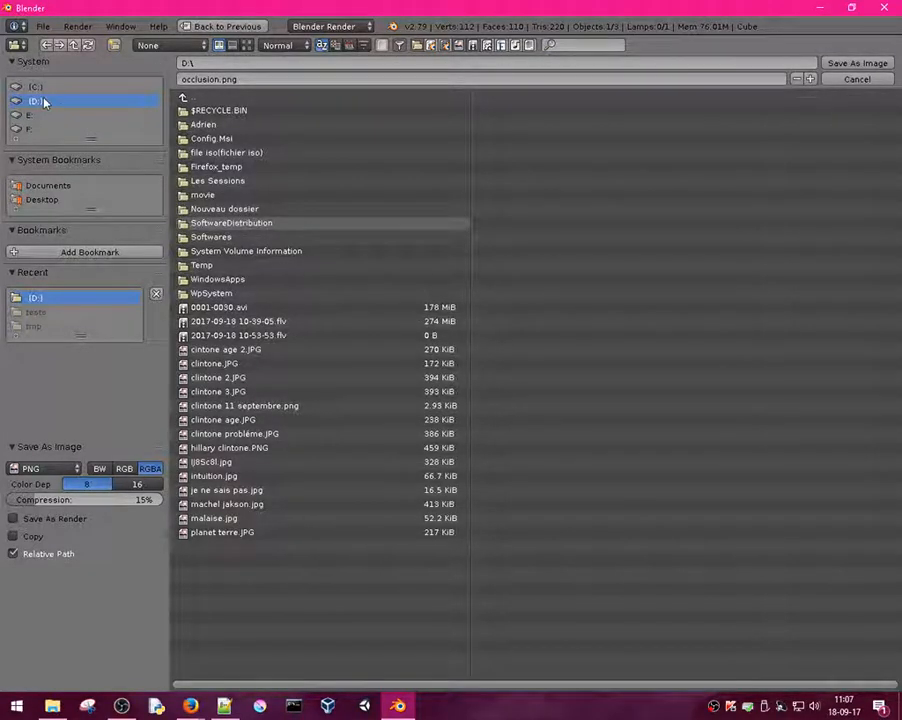
left_click(857, 63)
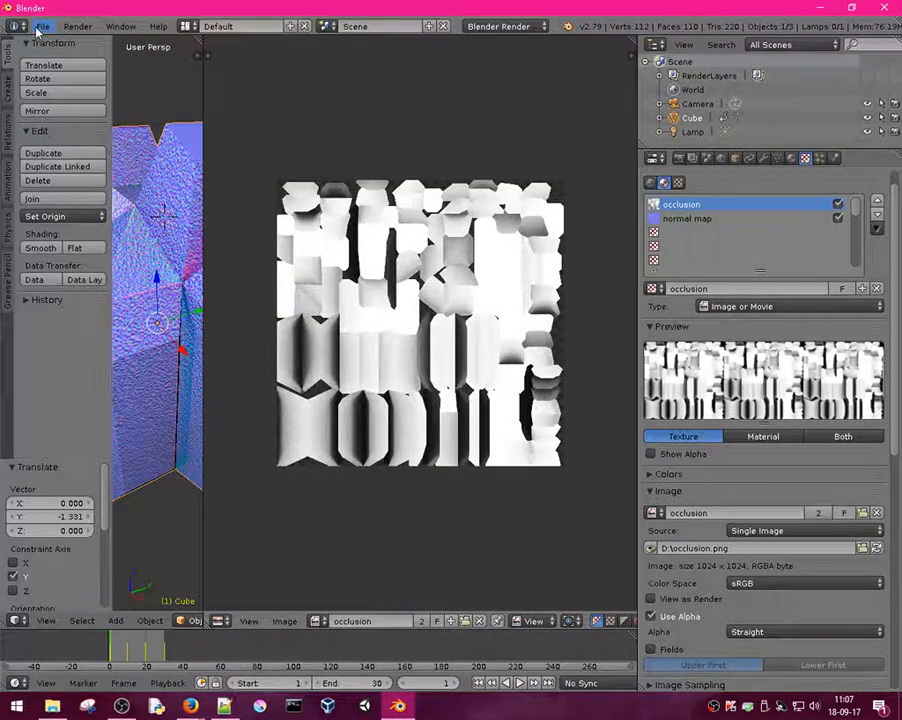
- Save the project as untitled.blend on drive D: and close Blender
left_click(42, 26)
left_click(73, 150)
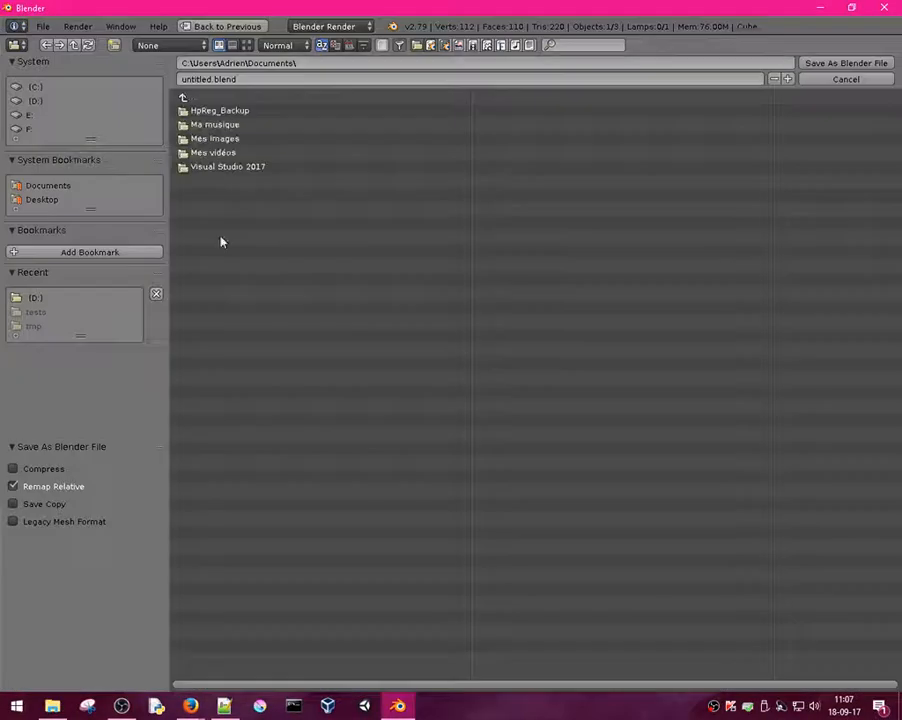
left_click(40, 101)
left_click(845, 79)
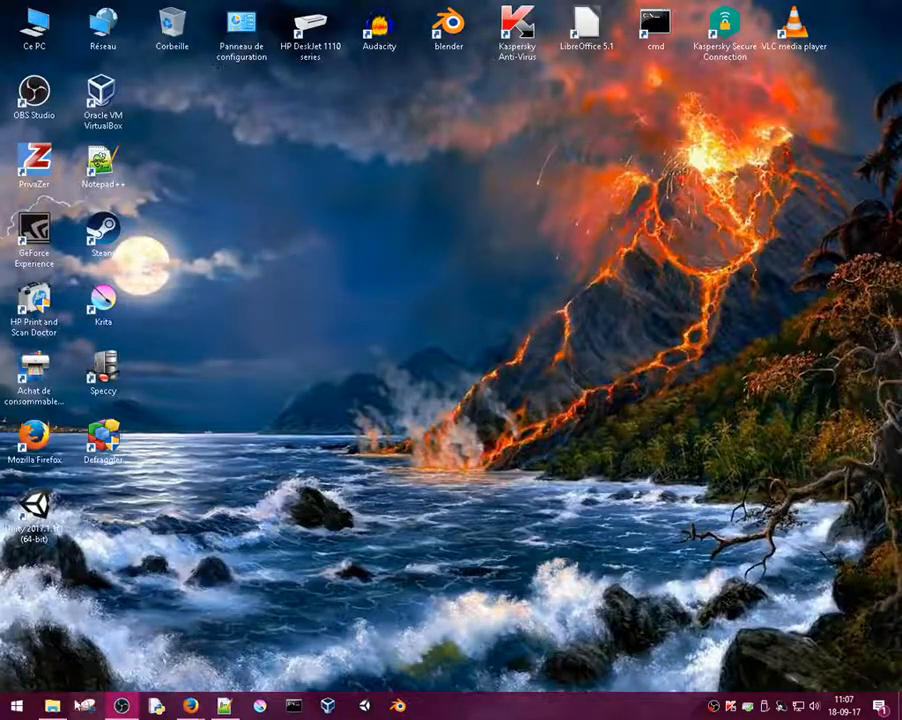
- Switch to File Explorer, reopen untitled.blend from drive D:, and display the normal map in the image editor
left_click(88, 706)
left_click(155, 548)
double_click(154, 550)
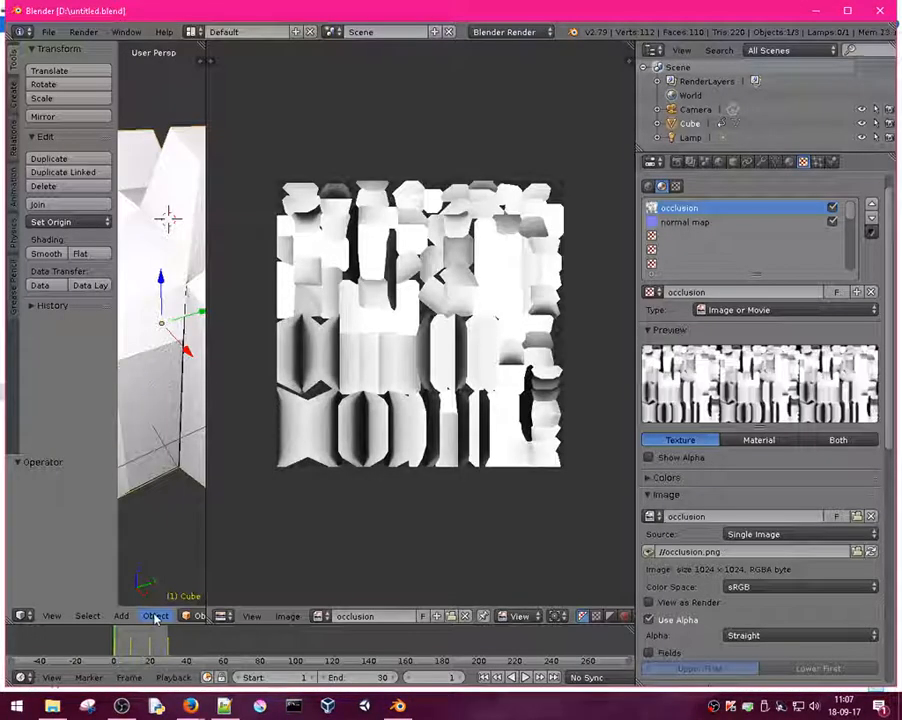
left_click(322, 616)
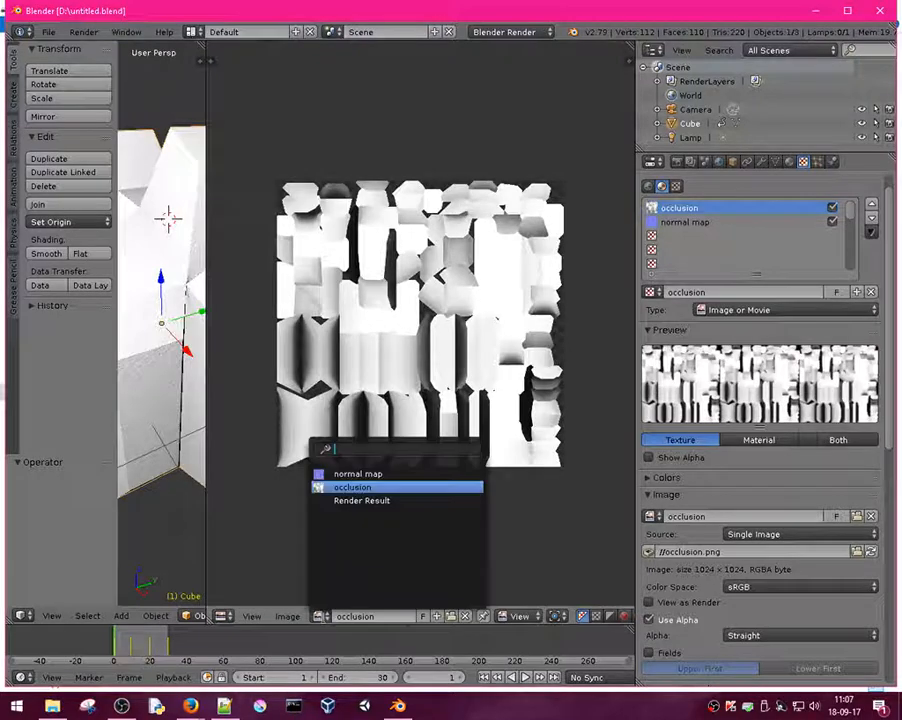
left_click(372, 462)
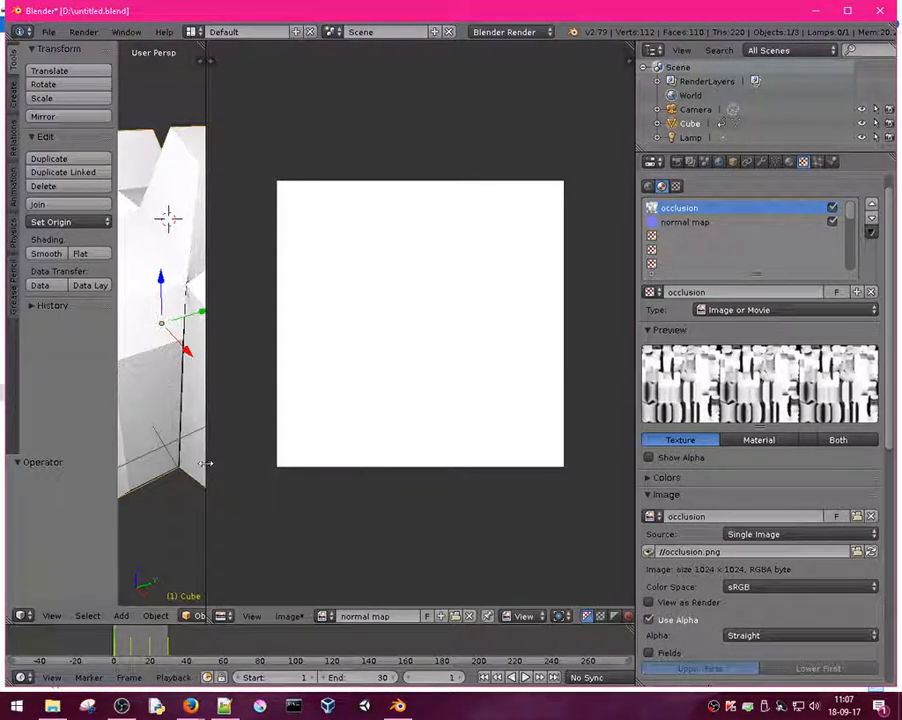
- Widen the 3D View, inspect the reloaded object from several angles, and quit Blender without saving
left_click_drag(205, 463, 438, 463)
mouse_move(242, 271)
middle_mouse_down()
mouse_move(200, 270)
mouse_move(251, 268)
middle_mouse_up()
left_click_drag(438, 263, 356, 261)
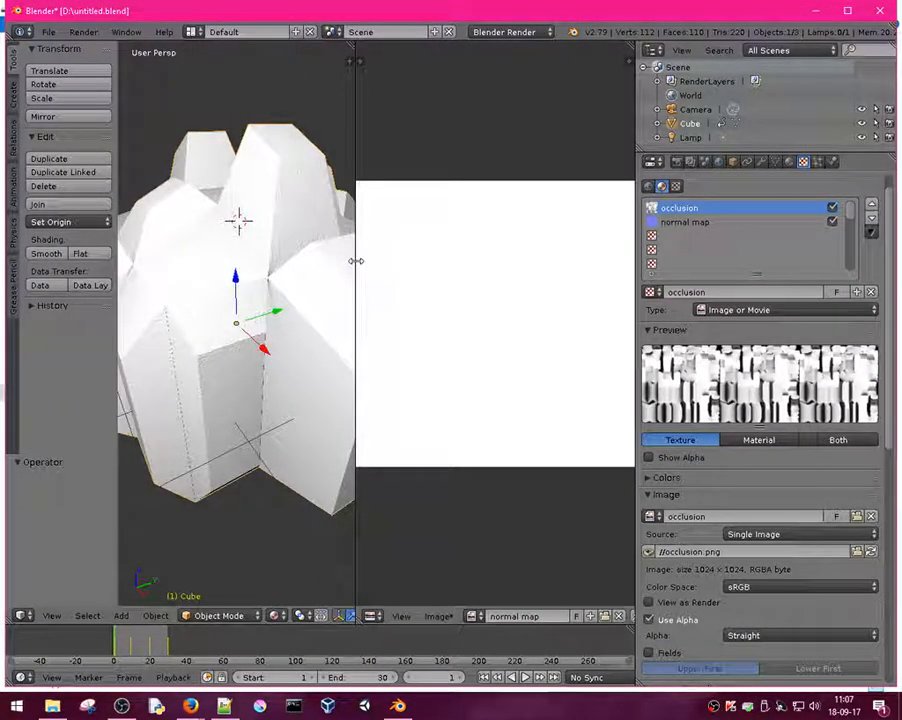
mouse_move(356, 261)
left_mouse_down()
mouse_move(312, 258)
mouse_move(343, 259)
left_mouse_up()
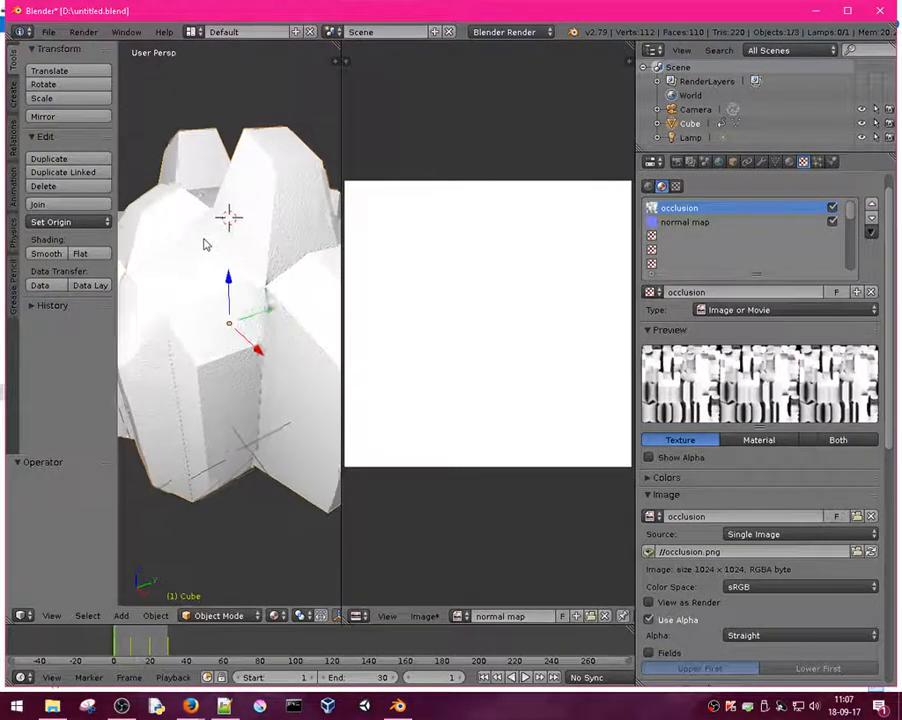
middle_click_drag(200, 242, 217, 250)
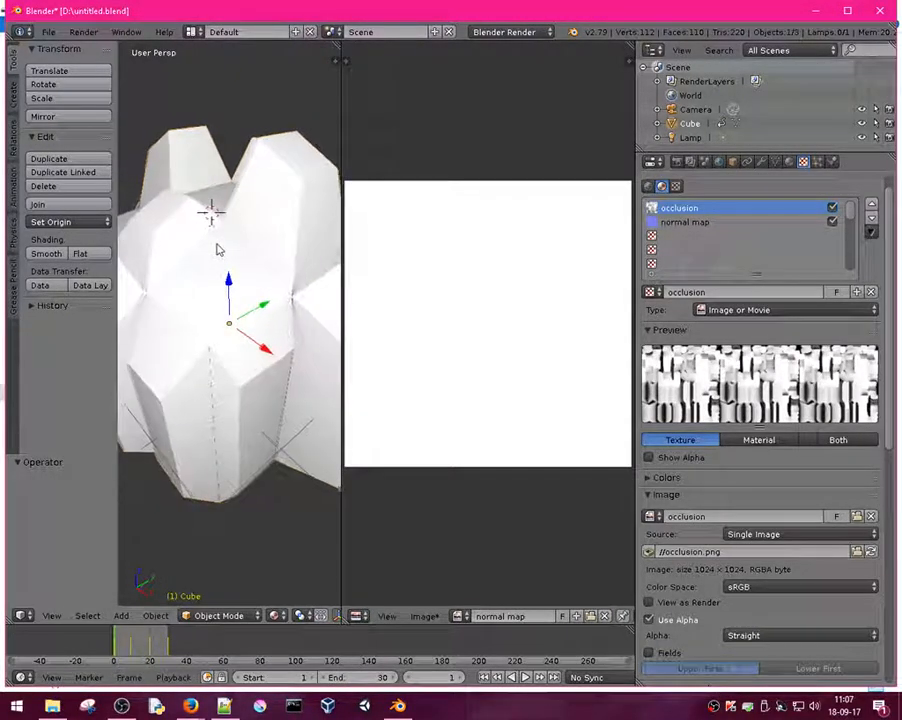
left_click(880, 14)
left_click(461, 403)
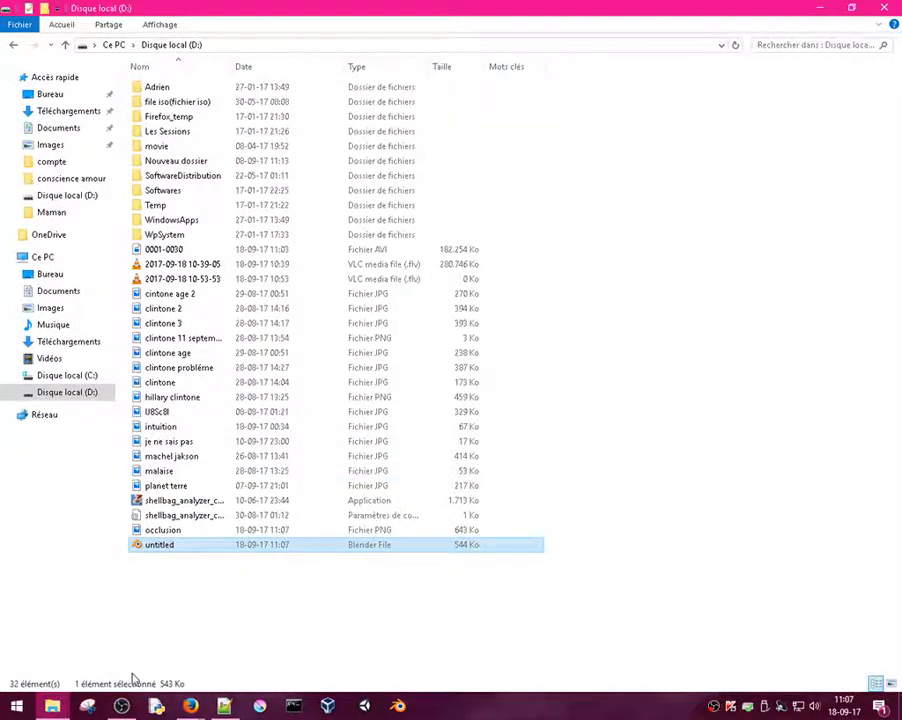
- View the occlusion PNG from drive D:, close the viewer, and delete that file
double_click(157, 531)
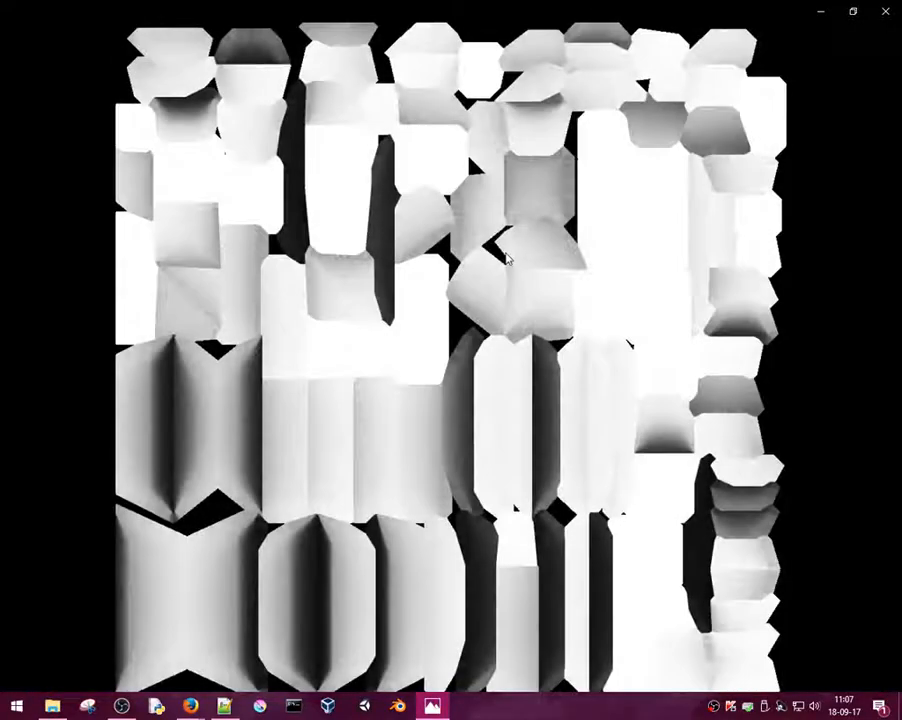
left_click(884, 11)
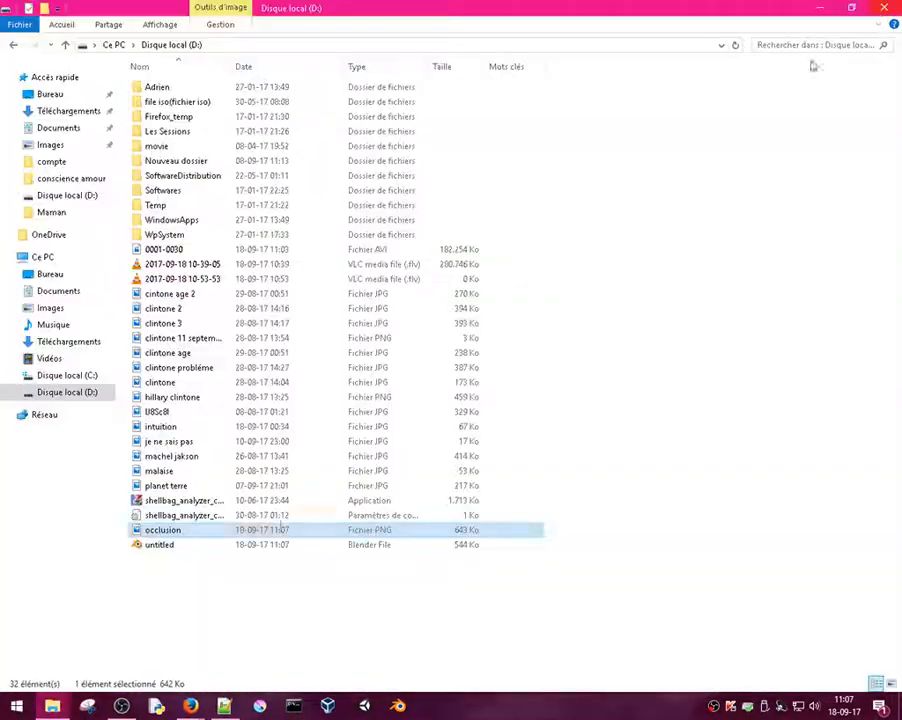
right_click(161, 534)
left_click(220, 484)
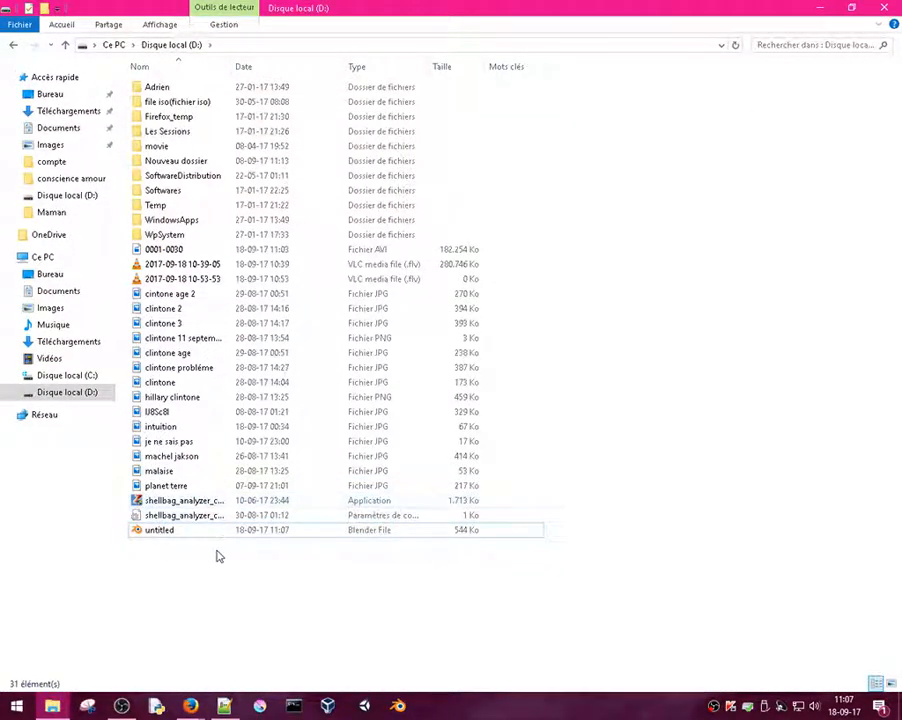
- Open untitled.blend again and examine the object and its occlusion image with the image file missing
double_click(158, 531)
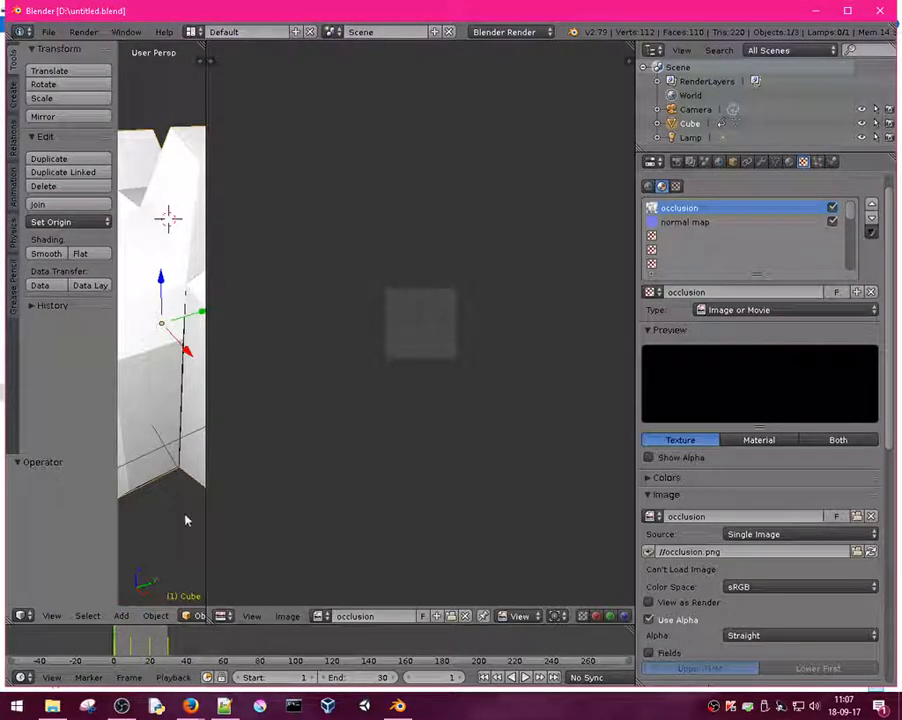
left_click_drag(203, 511, 552, 500)
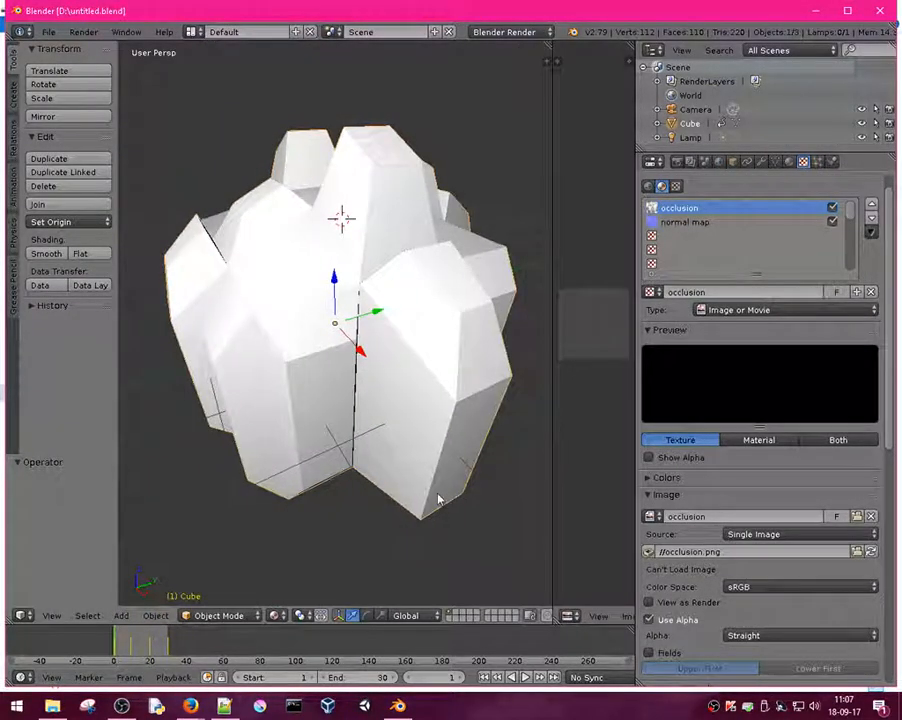
middle_click_drag(349, 338, 330, 300)
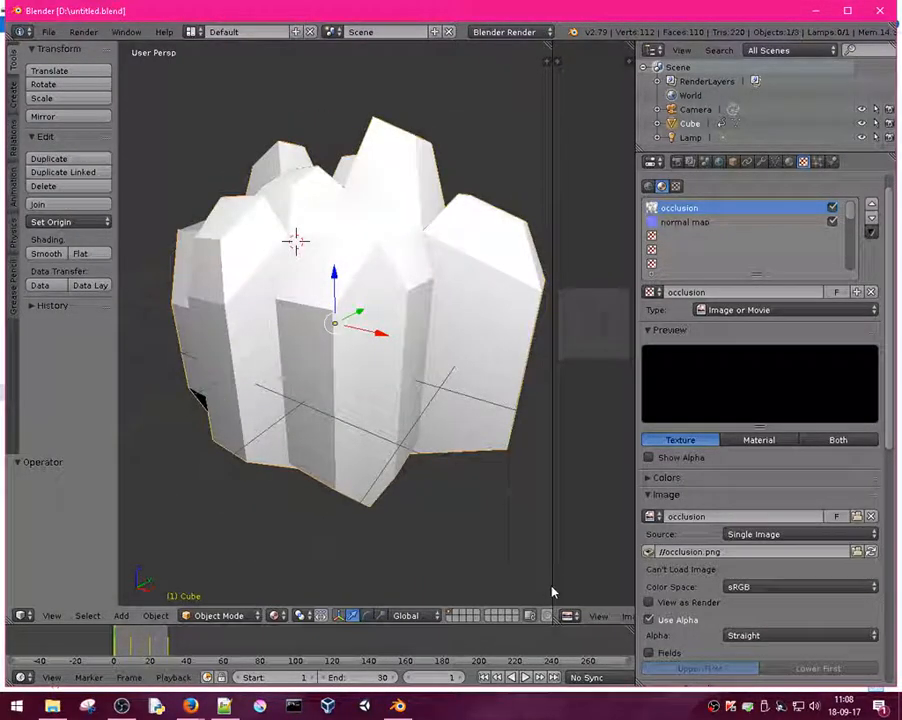
left_click_drag(552, 586, 412, 576)
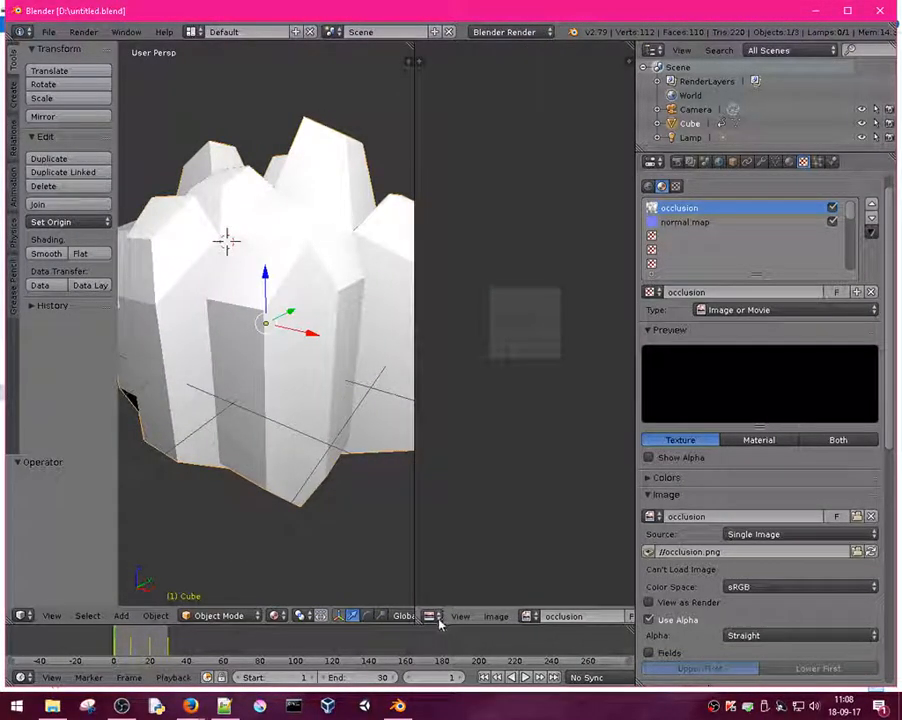
left_click(436, 616)
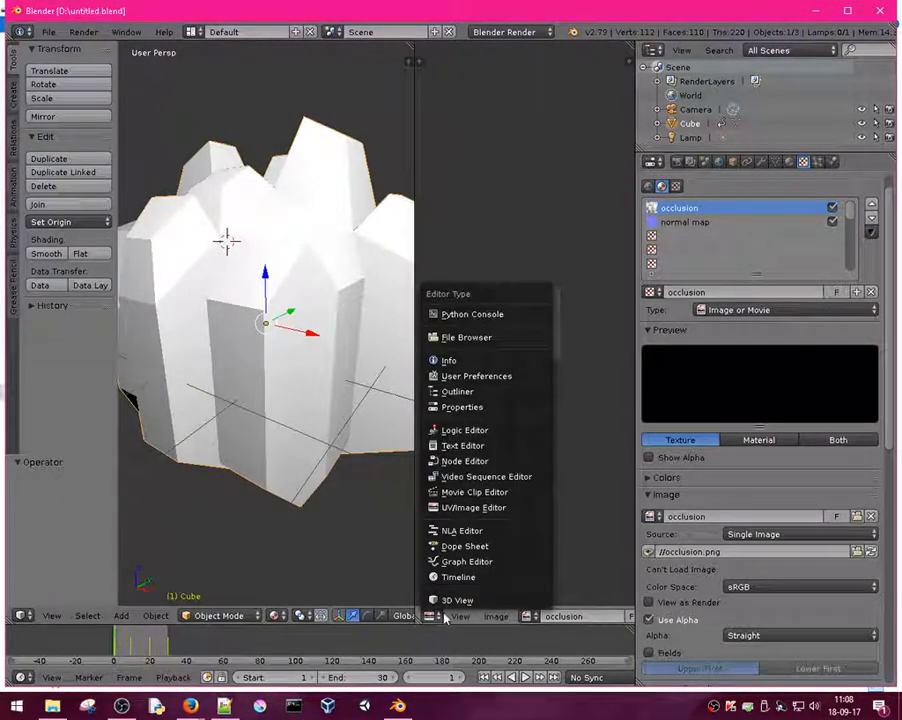
left_click(478, 509)
- Minimize the open windows and restore the deleted occlusion image from the Recycle Bin
left_click(816, 11)
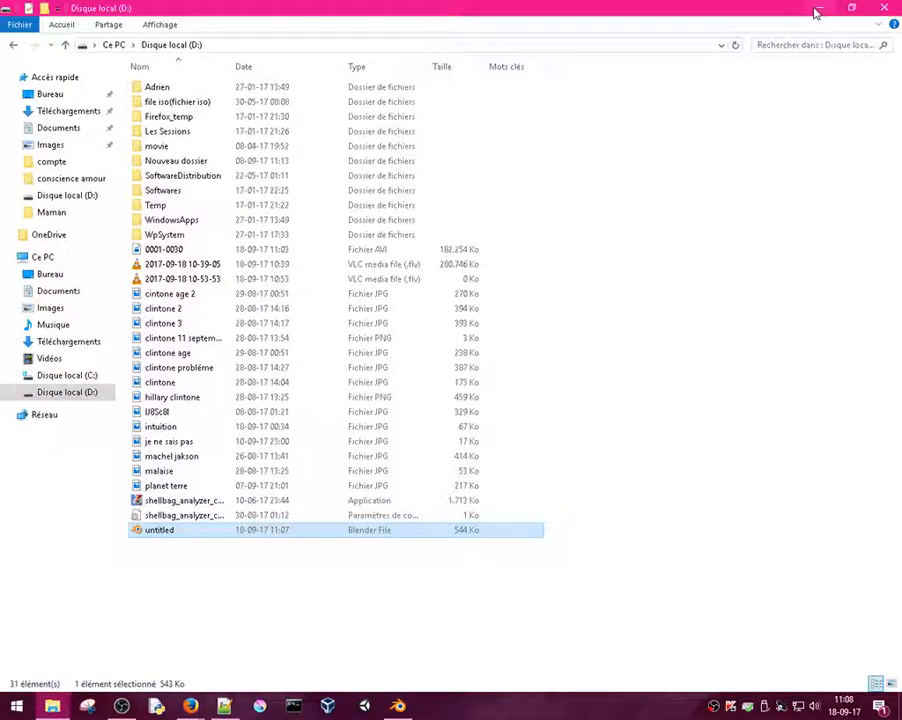
left_click(816, 11)
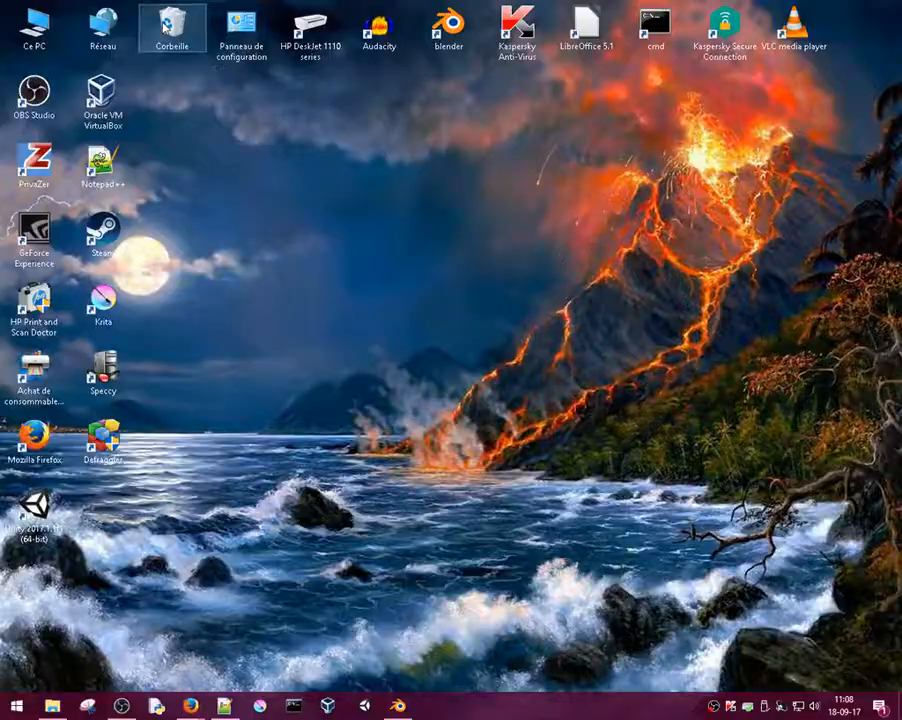
double_click(166, 27)
right_click(168, 84)
left_click(203, 95)
key("super+d")
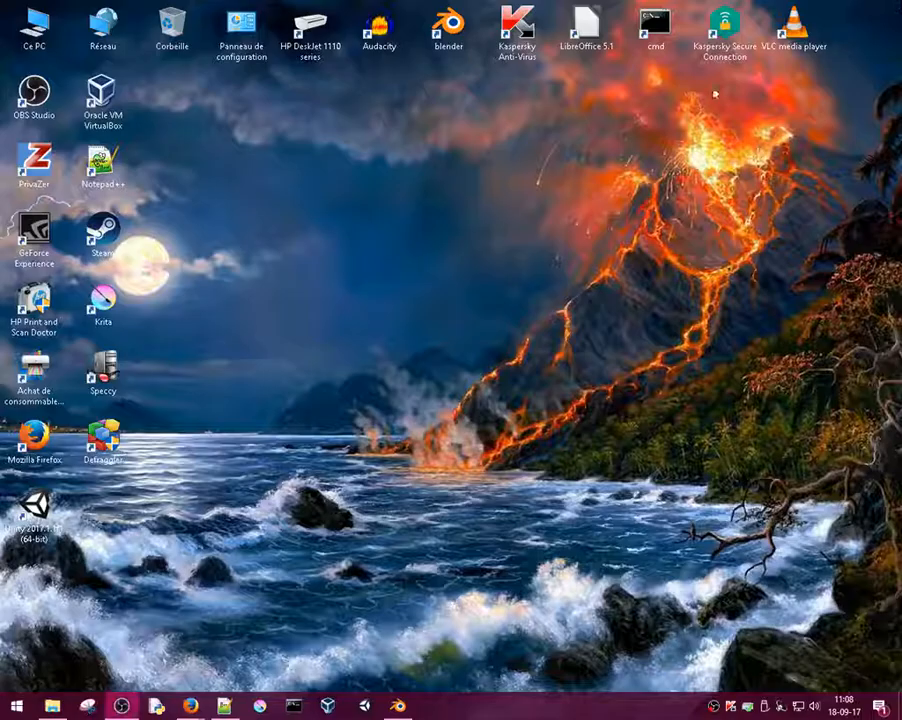
- Reopen untitled.blend from File Explorer, widen the 3D View, and inspect the object with the restored occlusion image
left_click(52, 707)
double_click(152, 530)
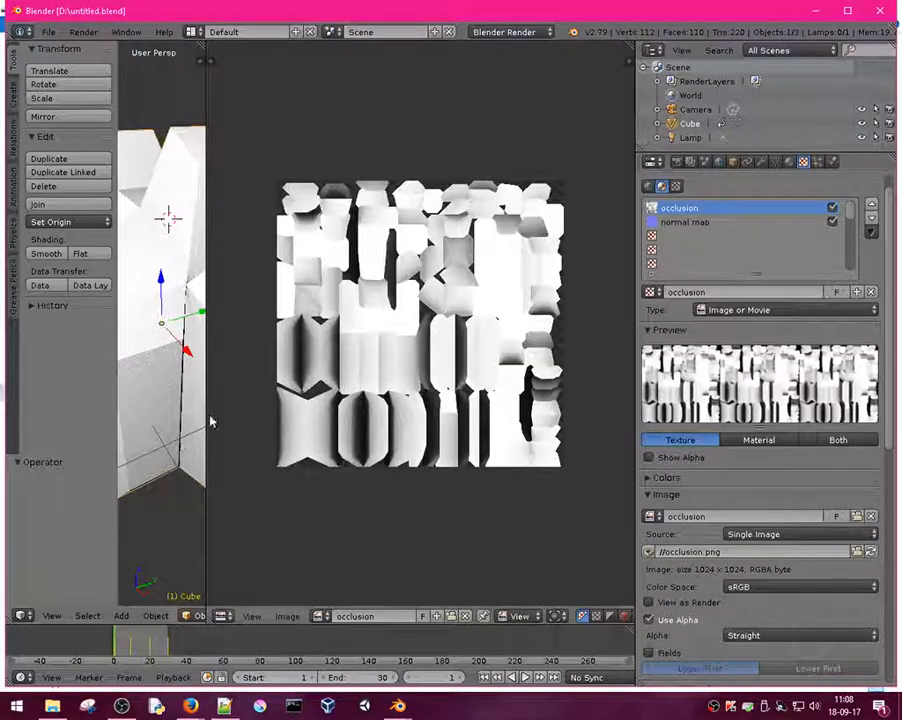
left_click_drag(207, 419, 530, 415)
middle_click_drag(293, 294, 350, 260)
middle_click_drag(397, 297, 400, 402)
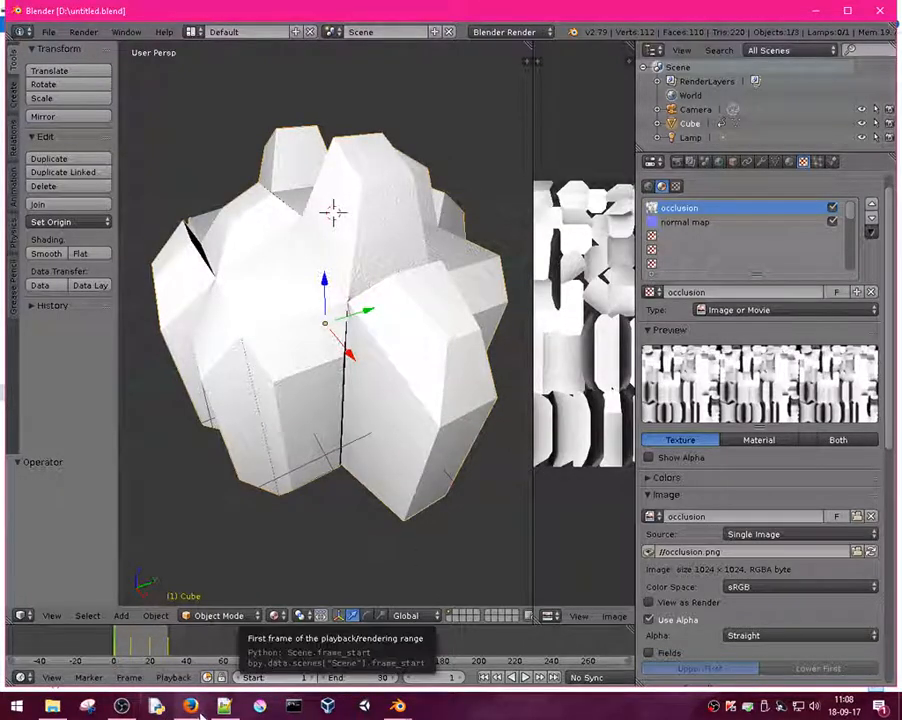
left_click(121, 706)
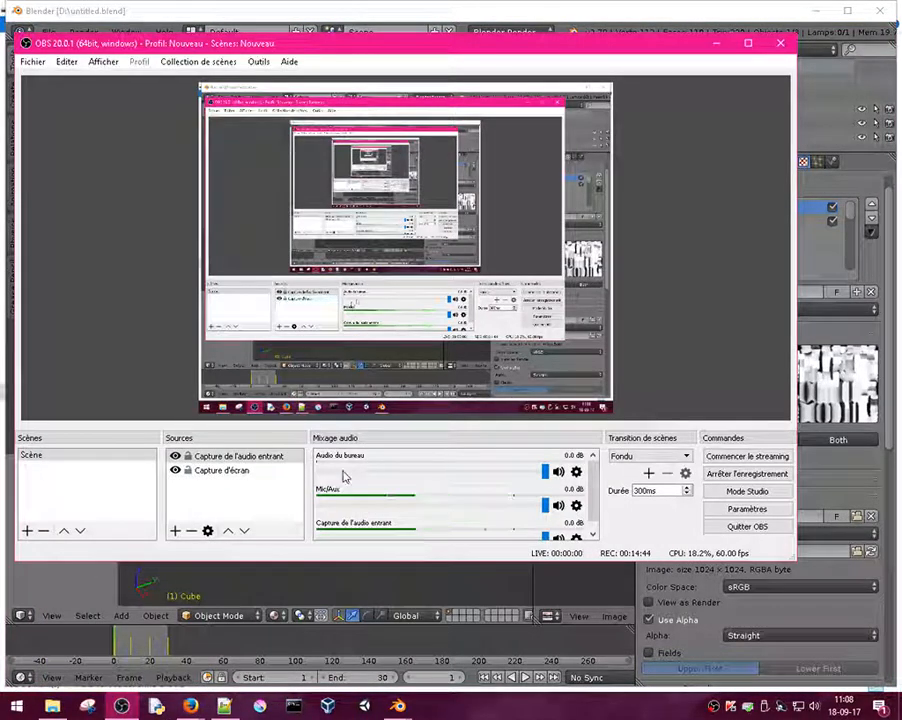